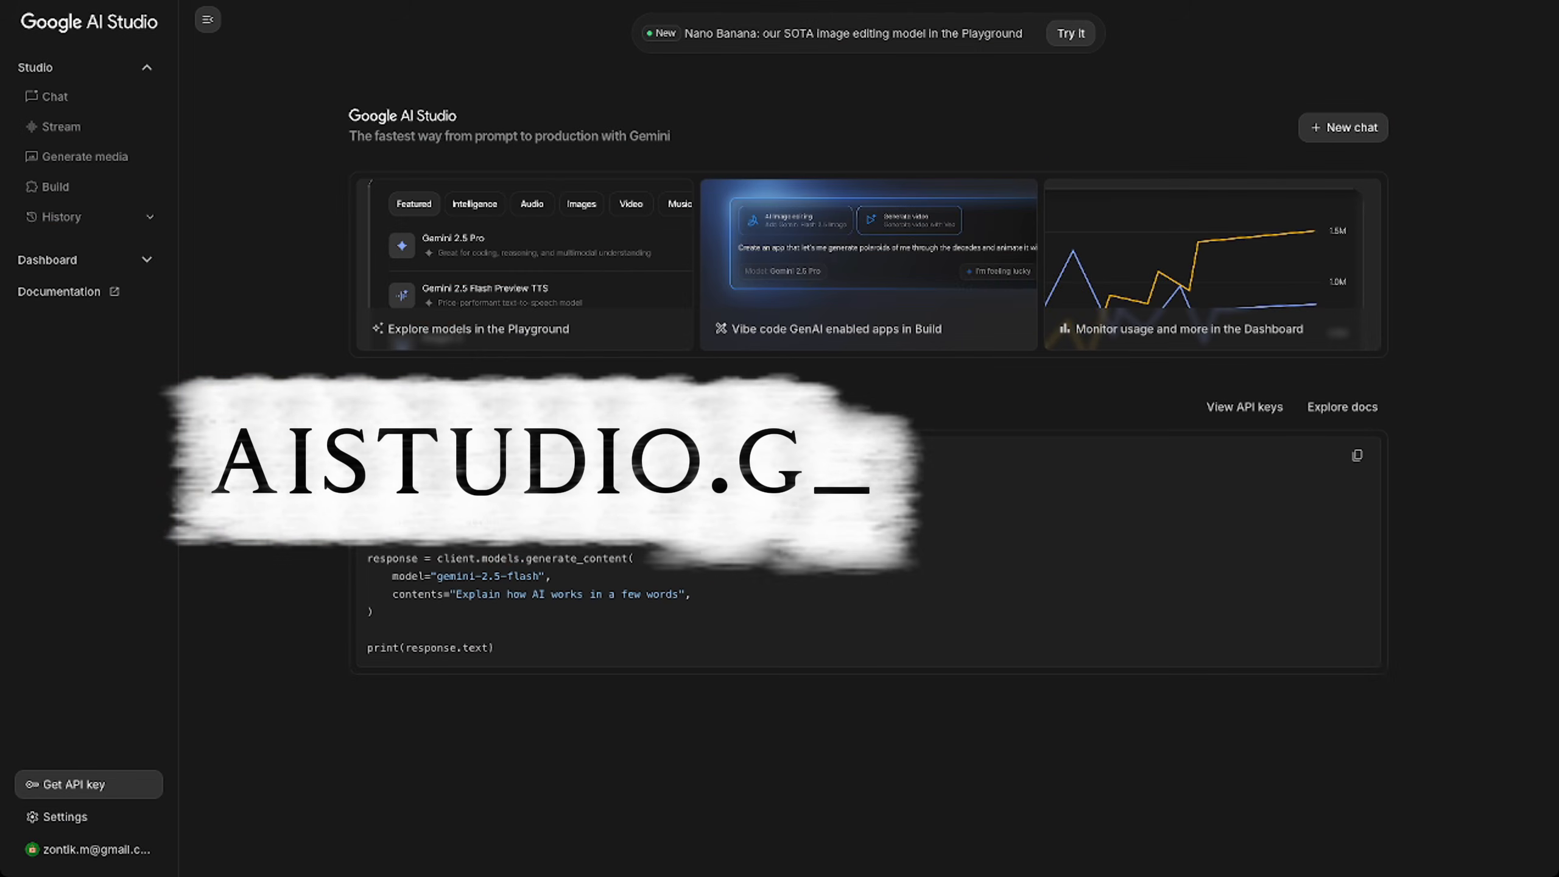
Step: Start a new chat with the Nano Banana (gemini-2.5-flash-image) model selected
{"action": "left_click", "coordinate": [120, 95]}
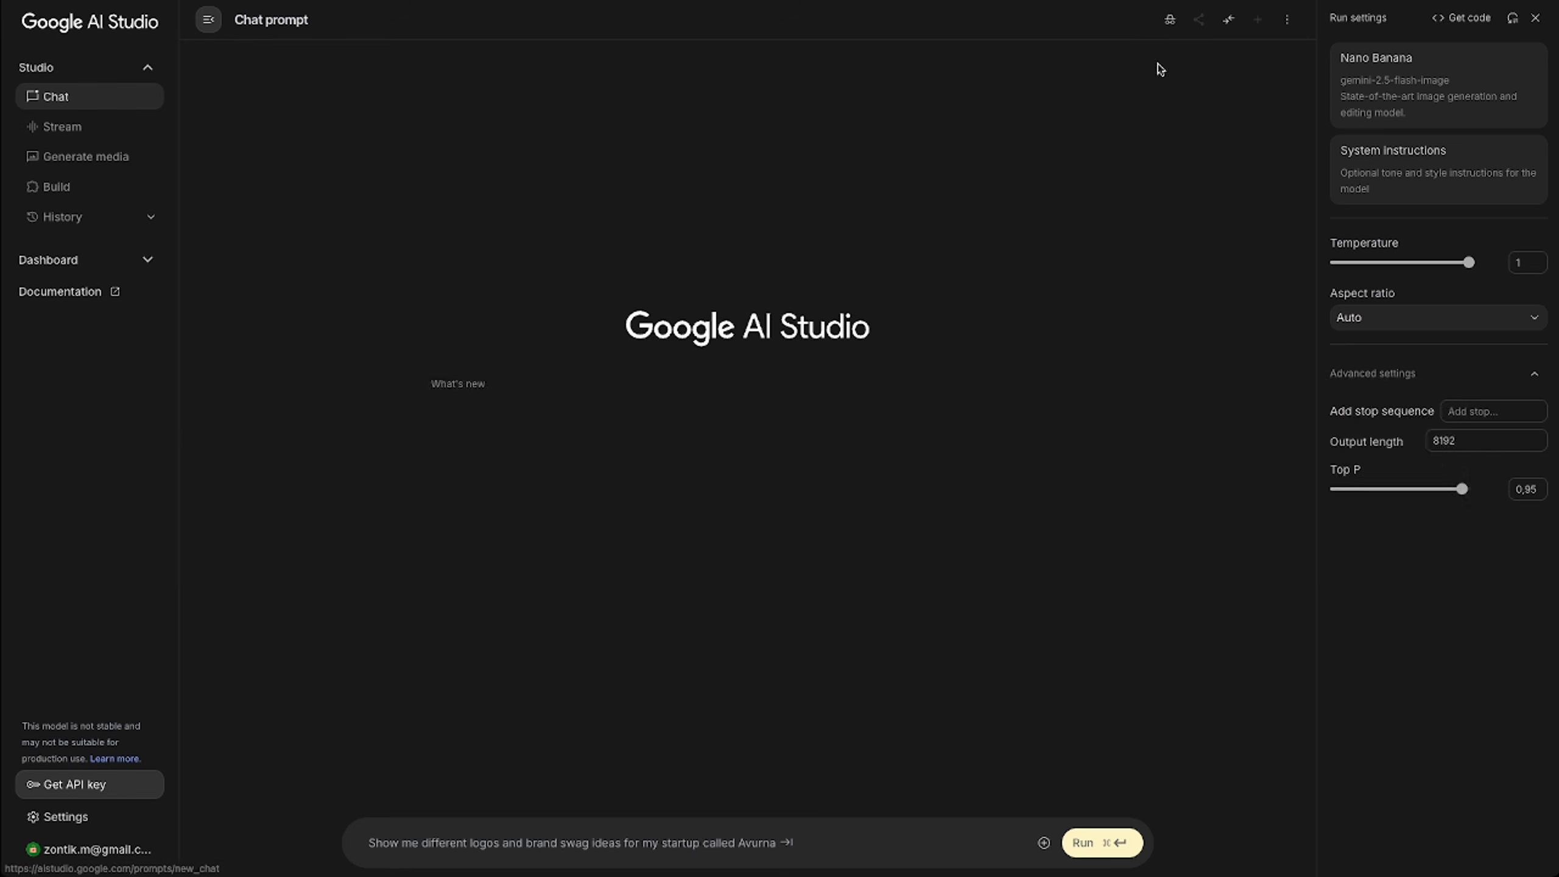
{"action": "left_click", "coordinate": [1305, 94]}
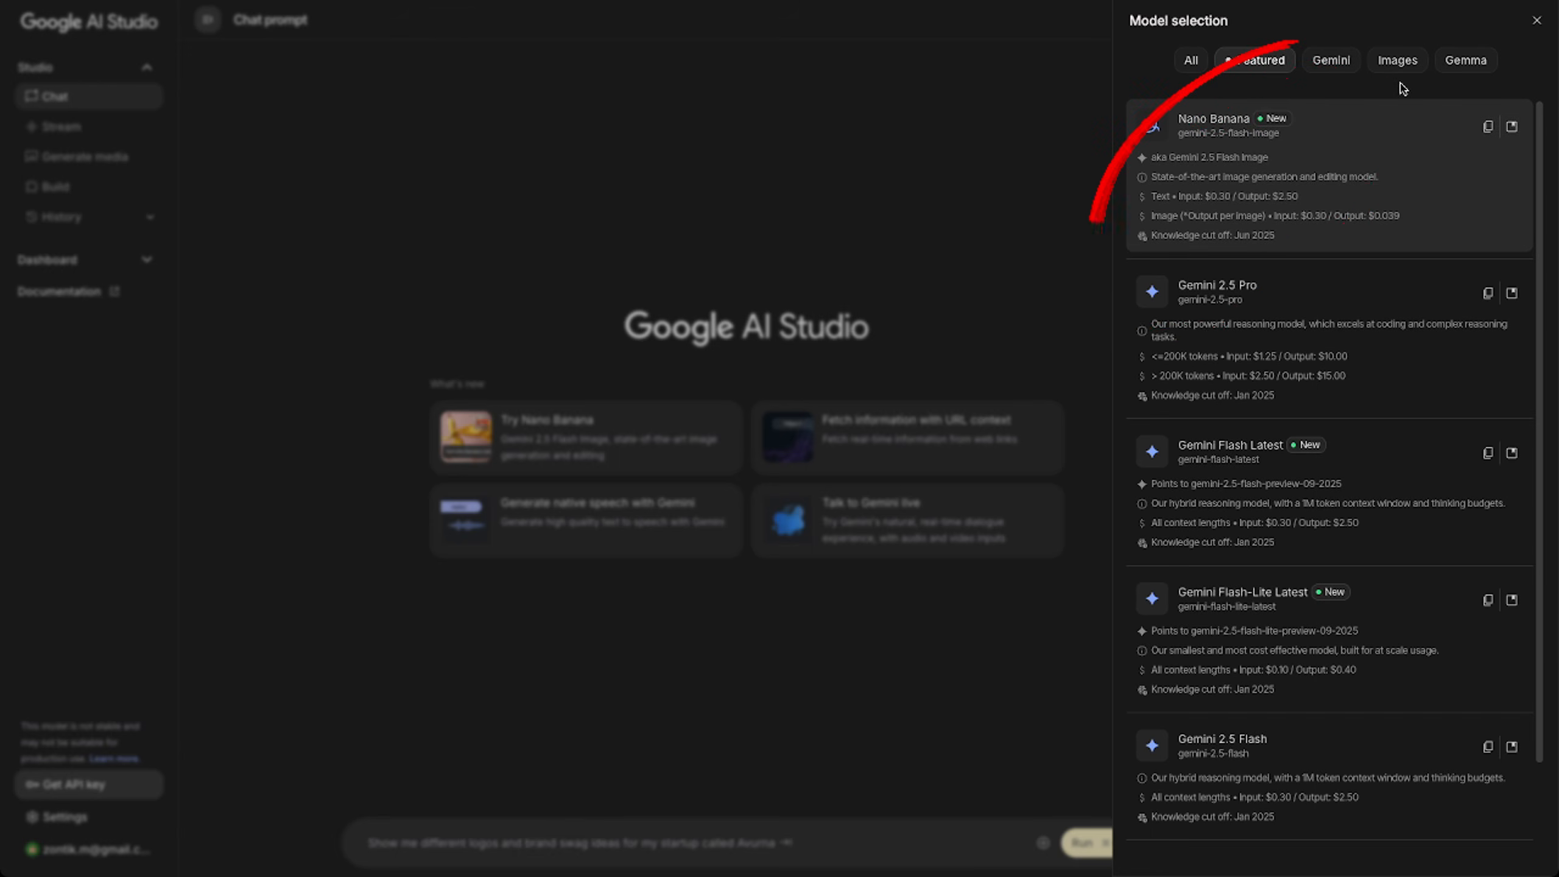
{"action": "left_click", "coordinate": [1269, 158]}
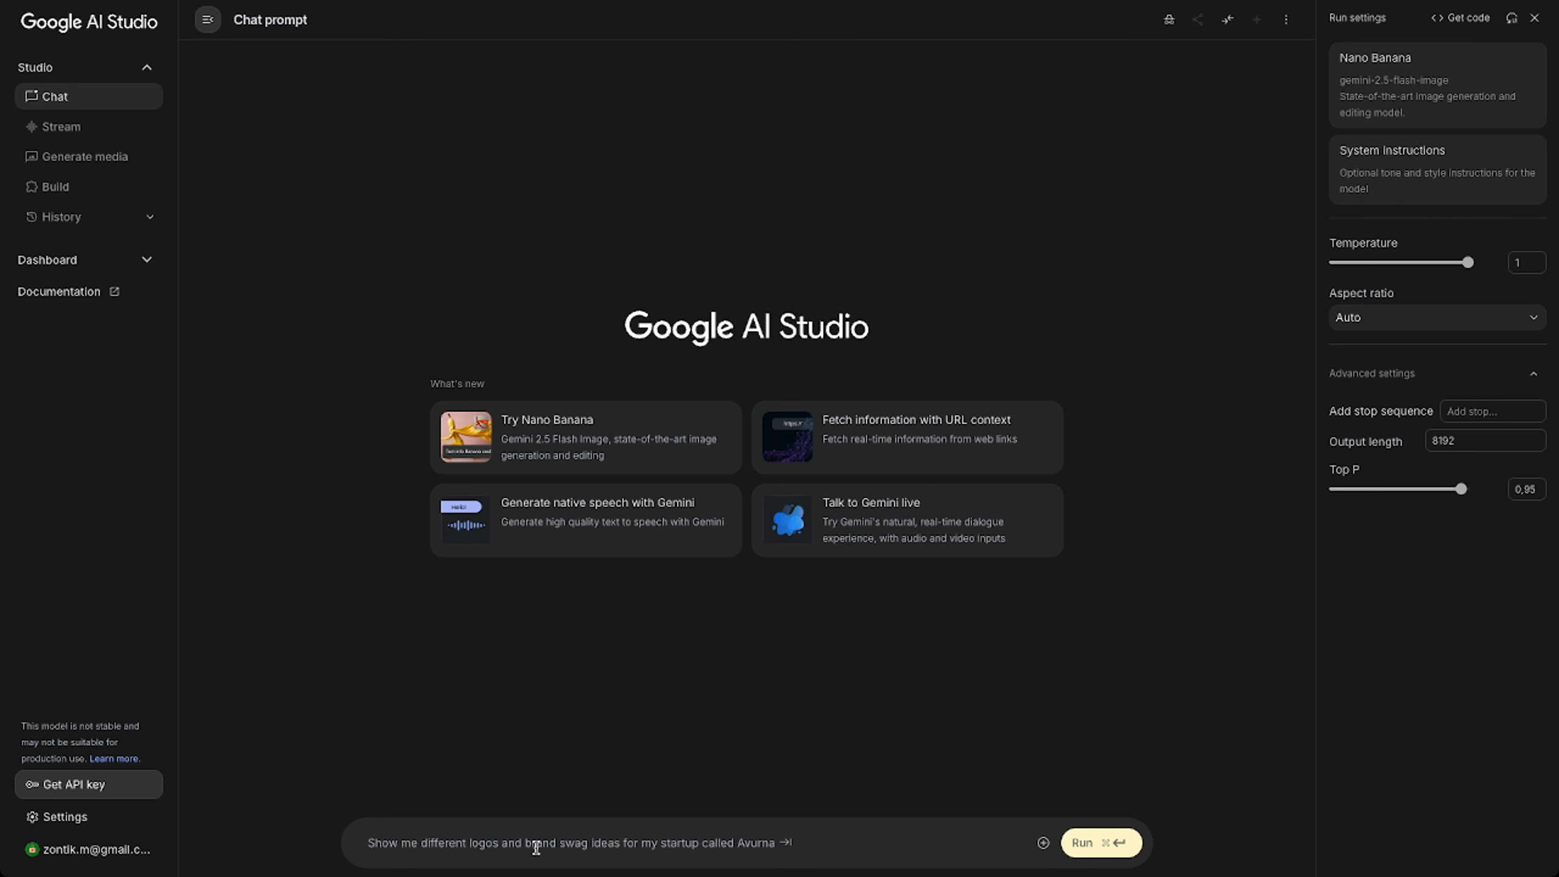
Step: Submit the prompt "generate 5 unique characters for my game, cartoon style"
{"action": "type", "text": "generate 5 "}
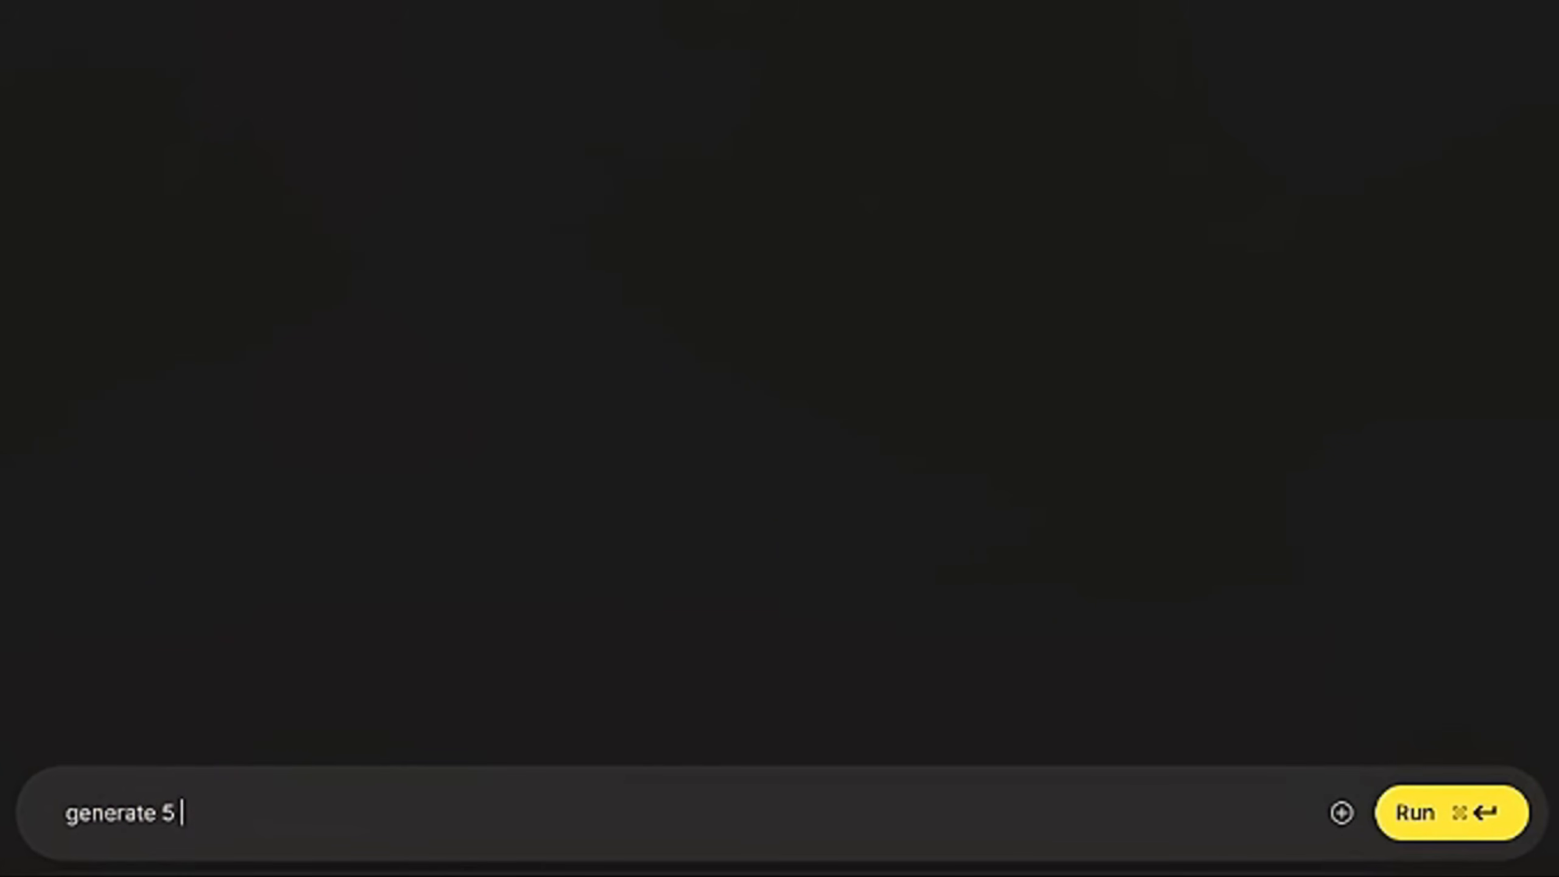
{"action": "type", "text": "unique c"}
{"action": "key", "text": "BackSpace"}
{"action": "key", "text": "BackSpace"}
{"action": "type", "text": "ique "}
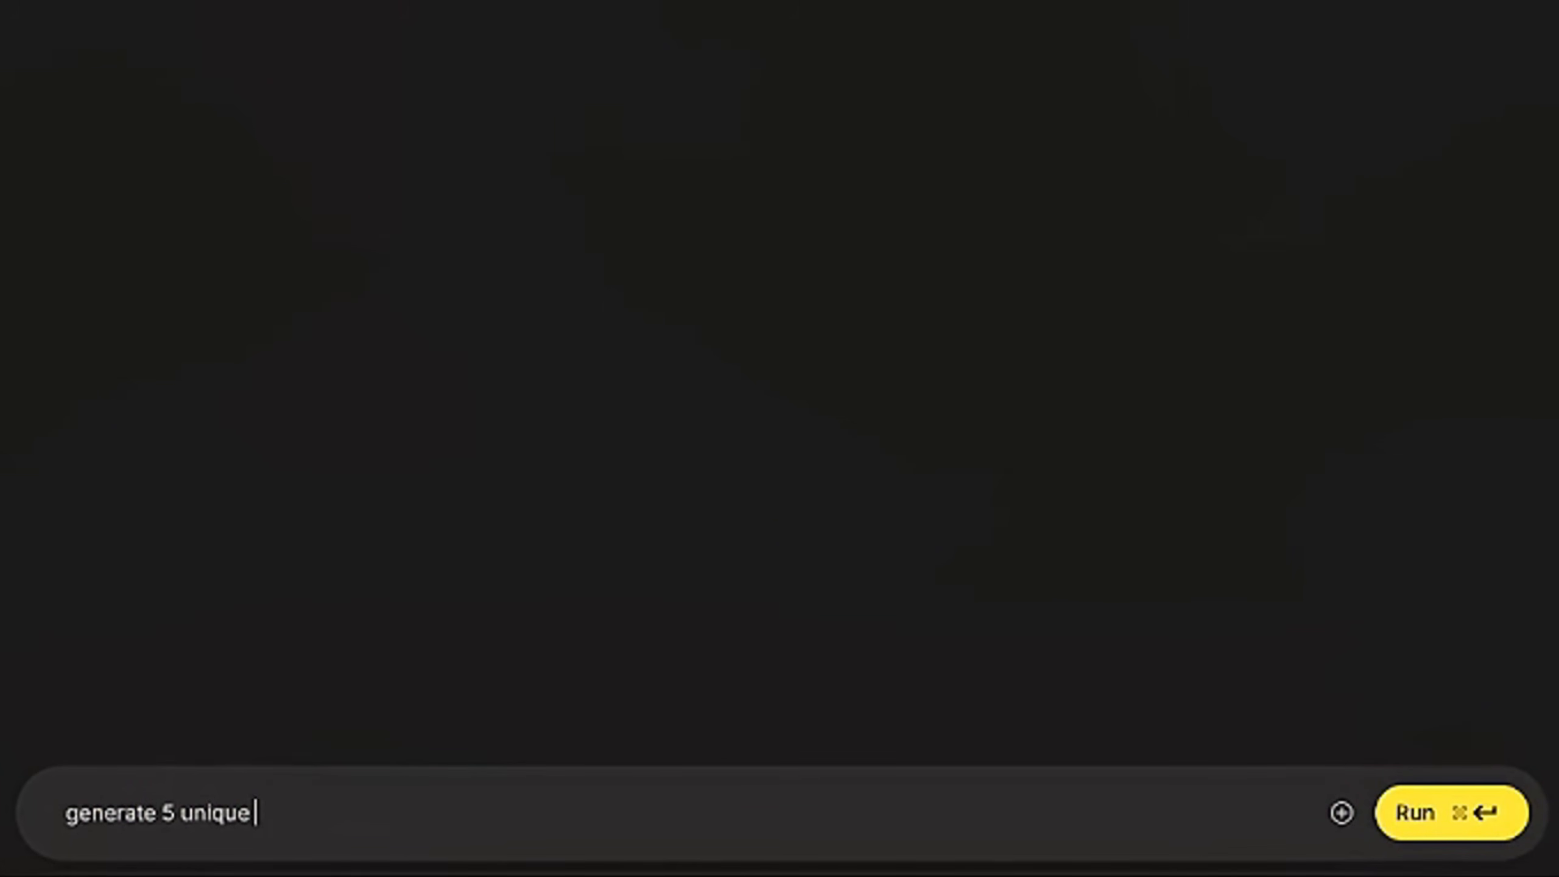
{"action": "type", "text": "characters for my "}
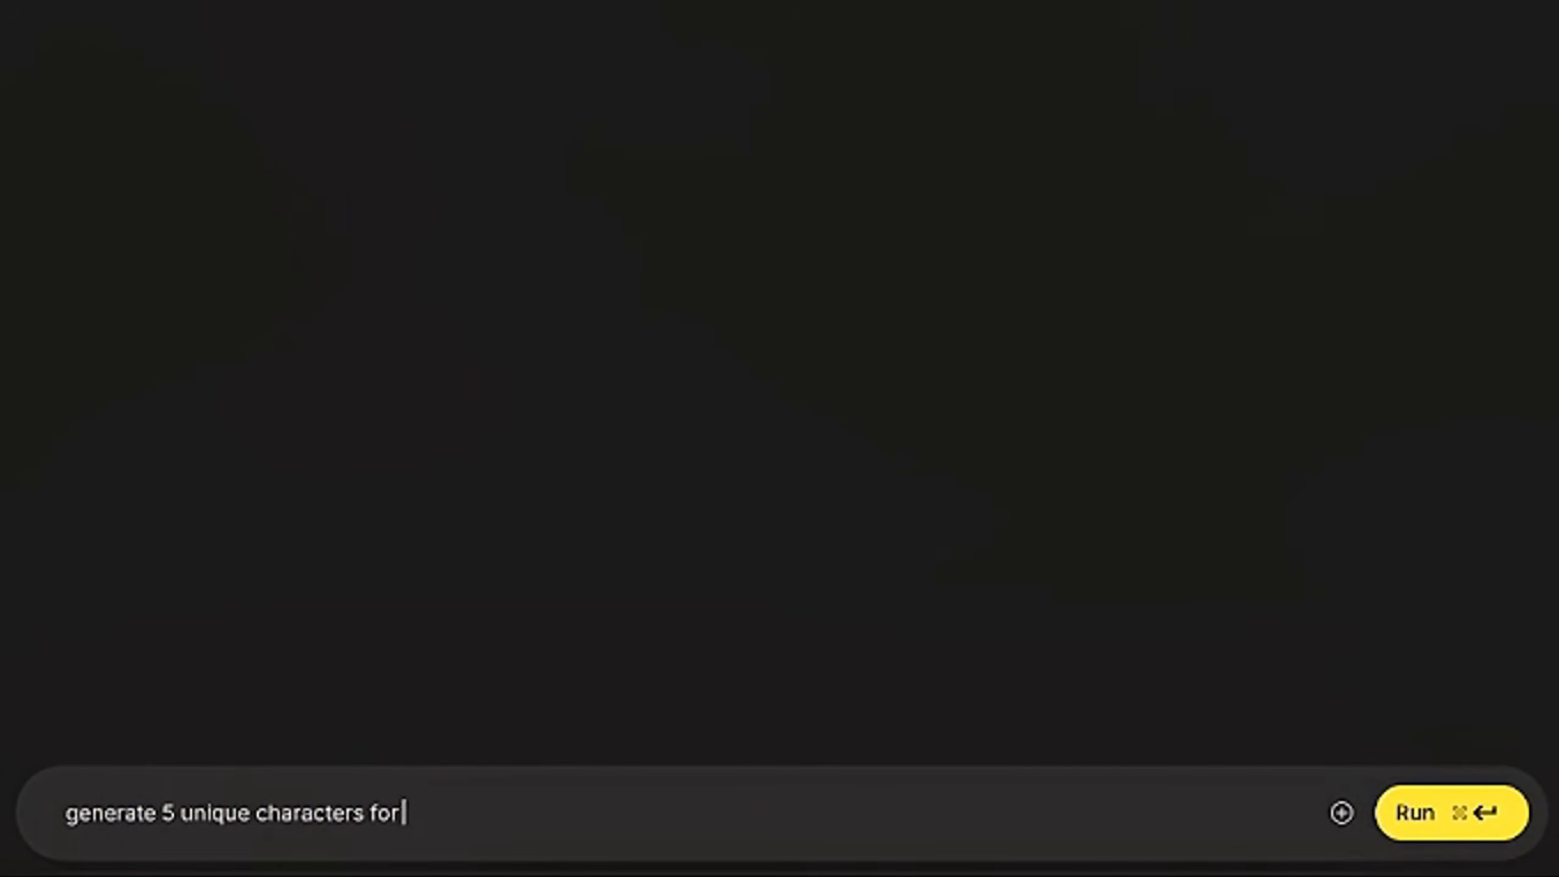
{"action": "type", "text": "game, carto"}
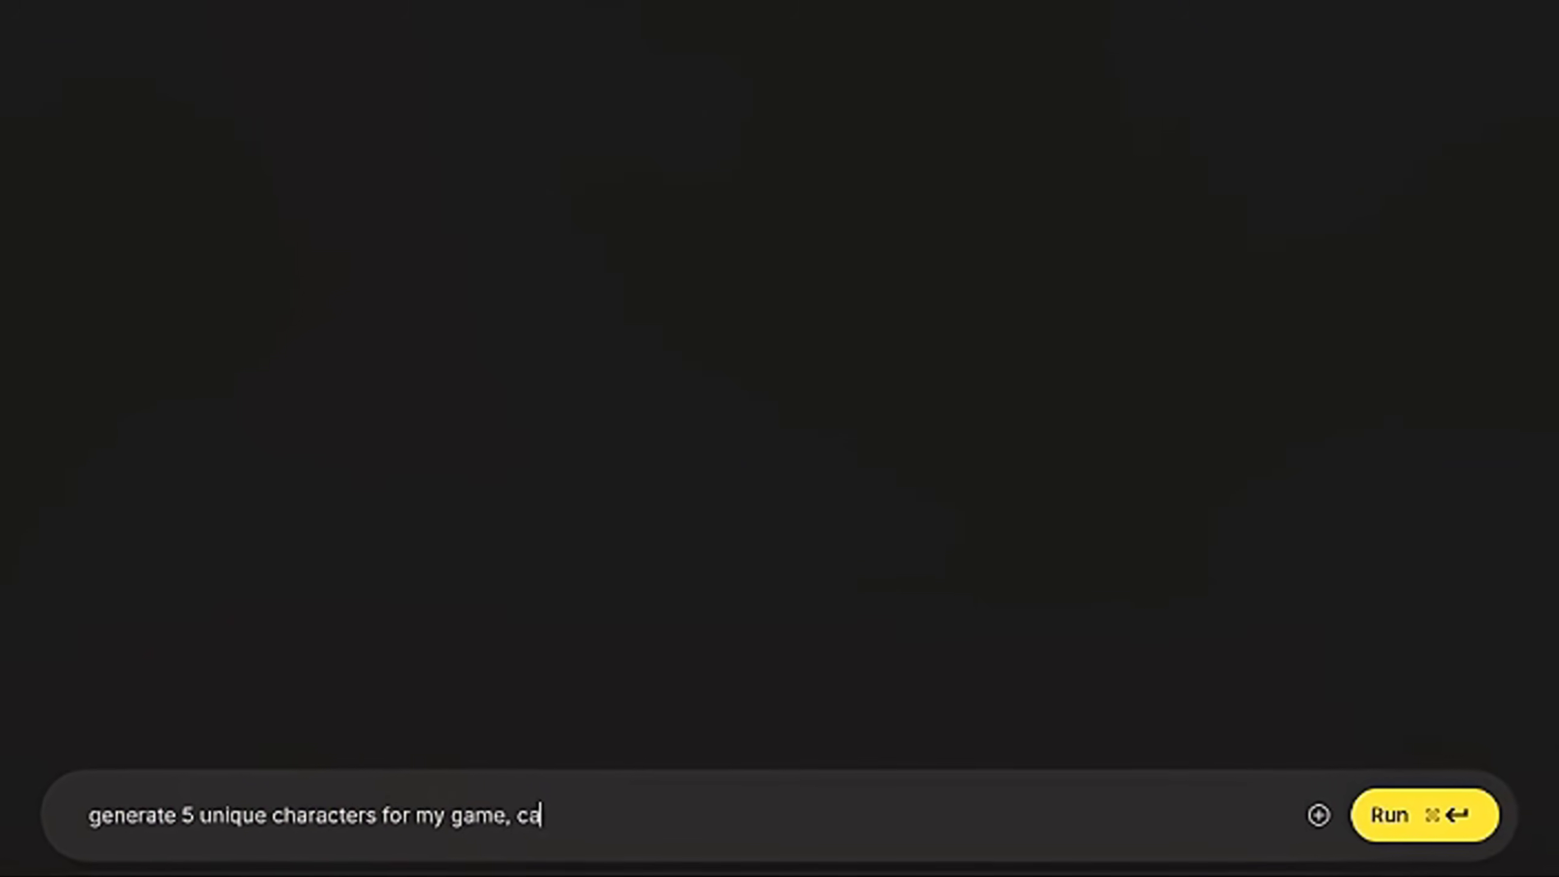
{"action": "type", "text": "on style"}
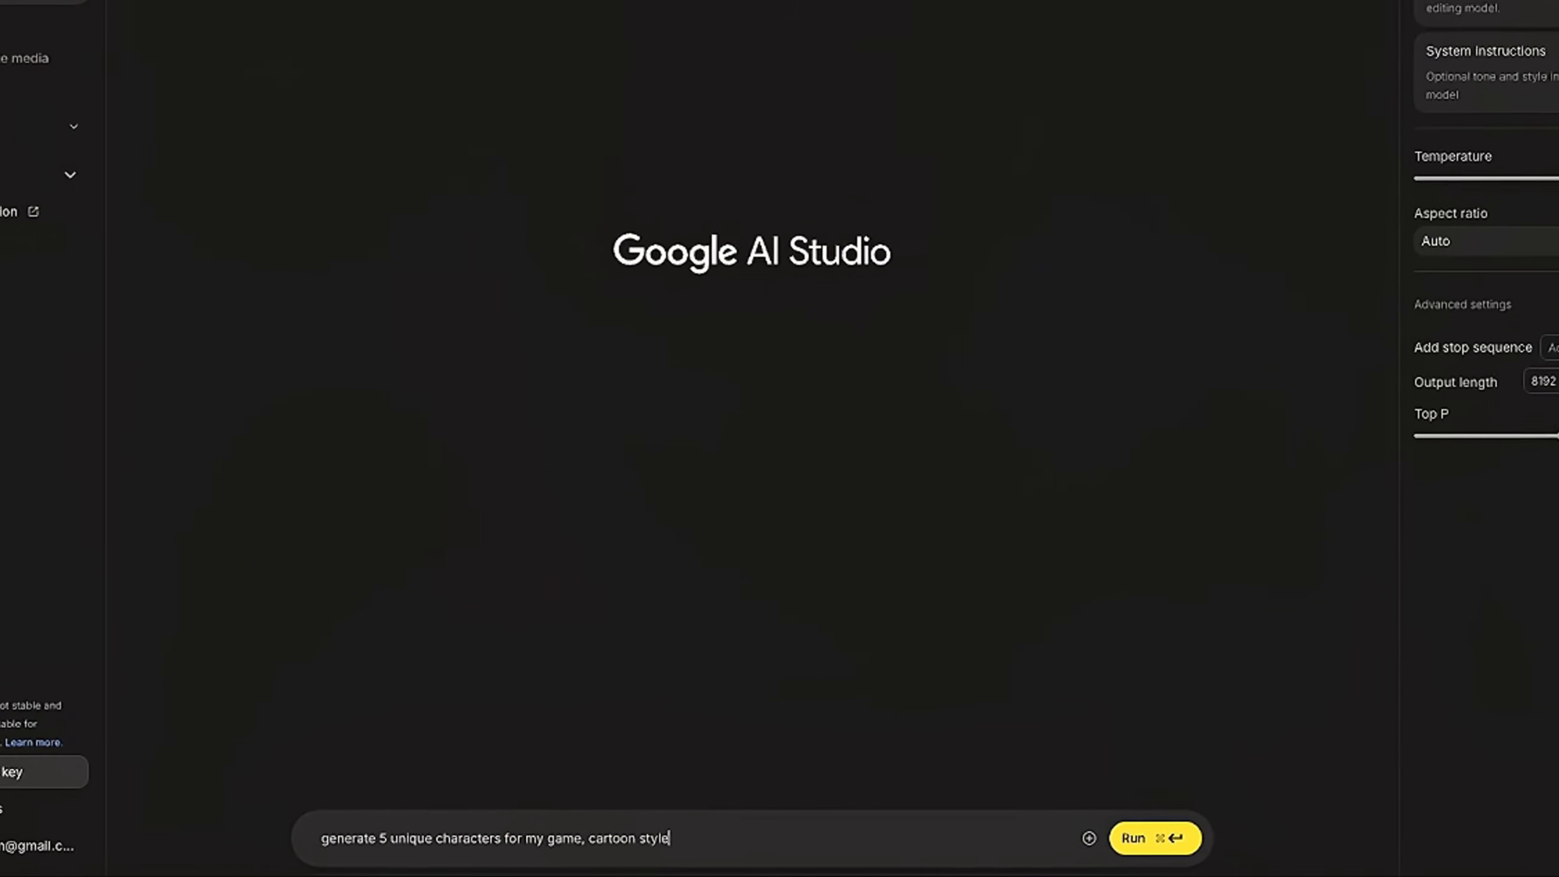
{"action": "key", "text": "super+Return"}
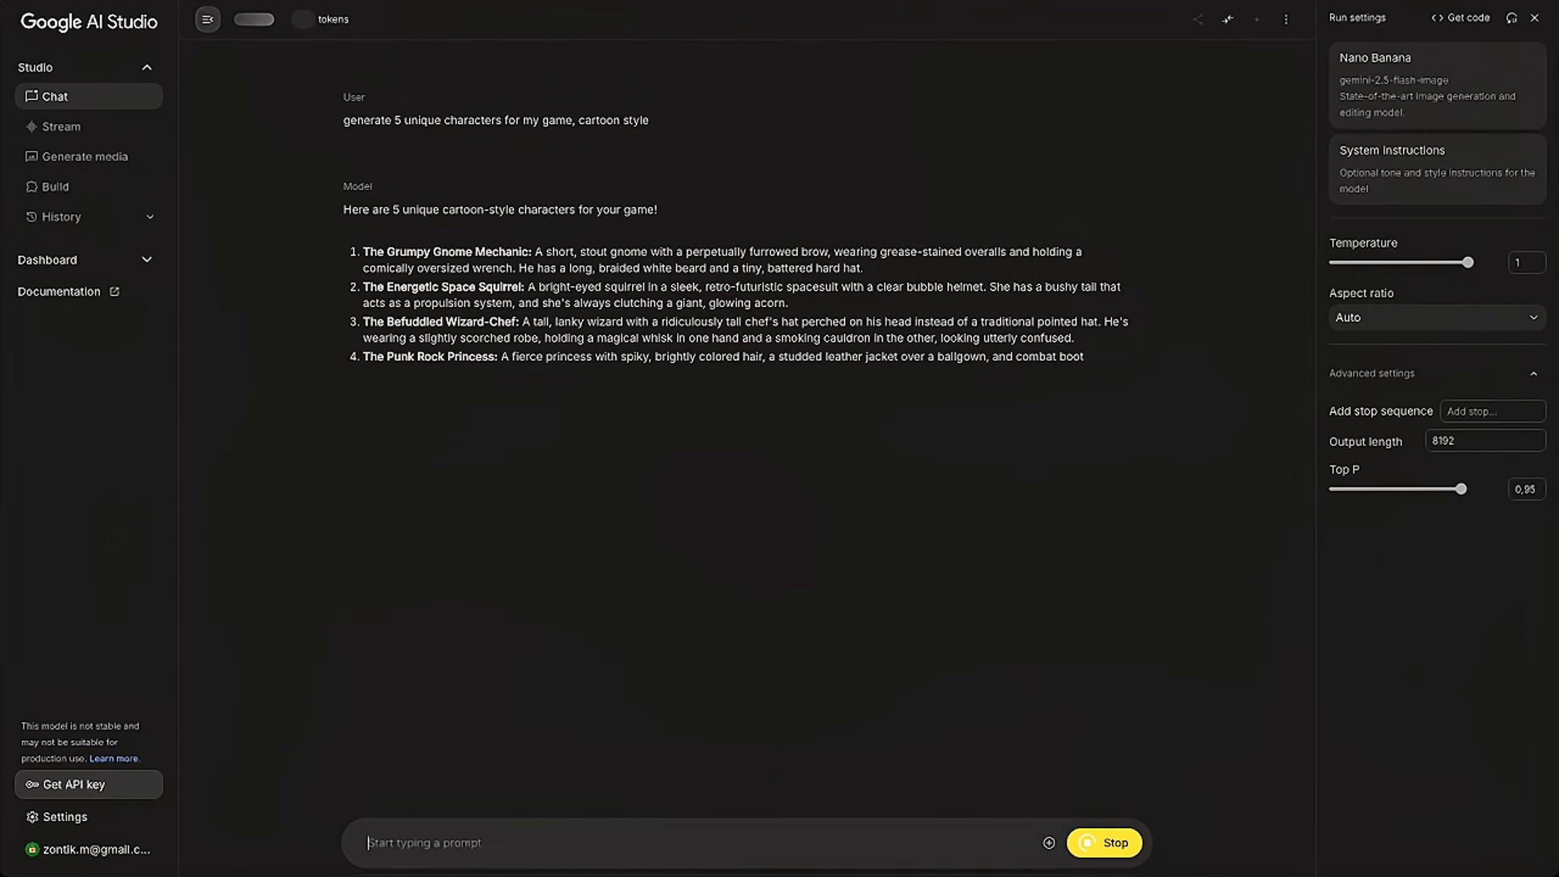
Step: Submit the prompt "piocture them in one image" and view the generated group picture enlarged
{"action": "type", "text": "pioctur"}
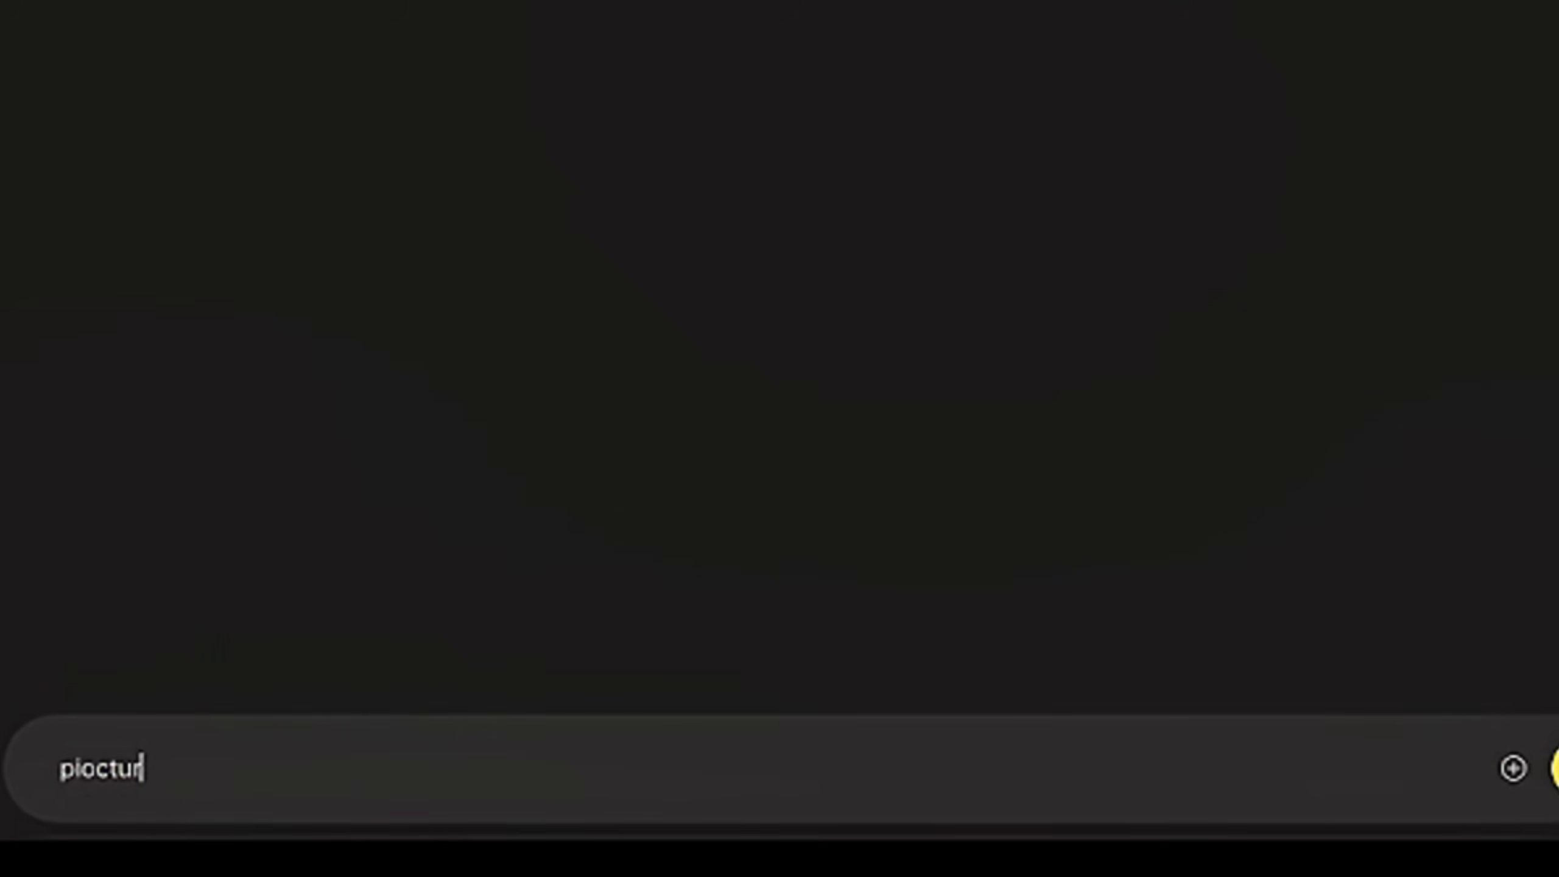
{"action": "type", "text": "e them in one im"}
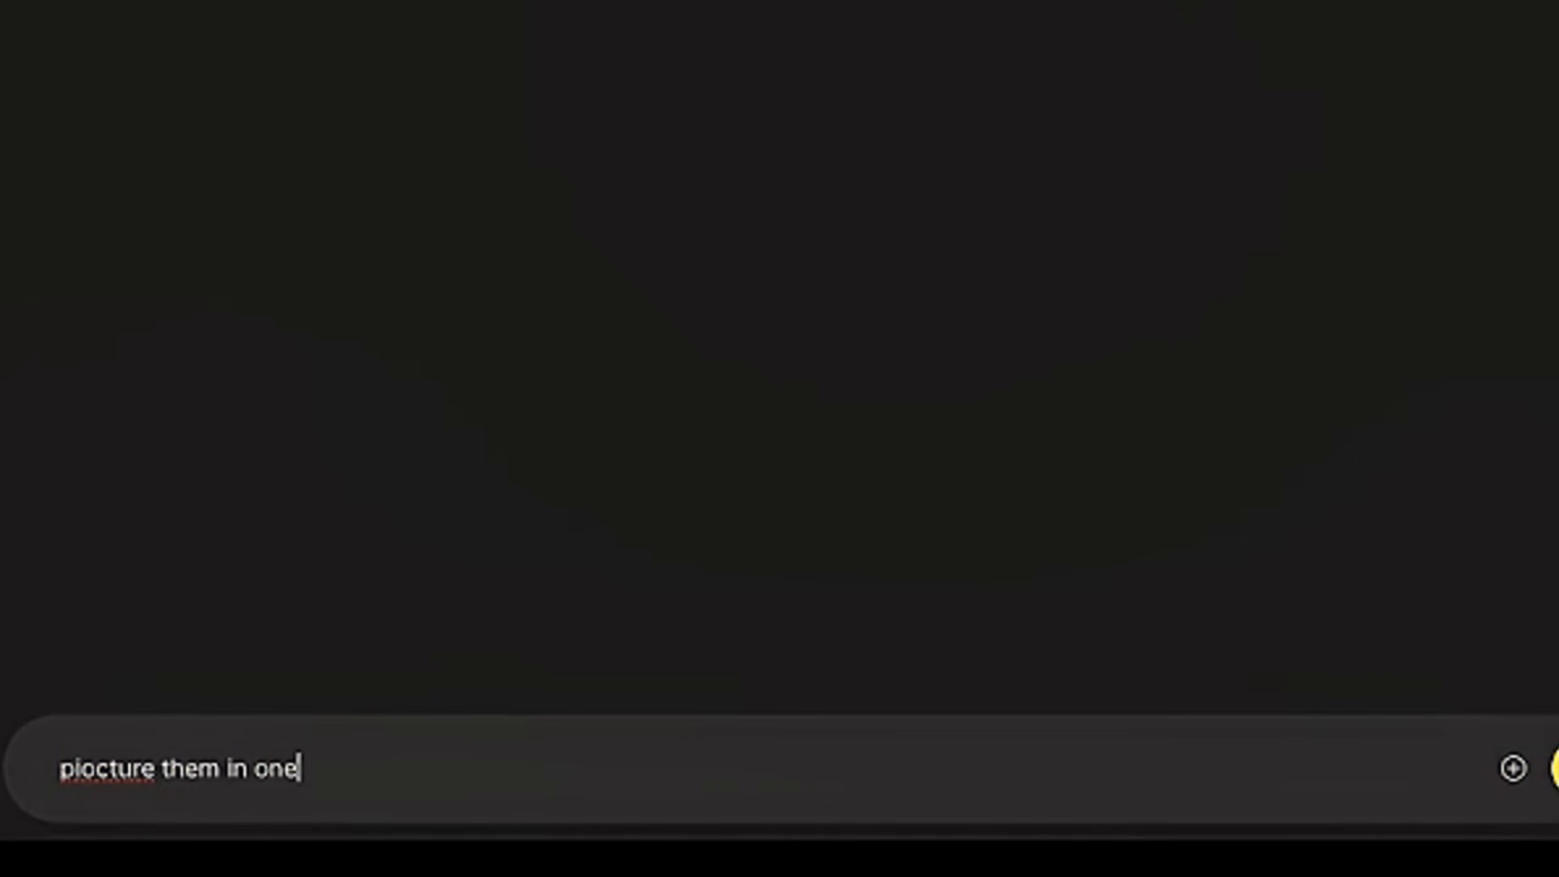
{"action": "type", "text": "gae"}
{"action": "key", "text": "BackSpace"}
{"action": "key", "text": "BackSpace"}
{"action": "key", "text": "BackSpace"}
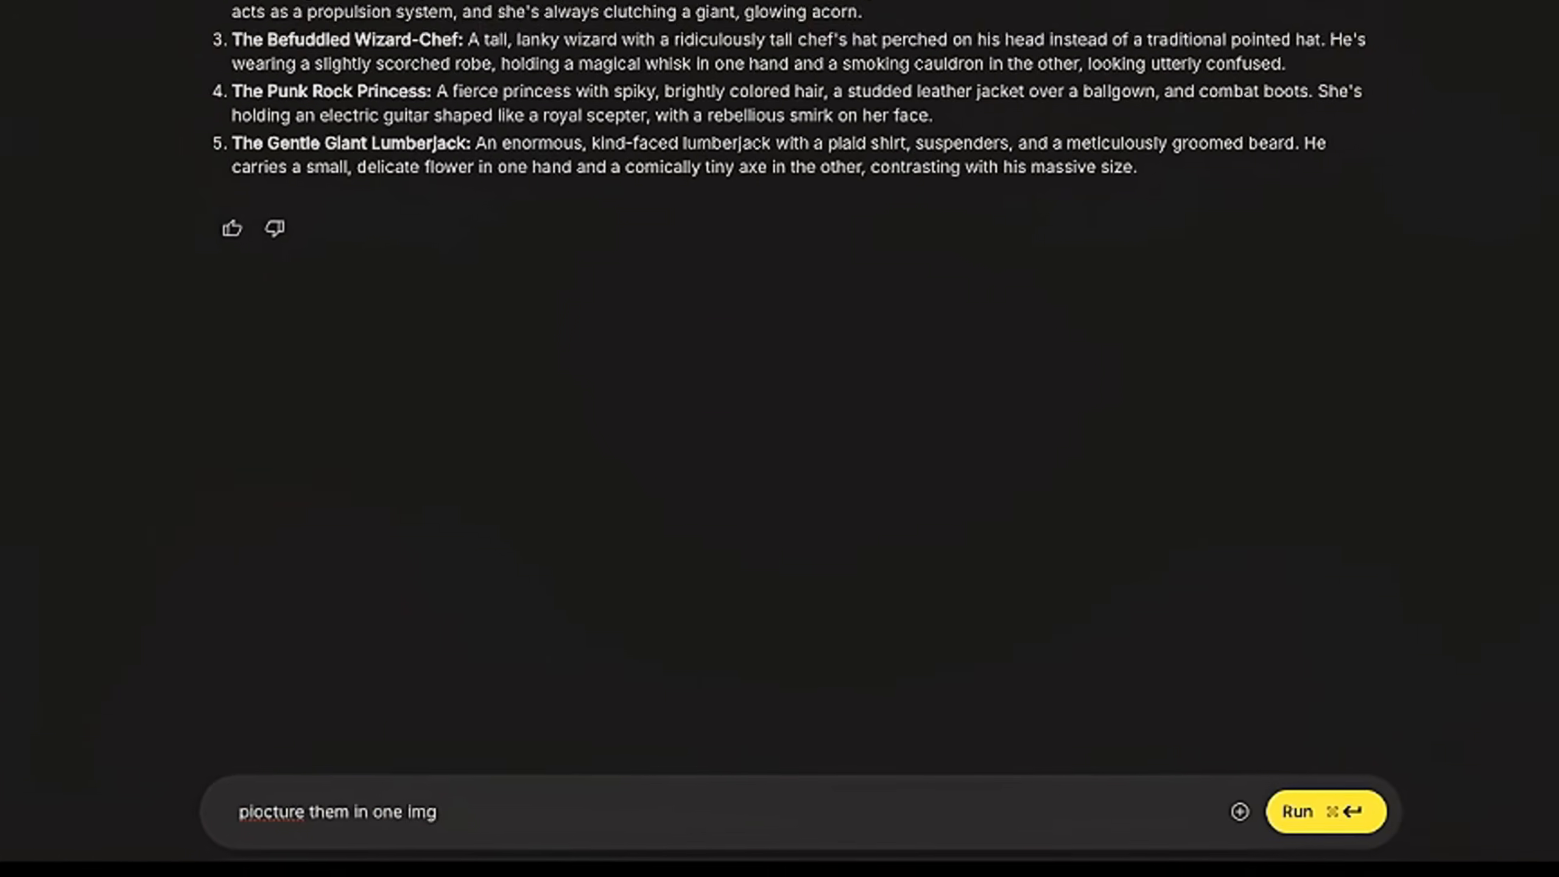
{"action": "type", "text": "age"}
{"action": "key", "text": "super+Return"}
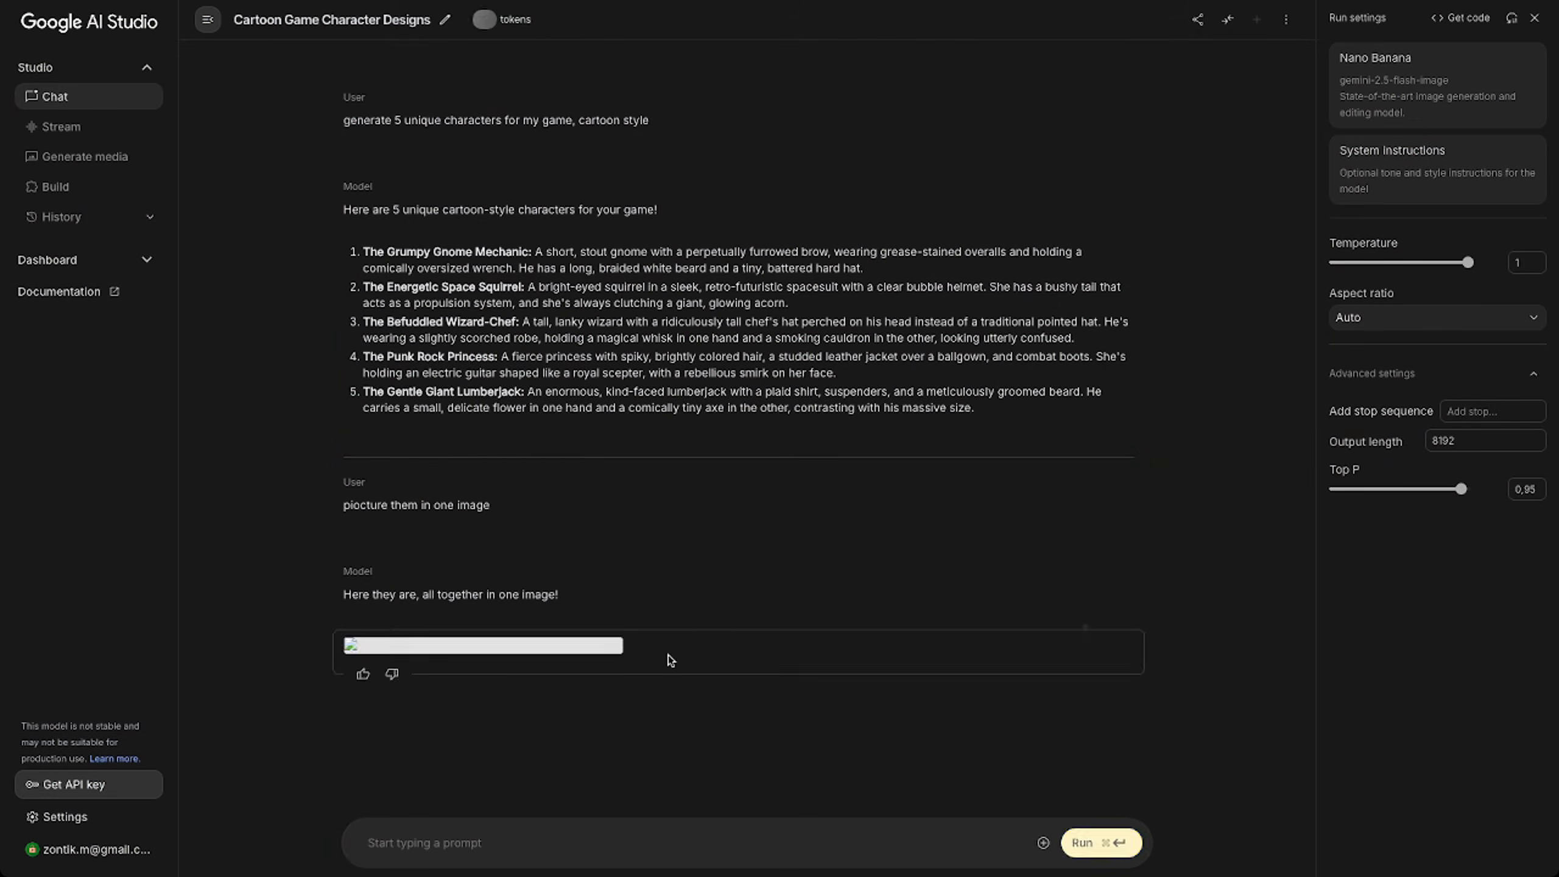
{"action": "left_click", "coordinate": [576, 651]}
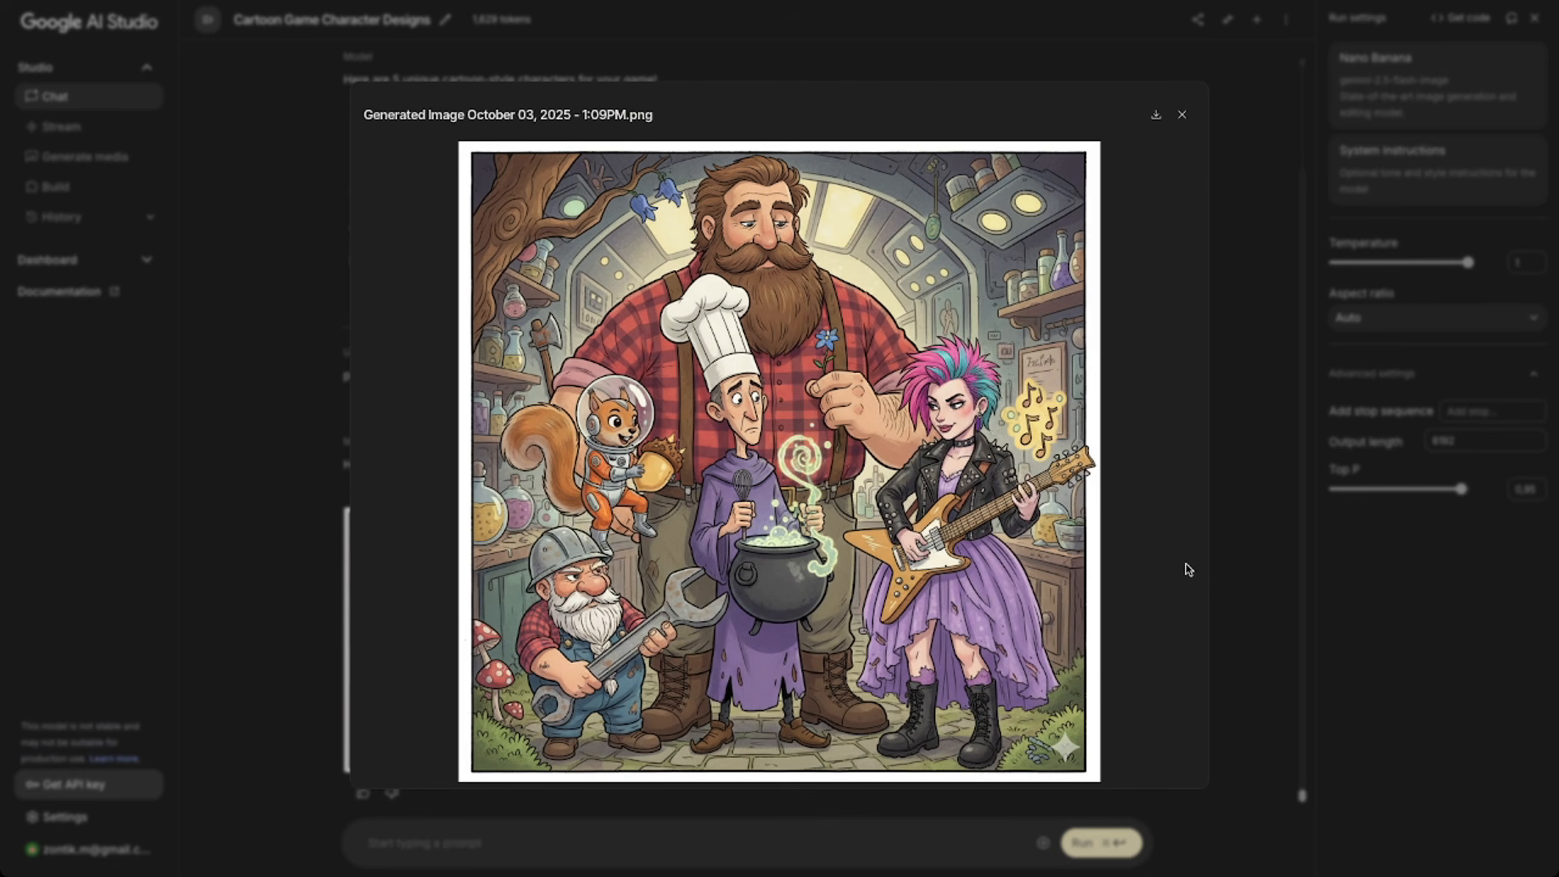
{"action": "left_click", "coordinate": [1213, 584]}
Step: Request "generate another 5, different style", follow with the prompt "Image", and view the new group picture enlarged
{"action": "left_click", "coordinate": [605, 839]}
{"action": "type", "text": "g"}
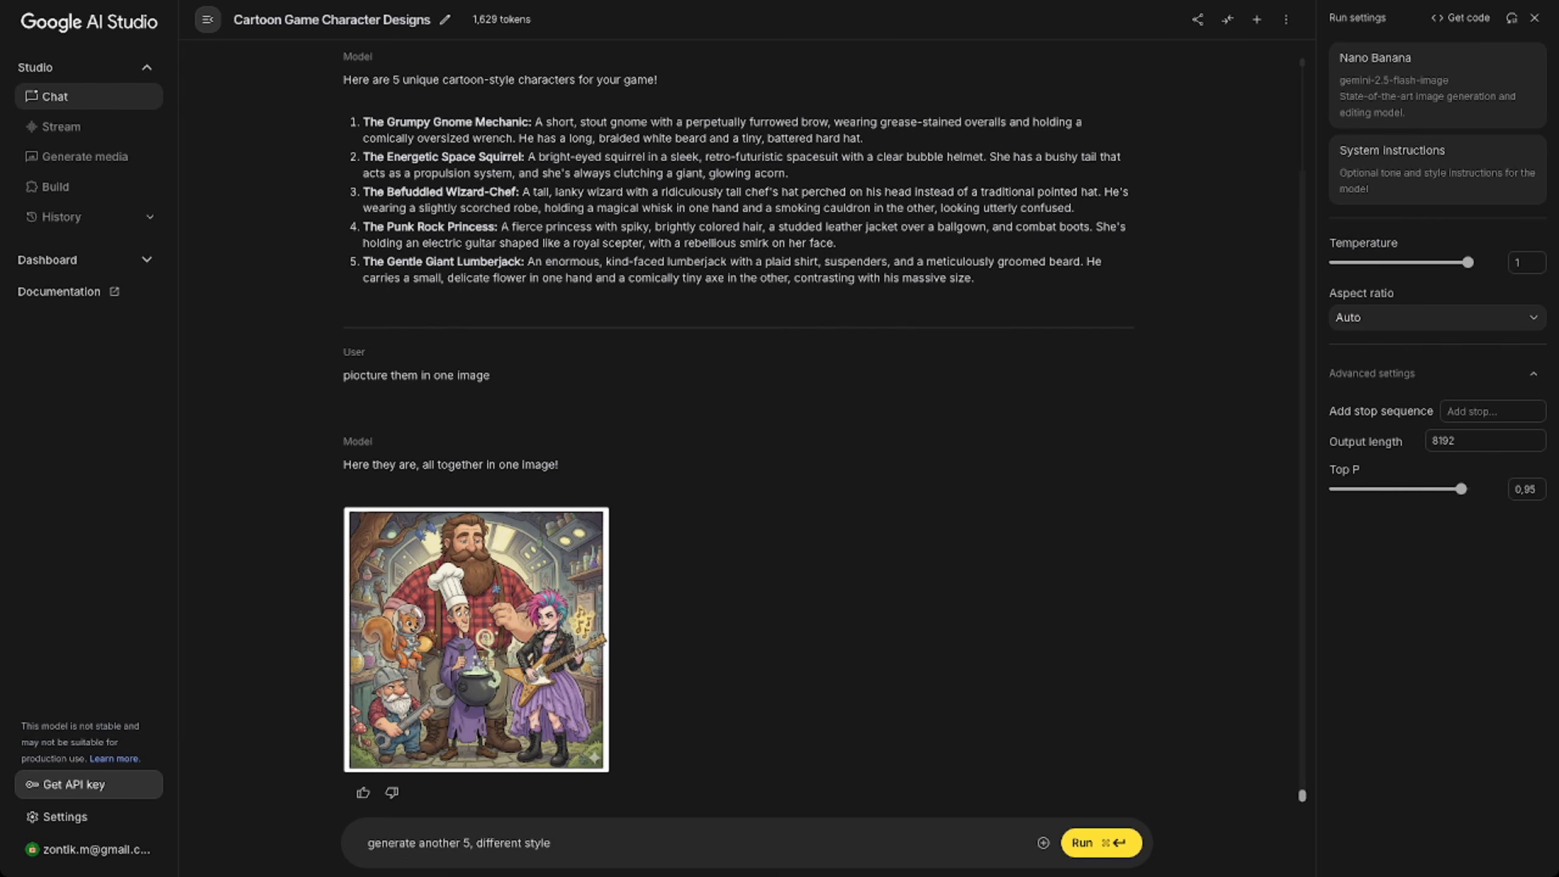
{"action": "key", "text": "super+Return"}
{"action": "type", "text": "Image"}
{"action": "key", "text": "super+Return"}
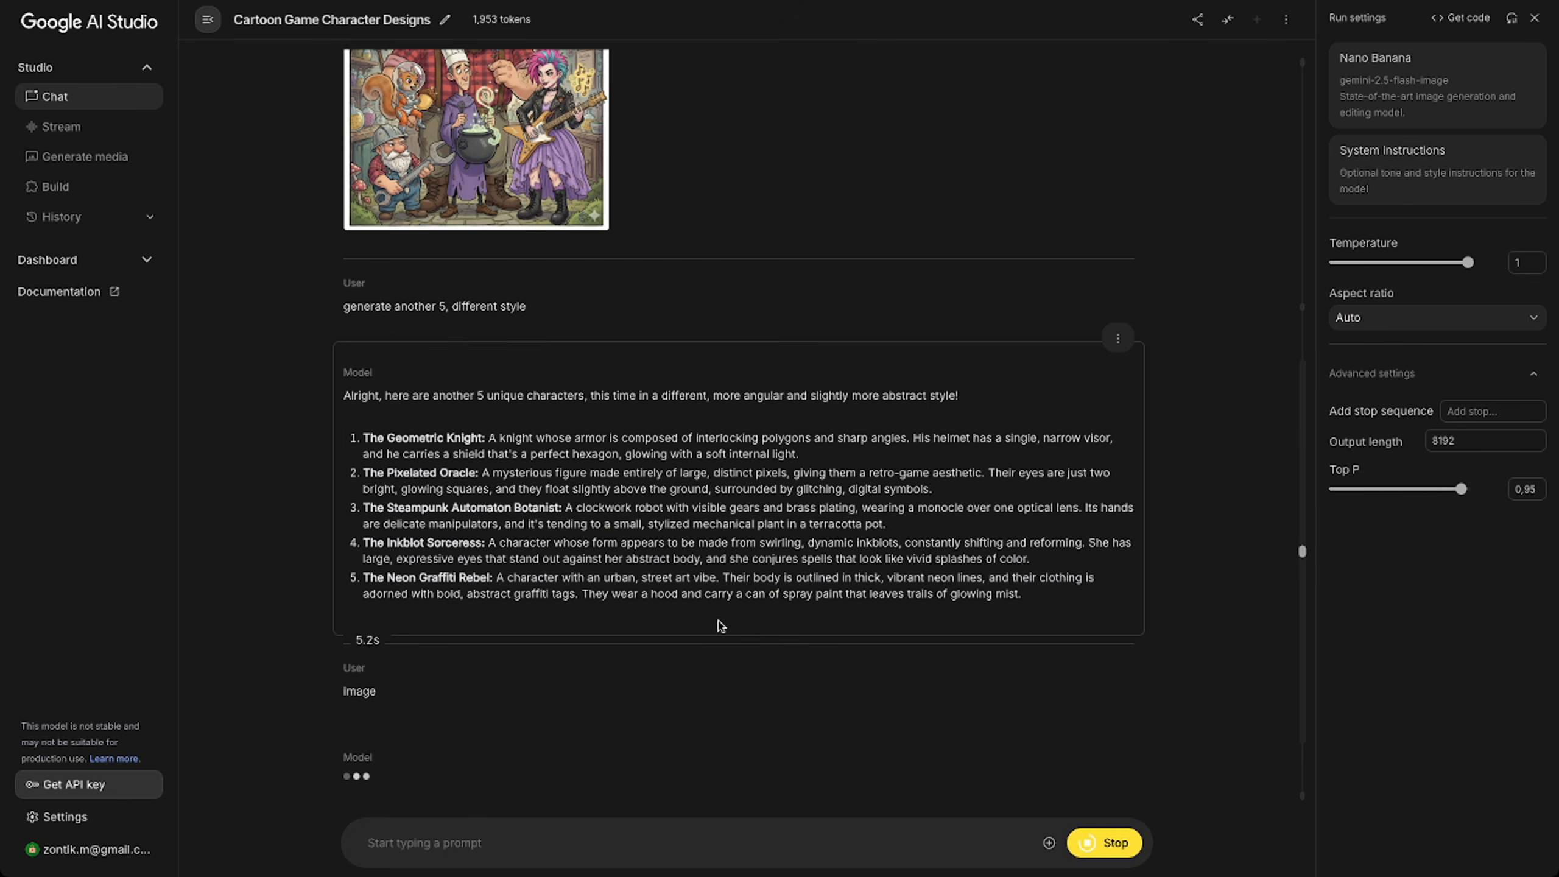
{"action": "left_click", "coordinate": [577, 618]}
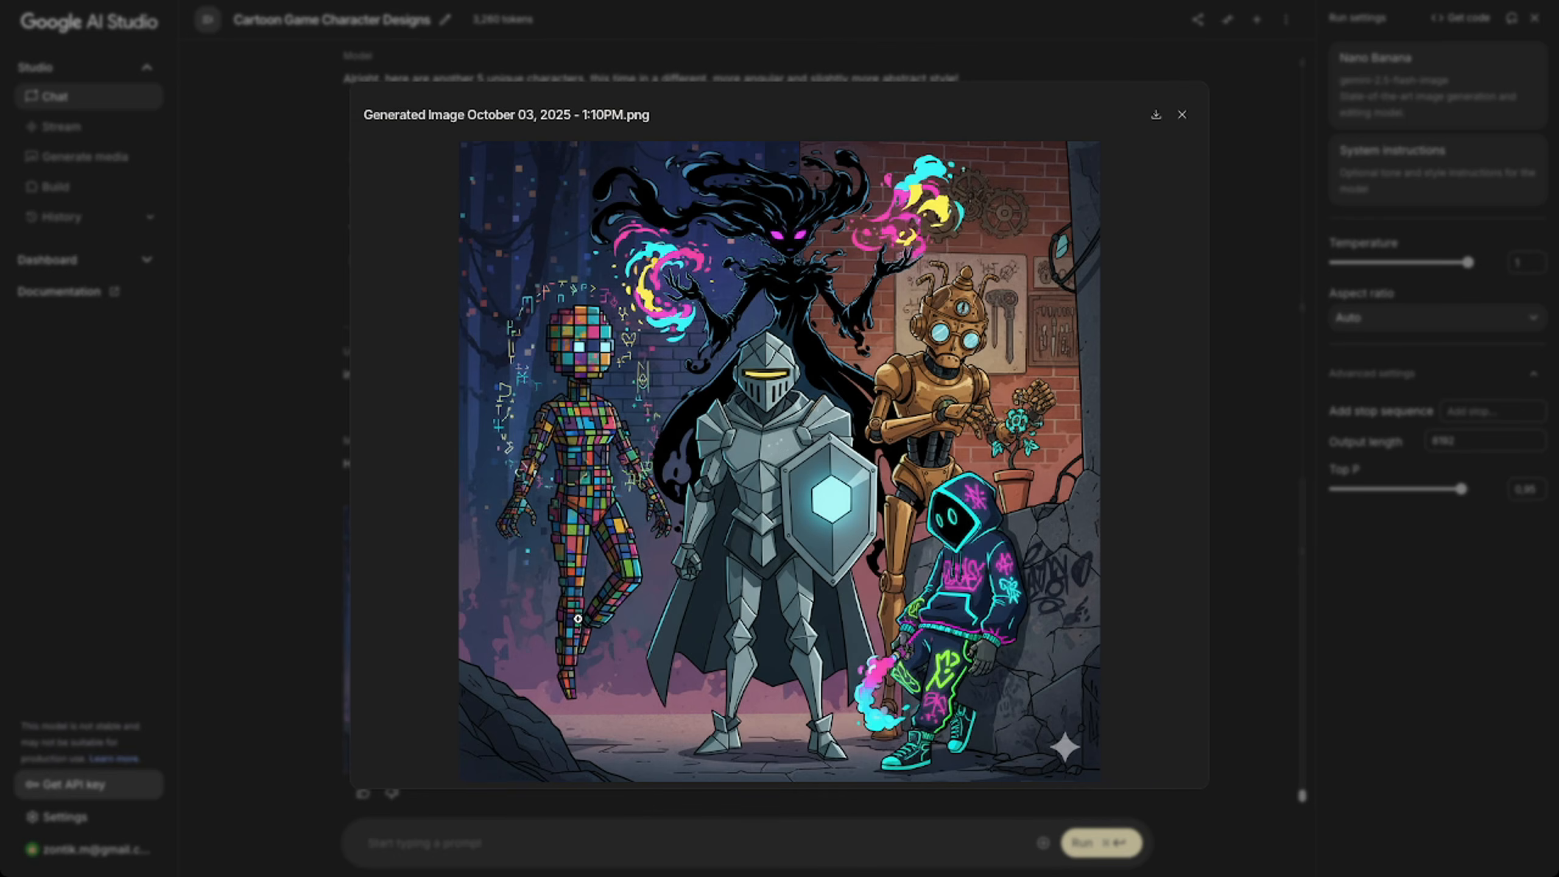
{"action": "left_click", "coordinate": [1181, 115]}
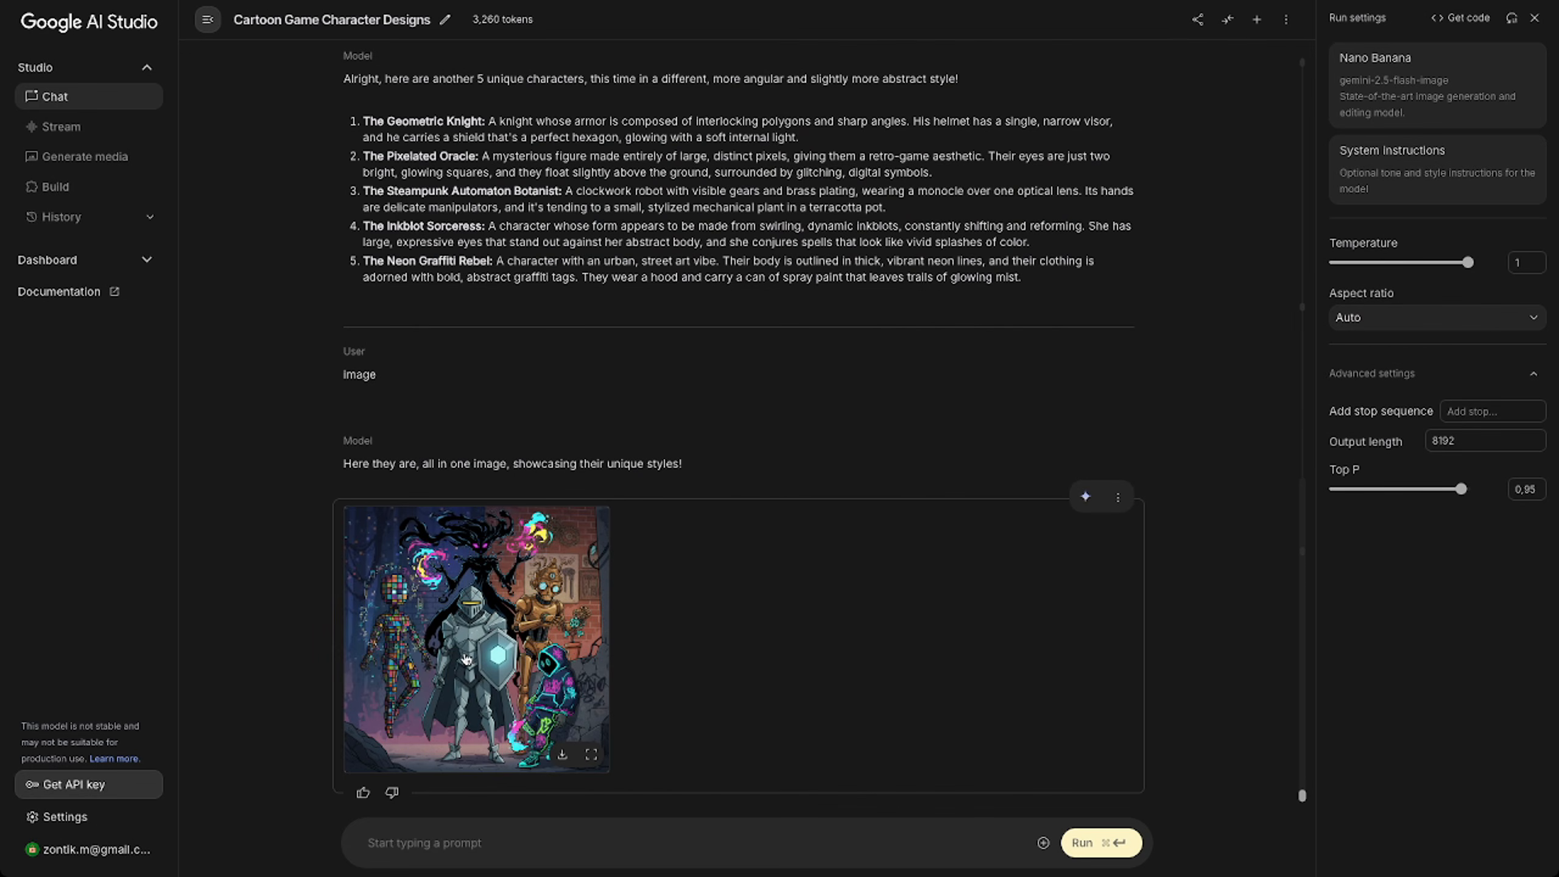
Step: Submit the prompt "picture he Geometric Knight in a separate picture, holding nothing, a pose, white background"
{"action": "left_click_drag", "start_coordinate": [484, 121], "coordinate": [380, 119]}
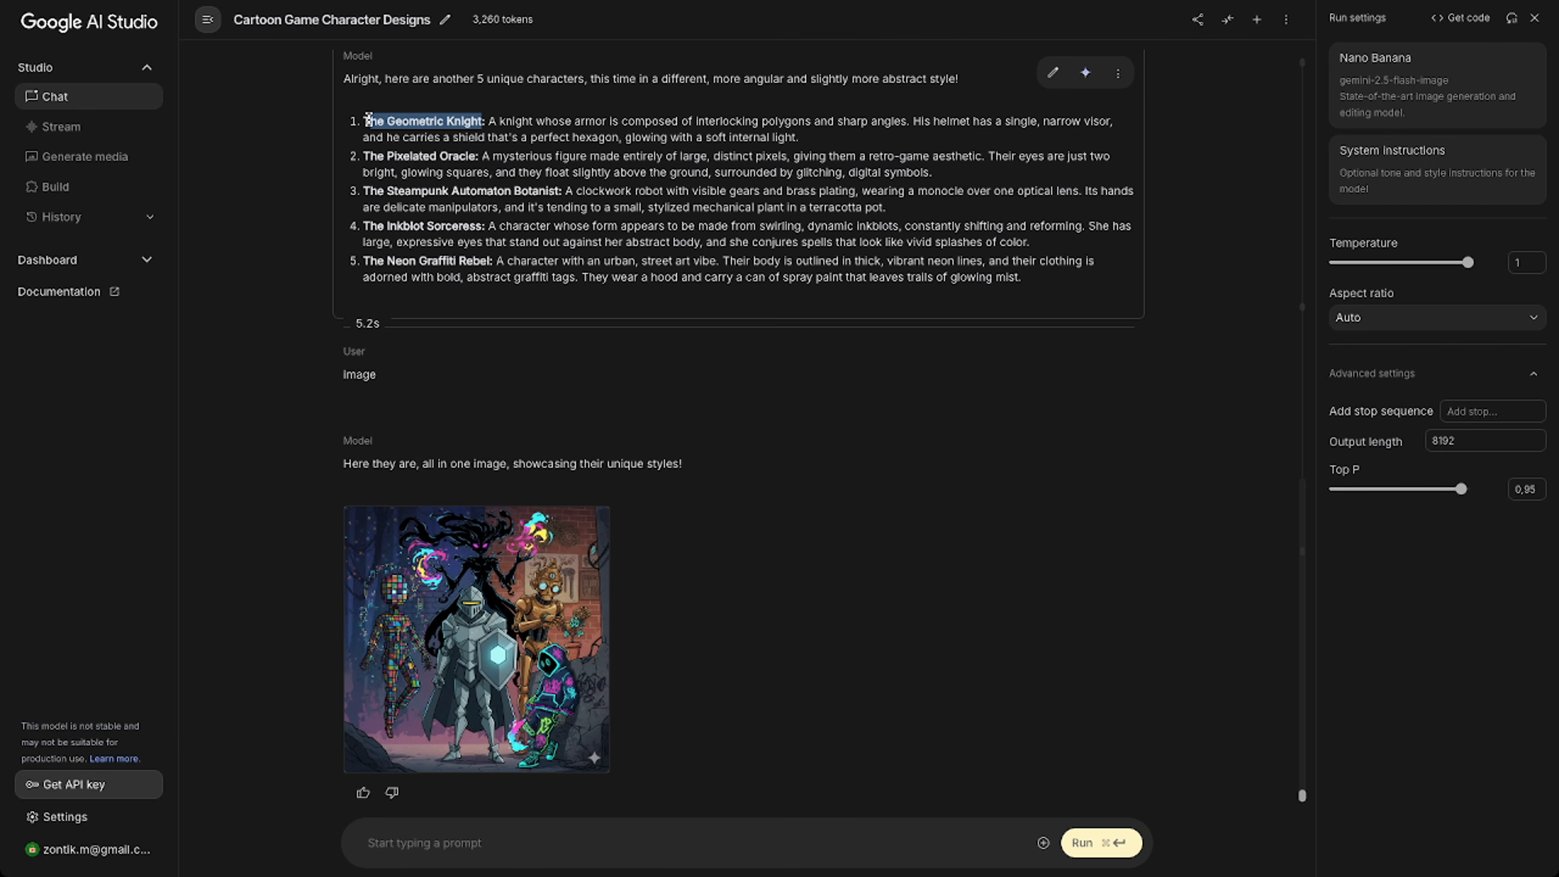
{"action": "left_click", "coordinate": [372, 843]}
{"action": "type", "text": "p"}
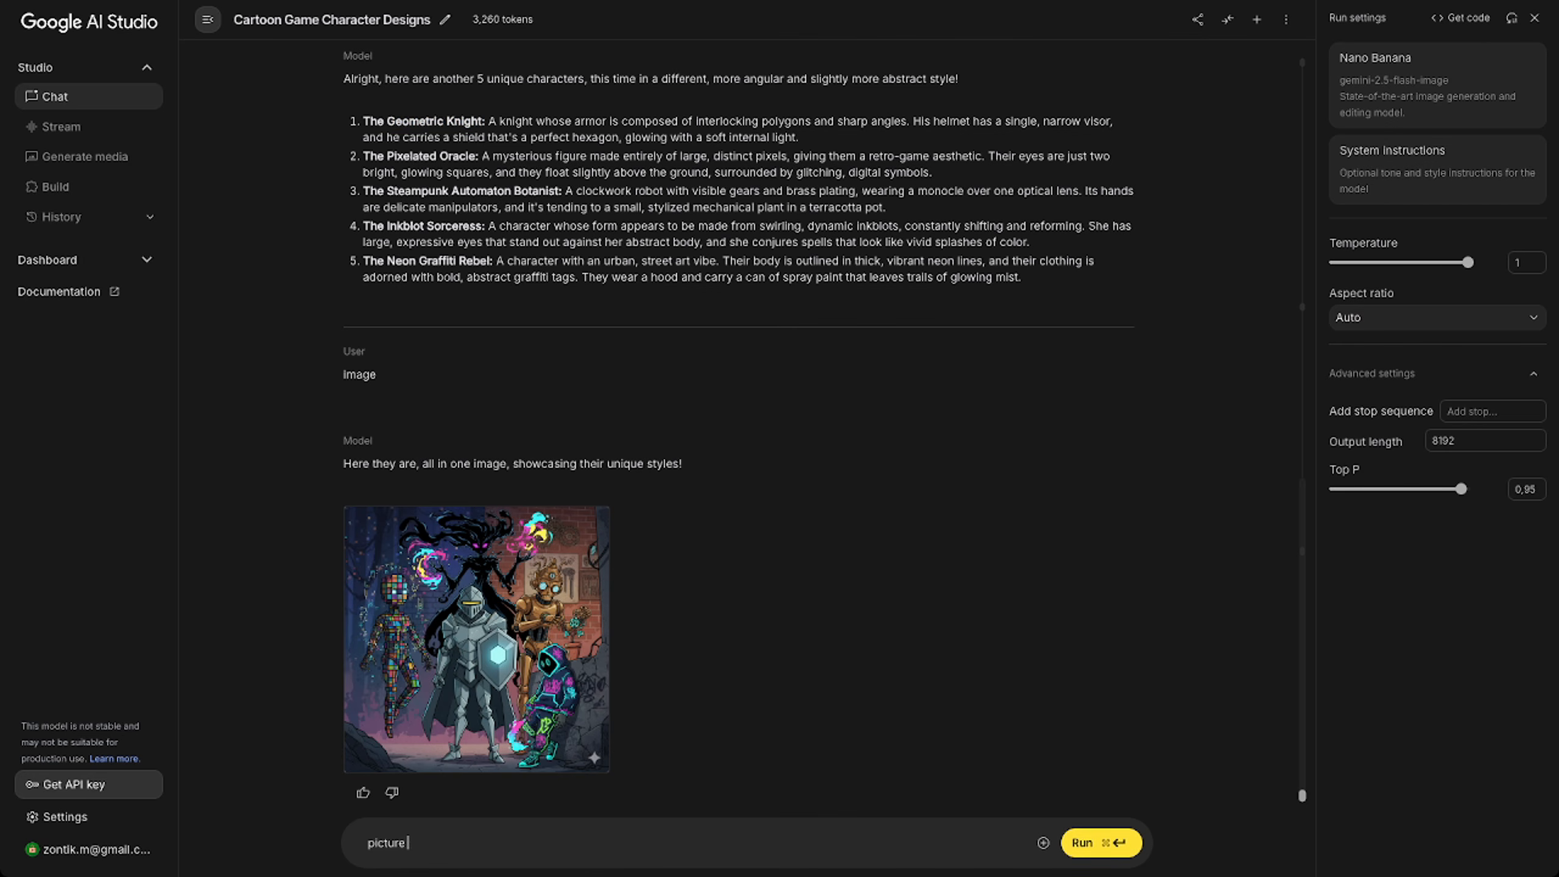
{"action": "type", "text": "icture"}
{"action": "type", "text": "he Geometric Knight"}
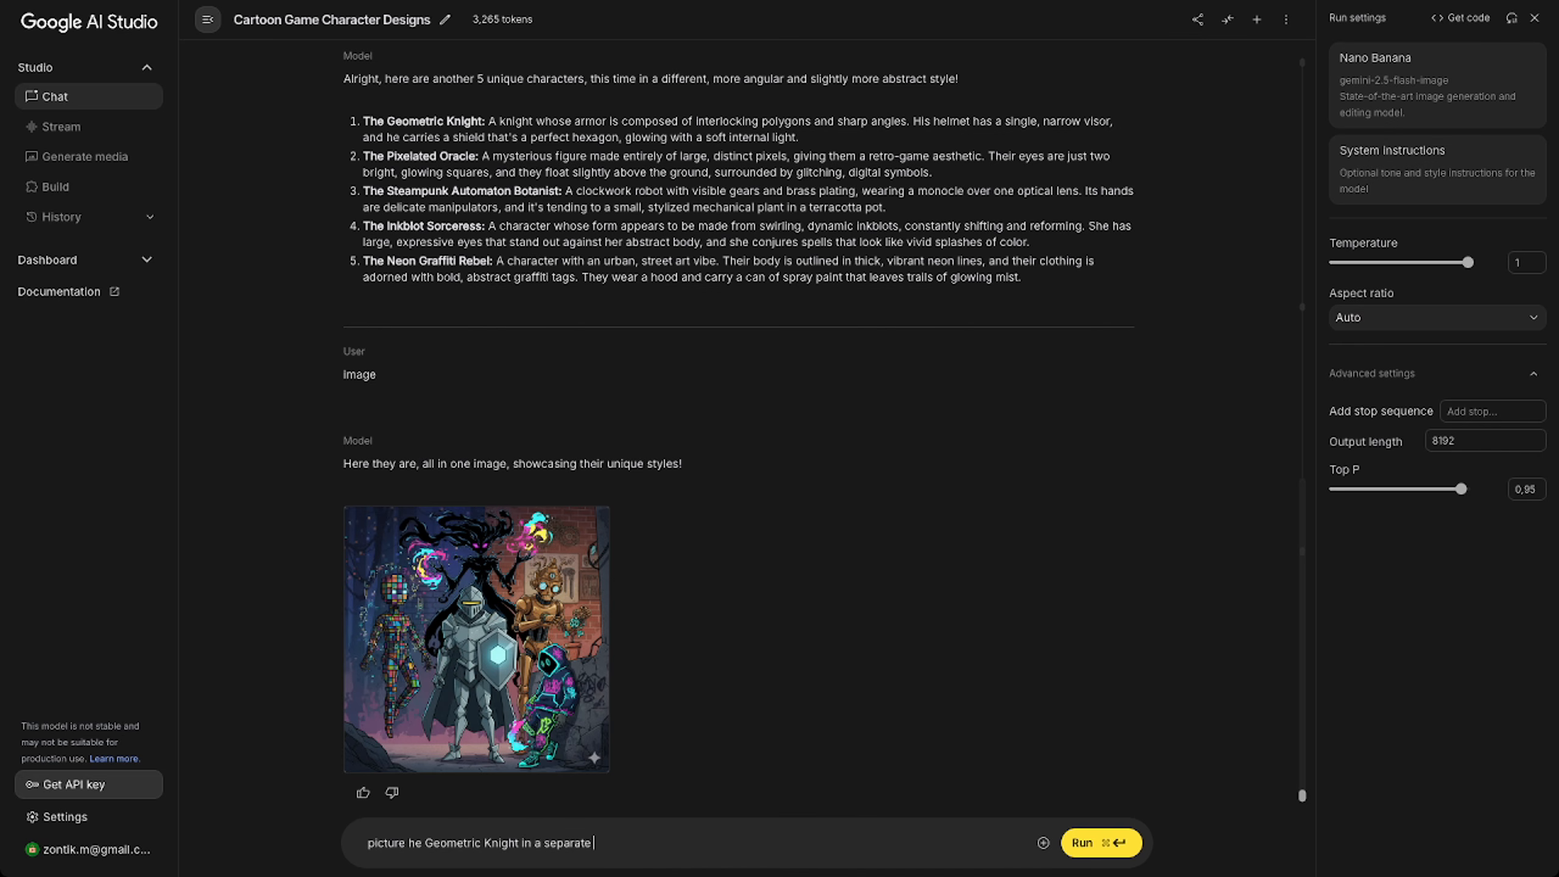
{"action": "type", "text": "in a separate picture, holding nothing, a pose, white background"}
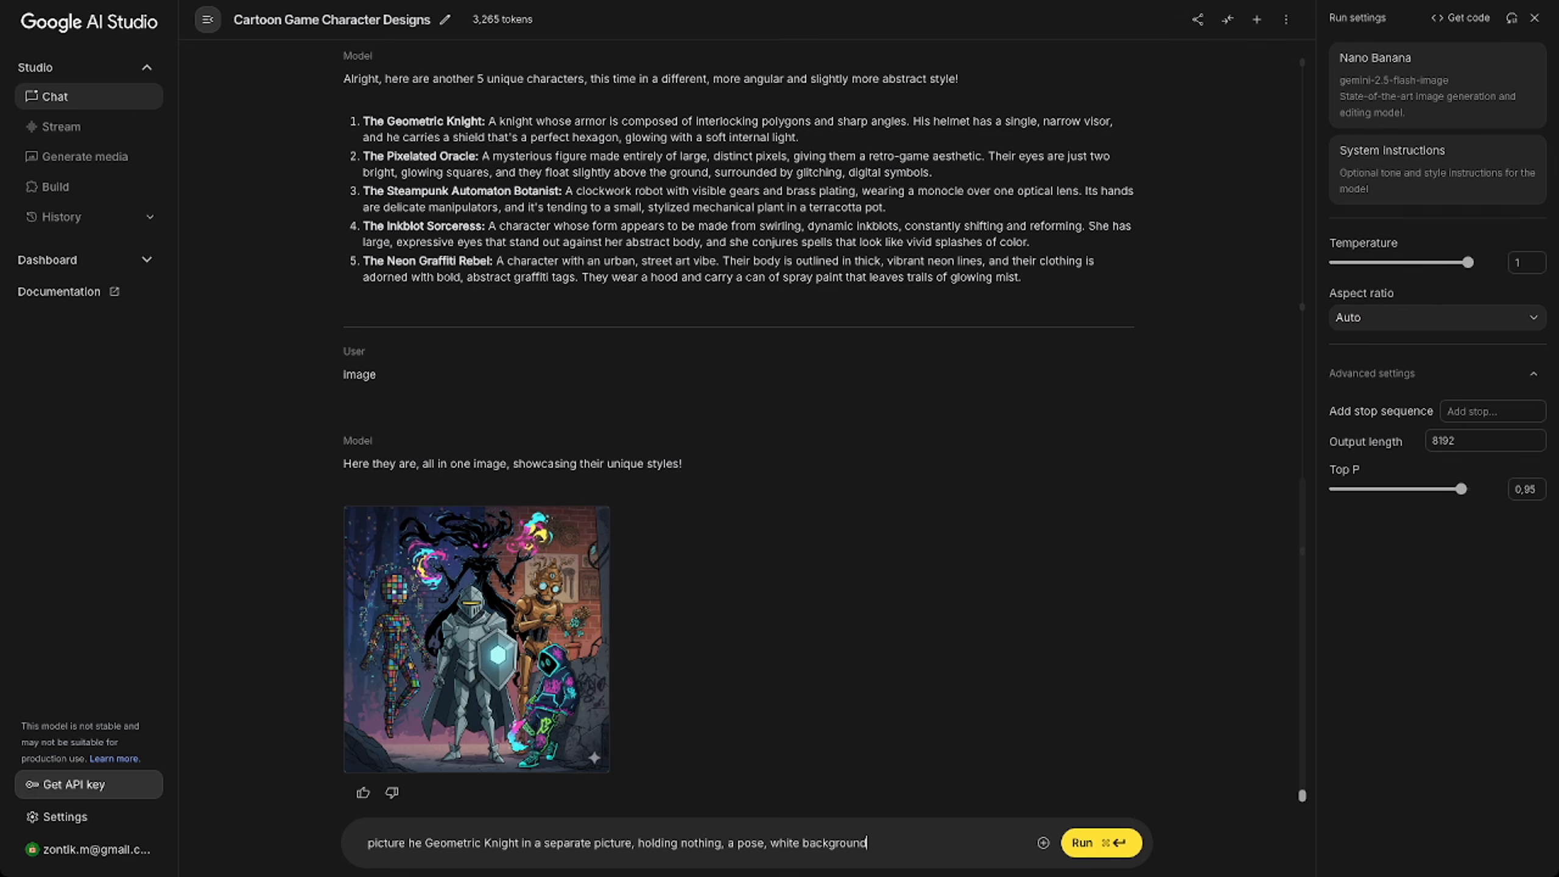
{"action": "key", "text": "super+Return"}
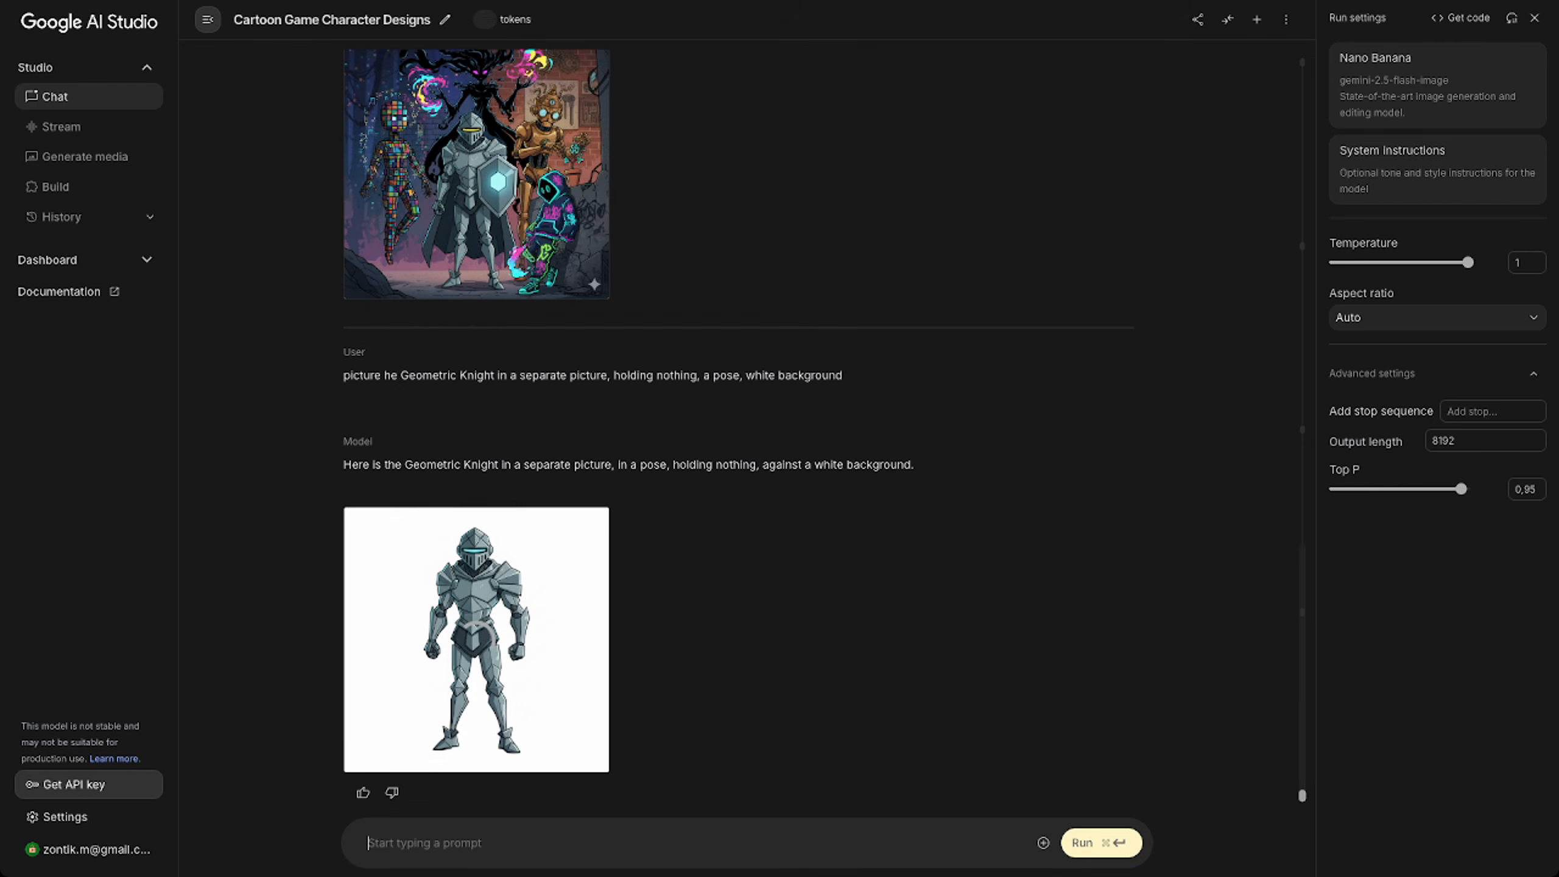
Step: Enlarge the generated knight image, download it, and close the preview
{"action": "left_click", "coordinate": [477, 639]}
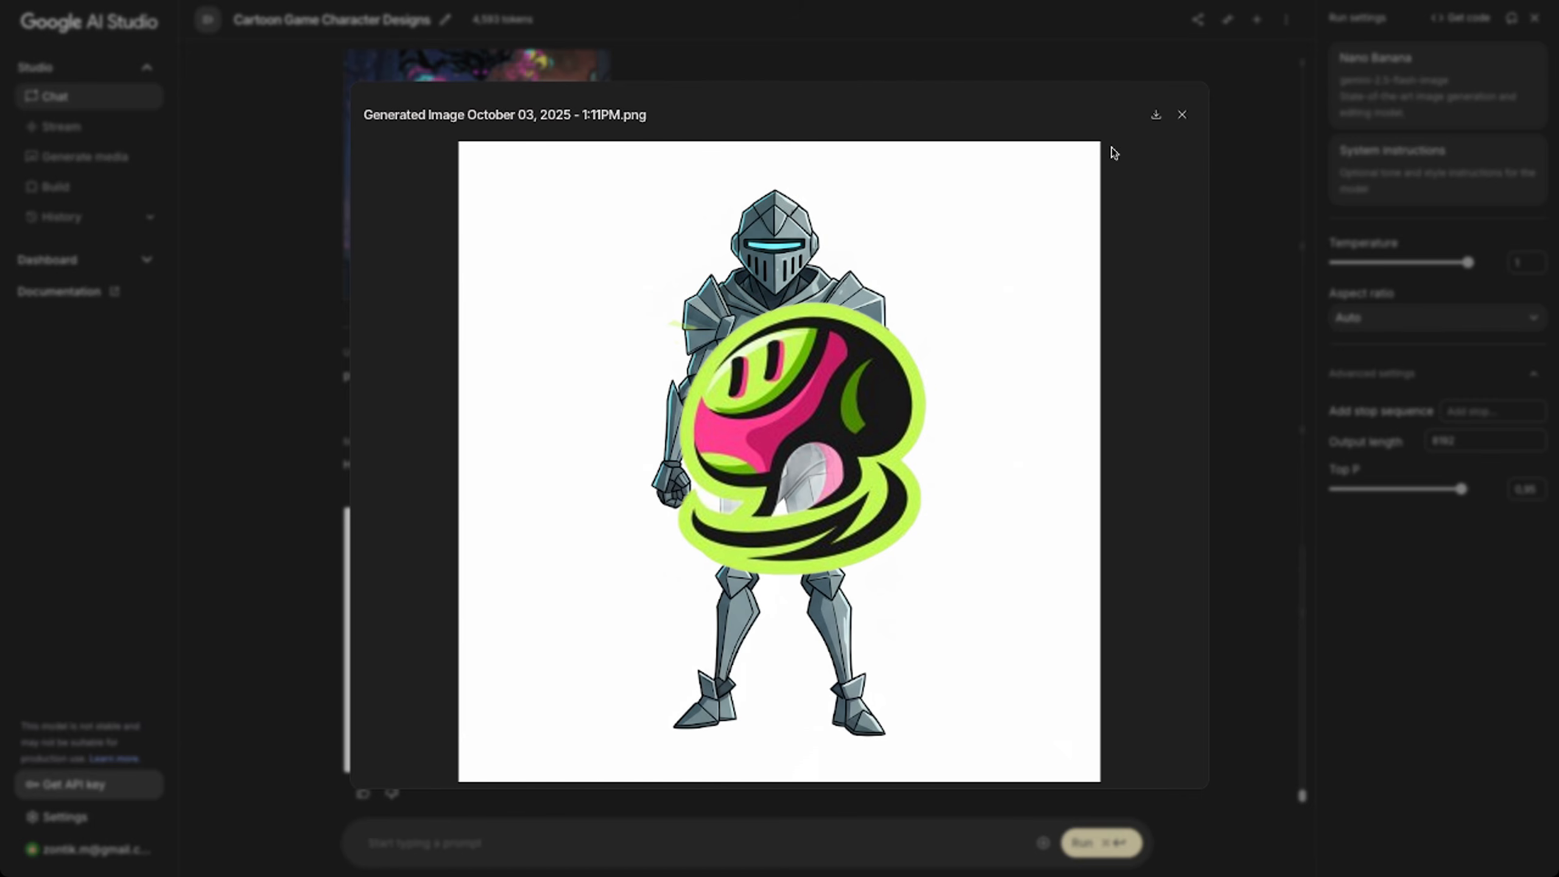
{"action": "left_click", "coordinate": [1155, 115]}
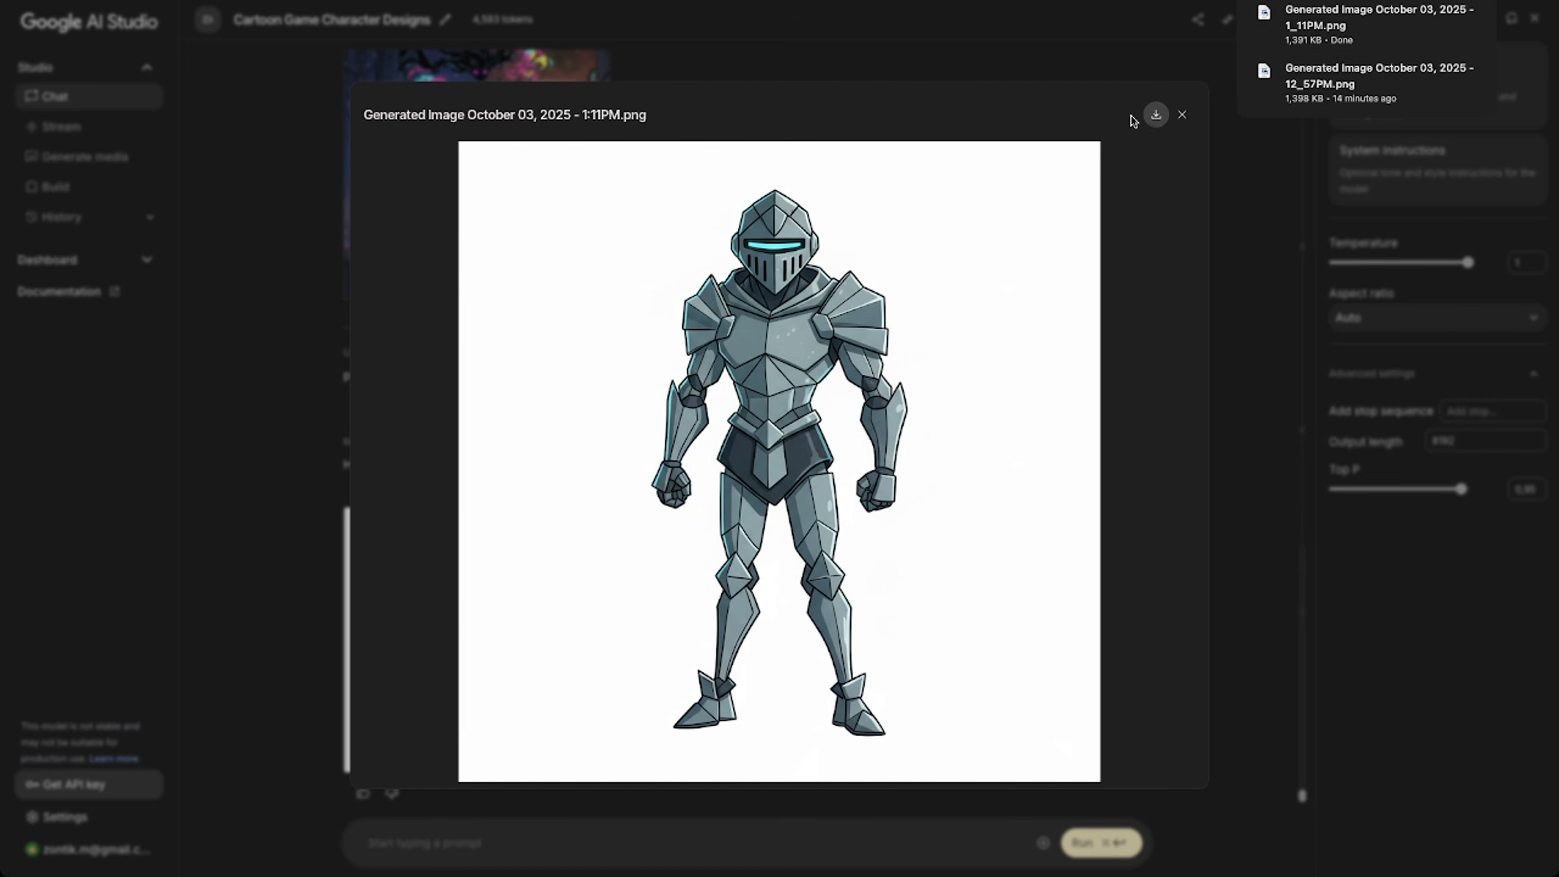
{"action": "left_click", "coordinate": [1183, 117]}
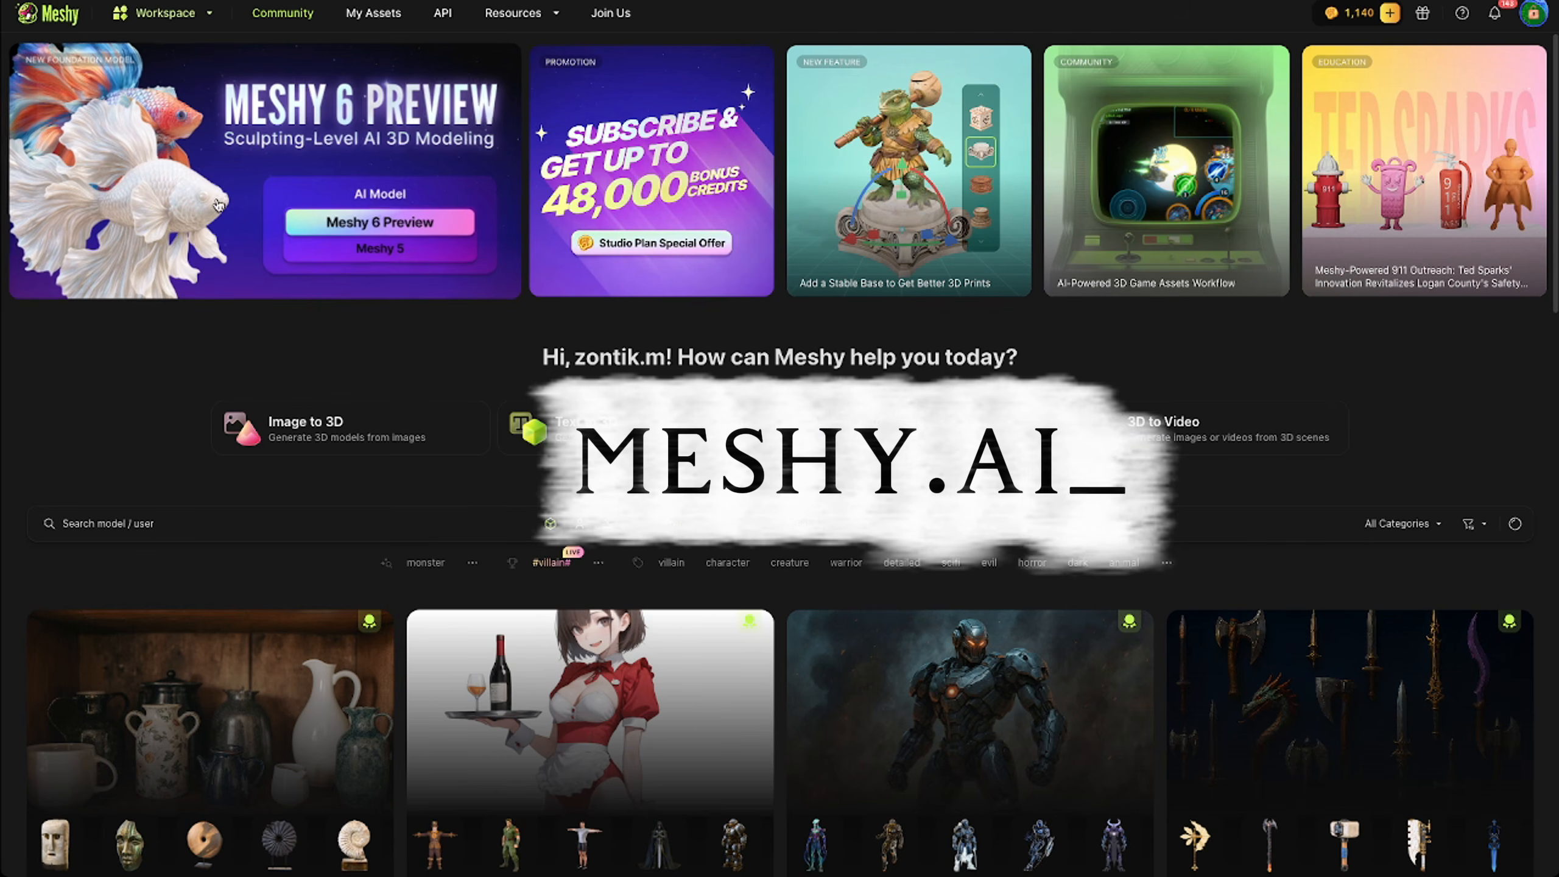
Step: In Meshy, generate an Image to 3D model from the downloaded 1_11PM knight image with A/T Pose enabled
{"action": "left_click", "coordinate": [200, 18]}
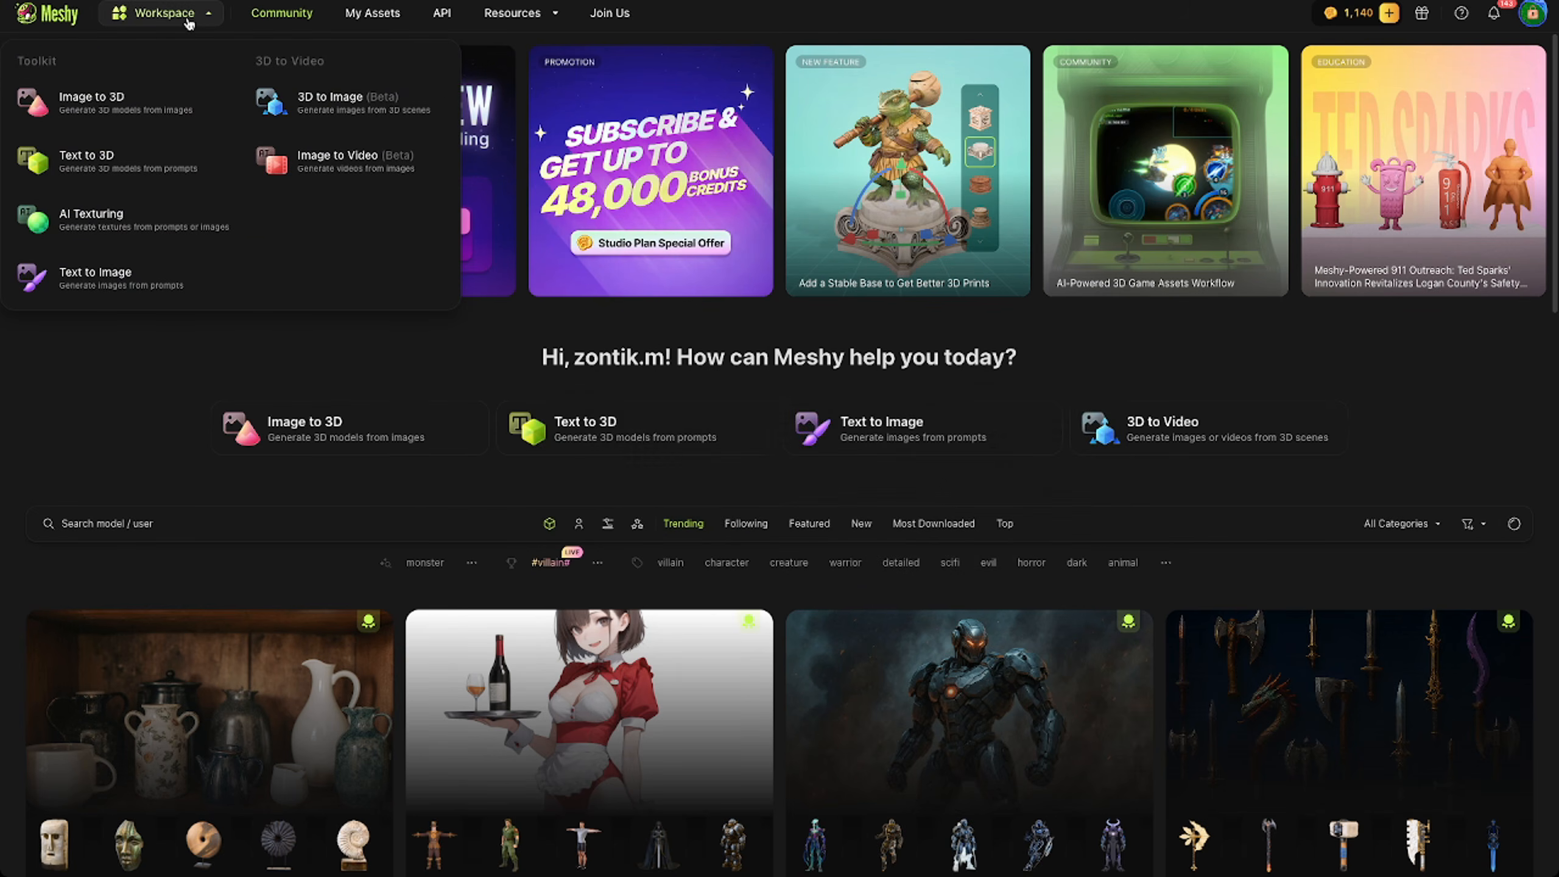
{"action": "left_click", "coordinate": [131, 106]}
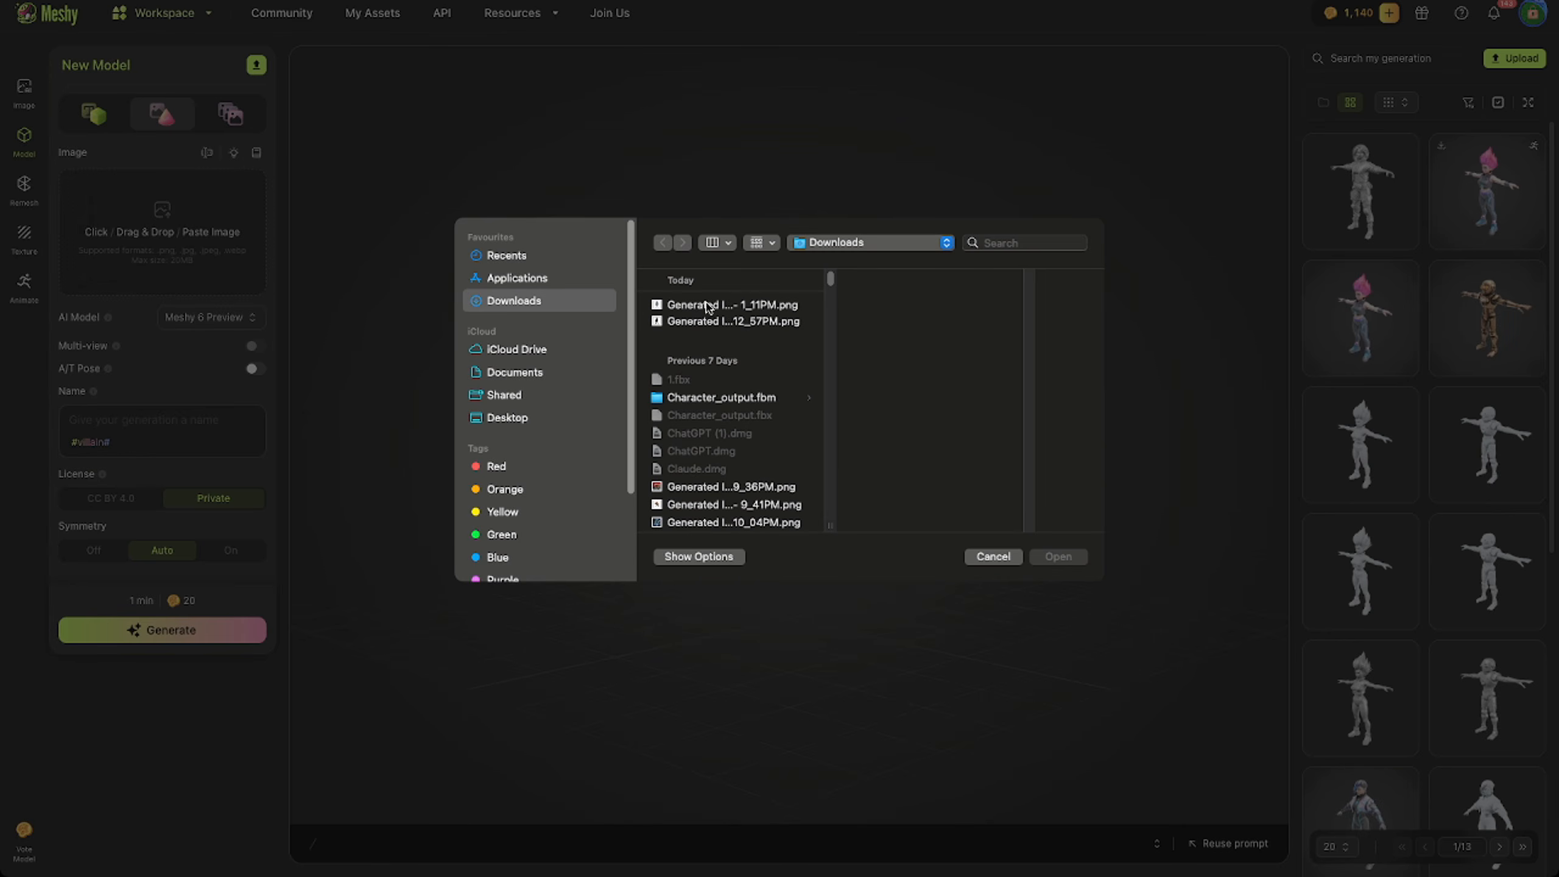
{"action": "double_click", "coordinate": [706, 307]}
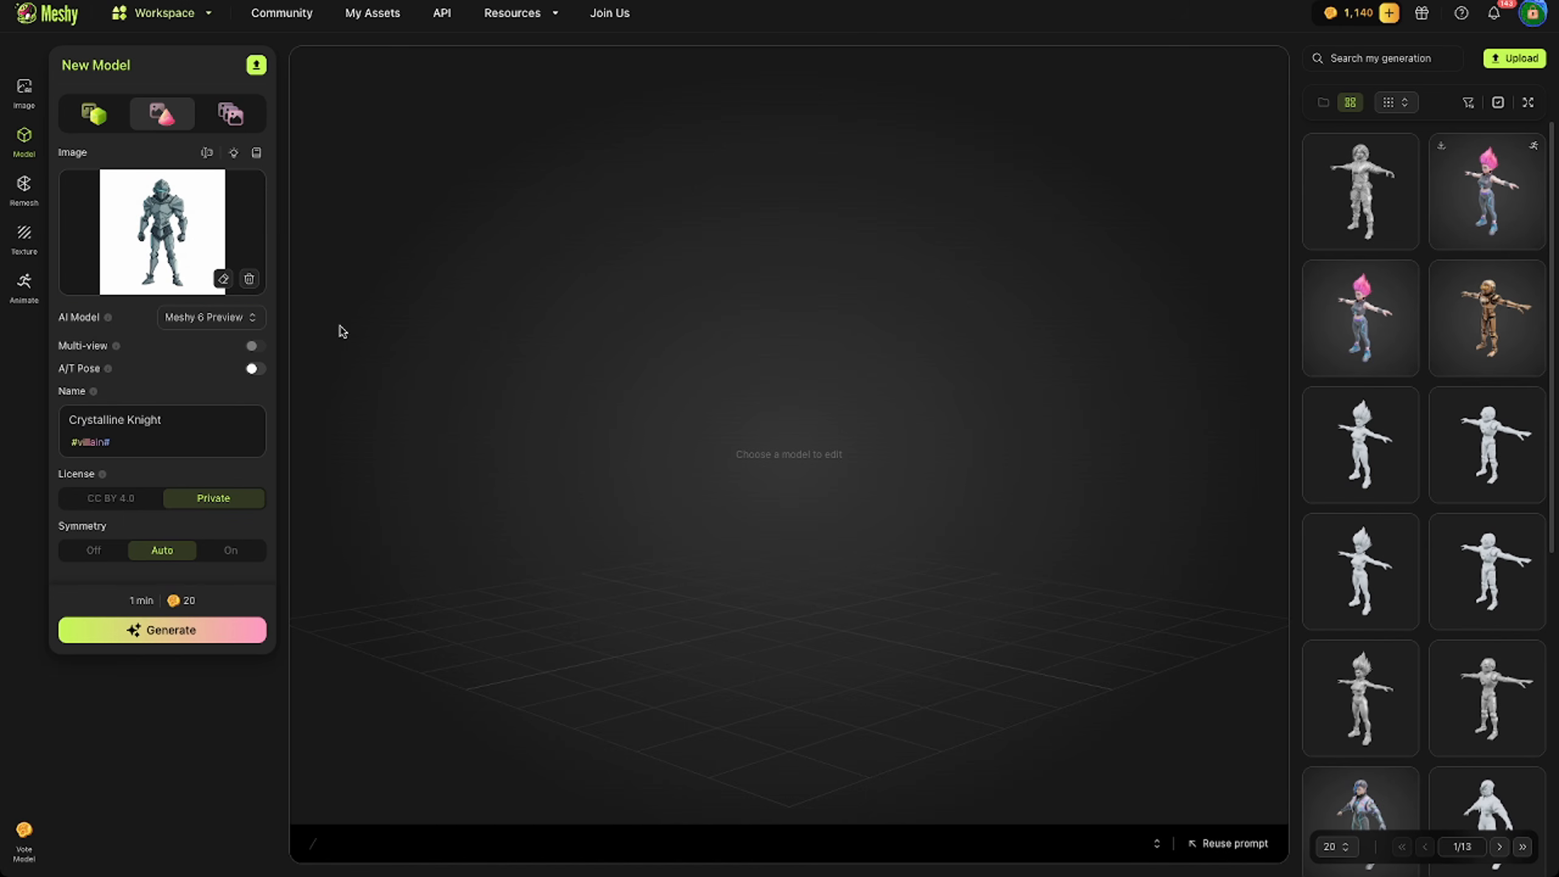
{"action": "left_click", "coordinate": [254, 369]}
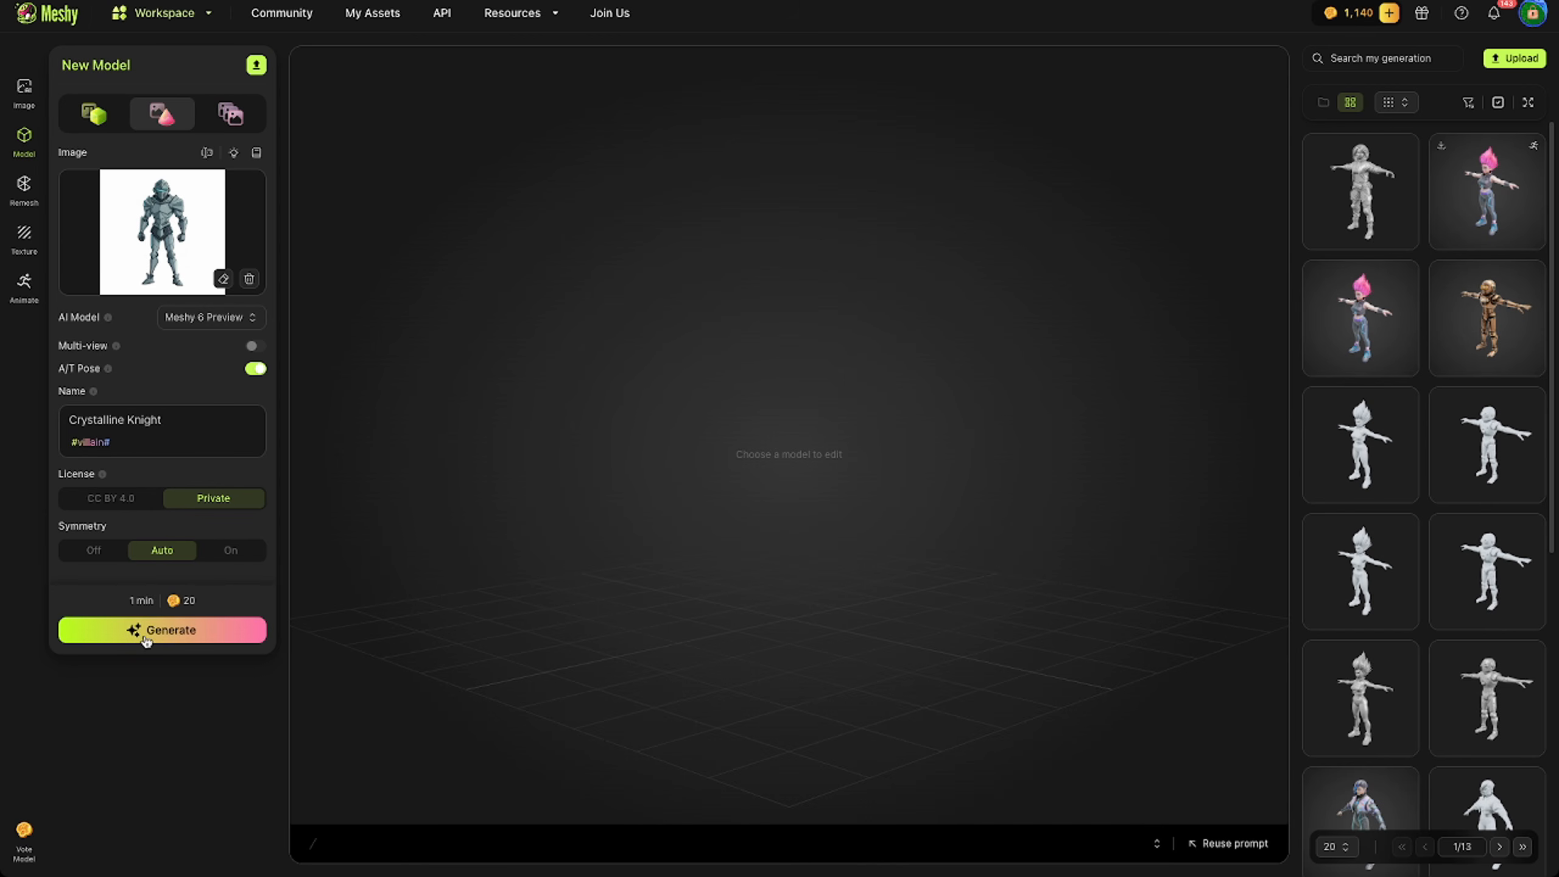
{"action": "left_click", "coordinate": [172, 633]}
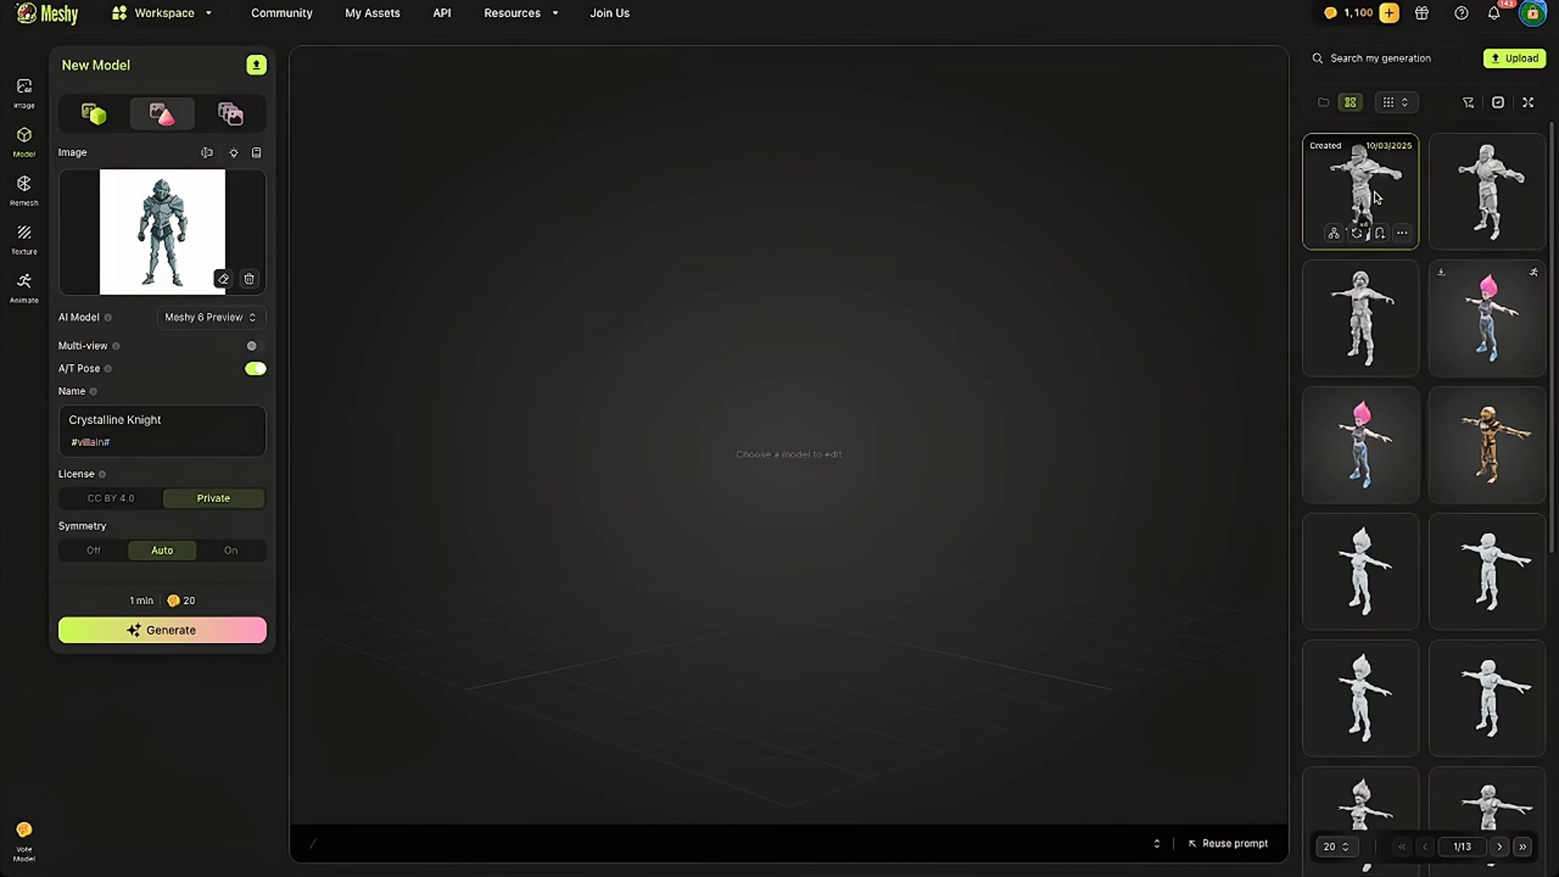
Step: Open the generated knight model and remesh it with a fixed 10K target polycount and Quad topology
{"action": "left_click", "coordinate": [1469, 193]}
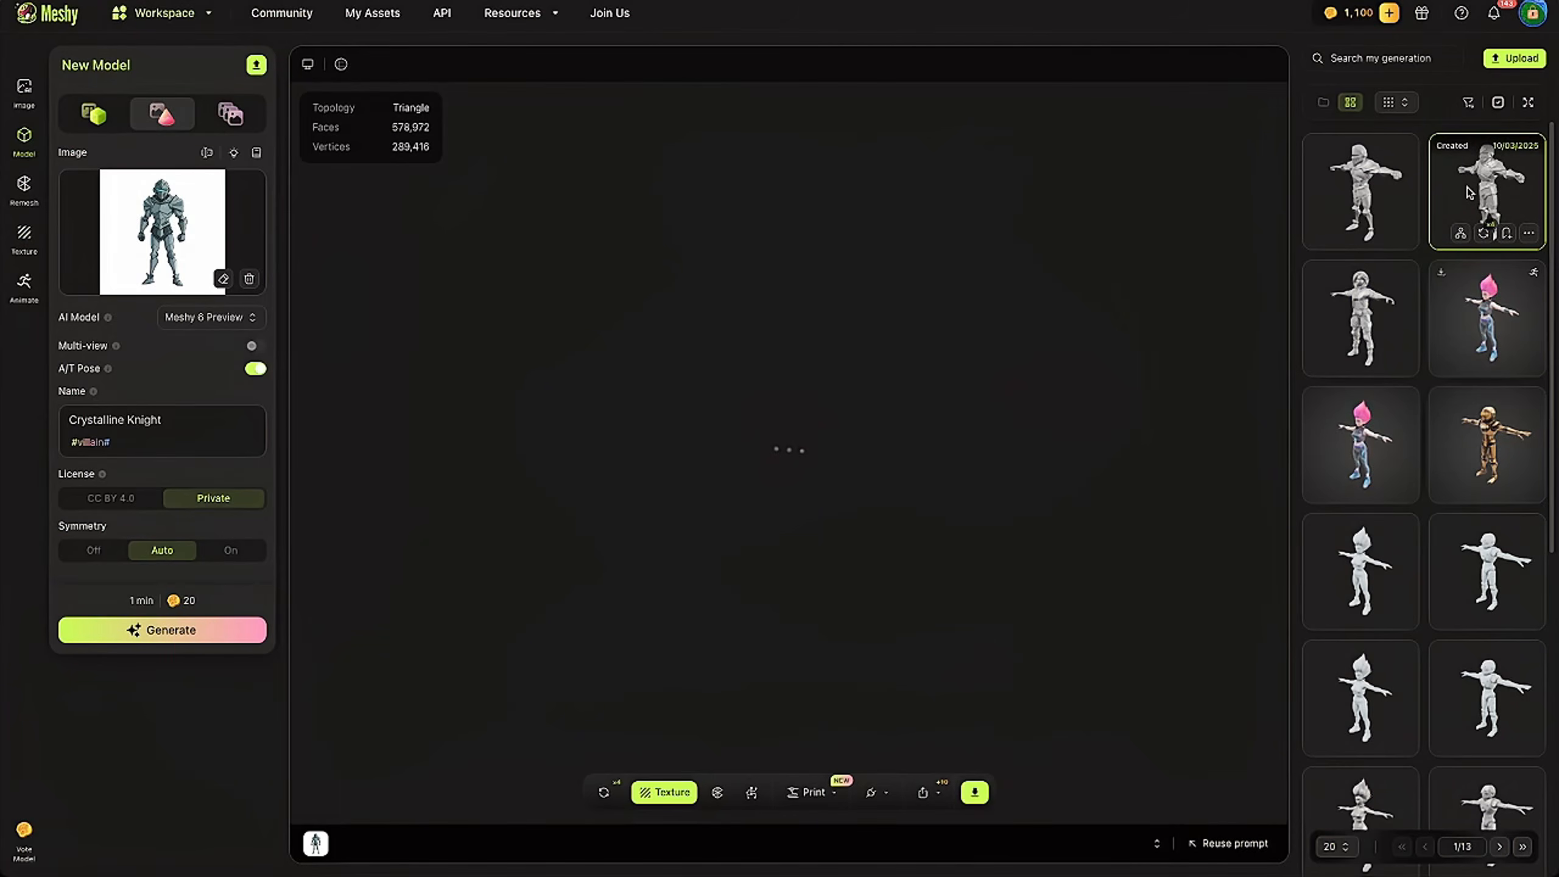
{"action": "left_click_drag", "start_coordinate": [1265, 307], "coordinate": [714, 332]}
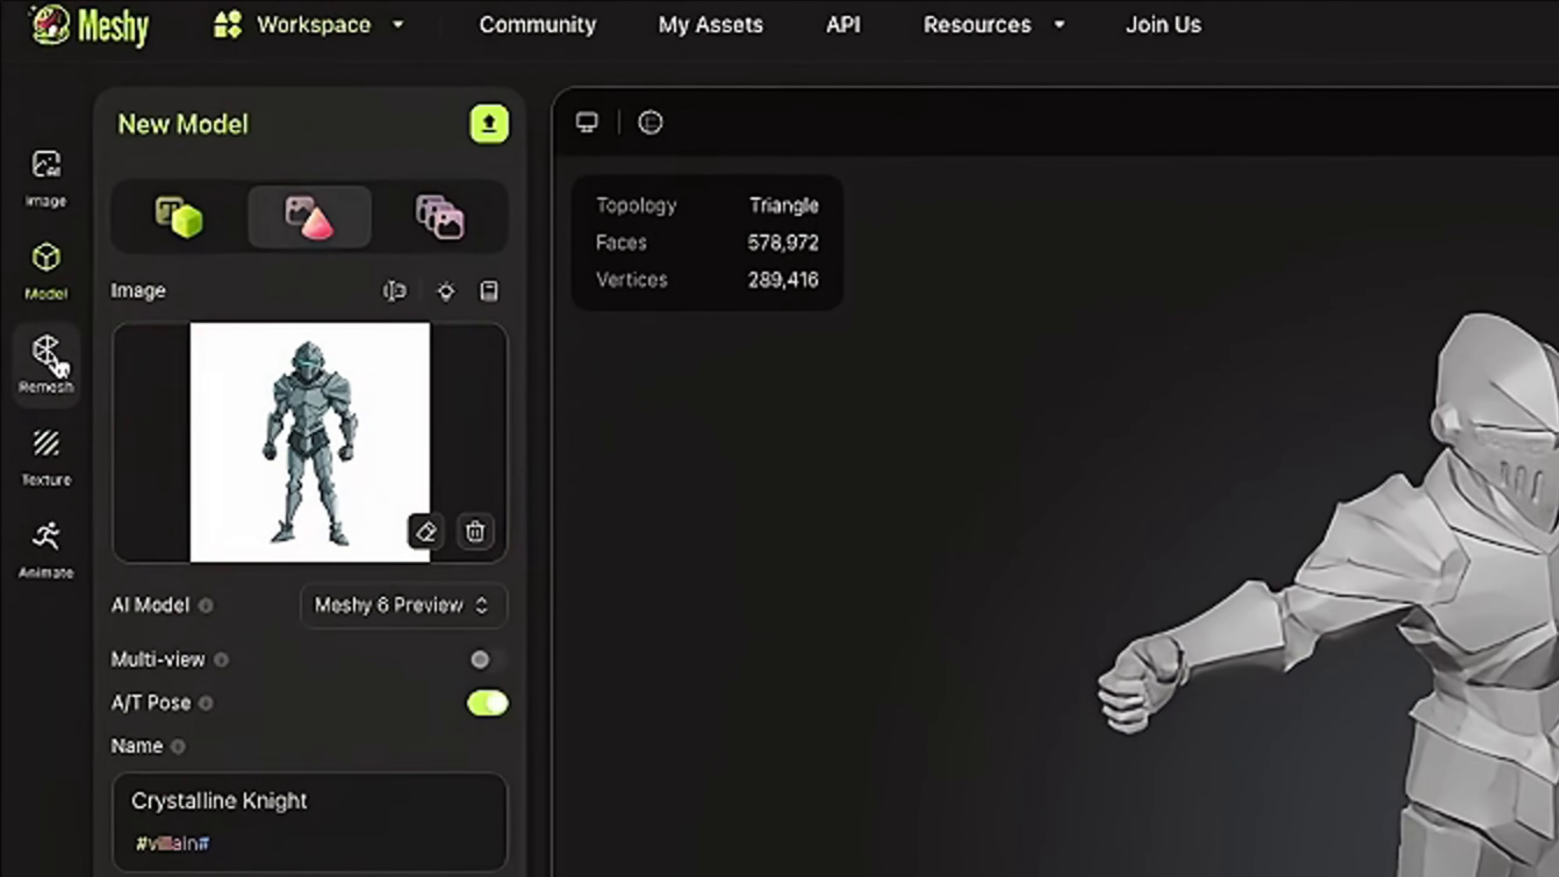
{"action": "left_click", "coordinate": [43, 320]}
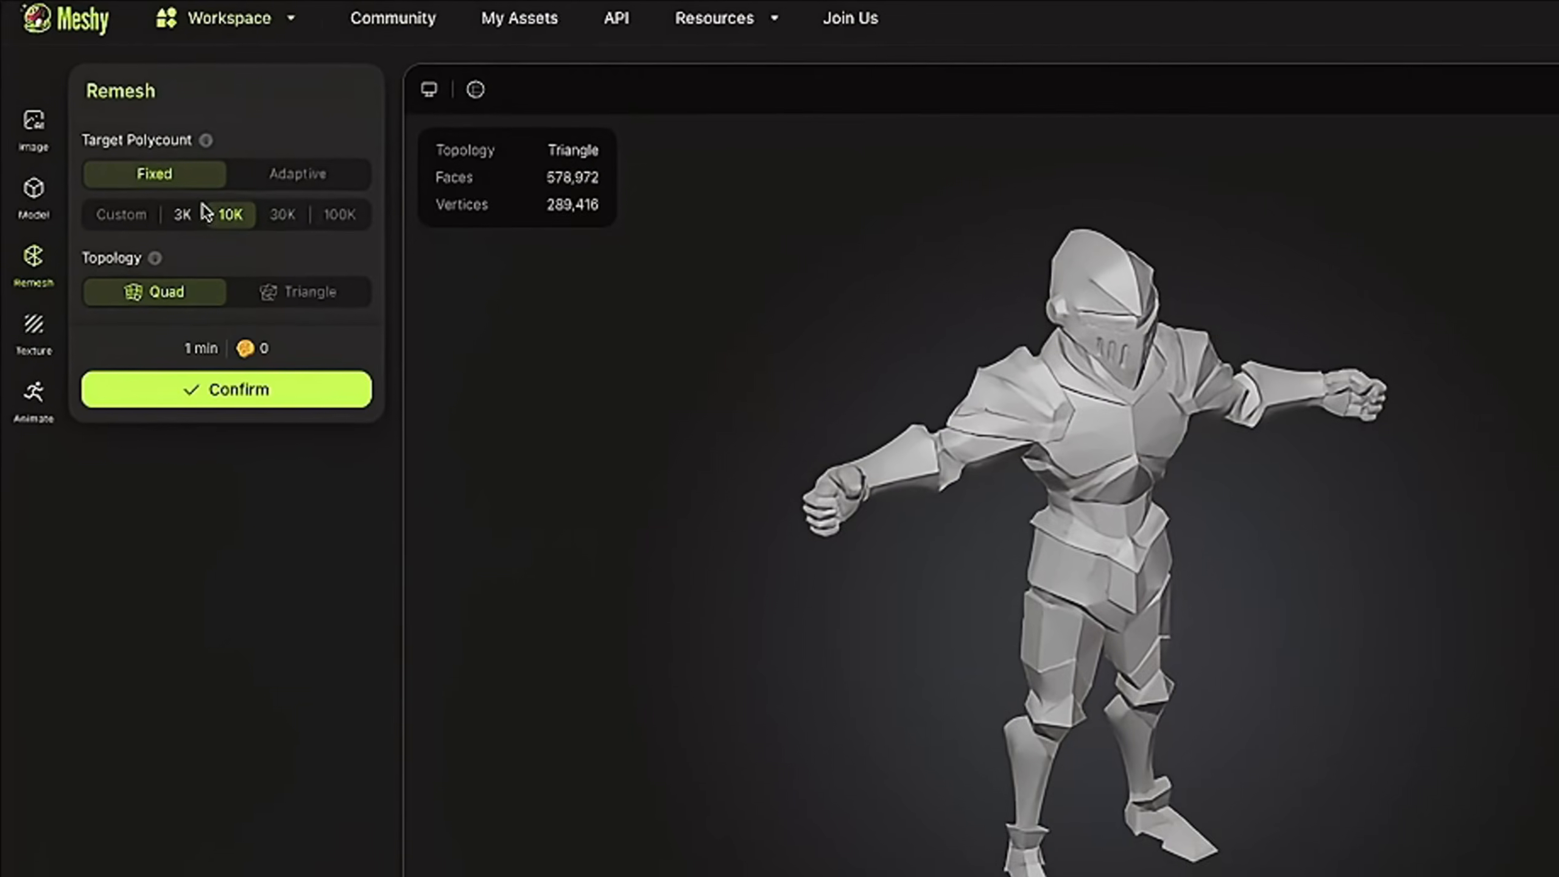
{"action": "left_click_drag", "start_coordinate": [1074, 441], "coordinate": [969, 393]}
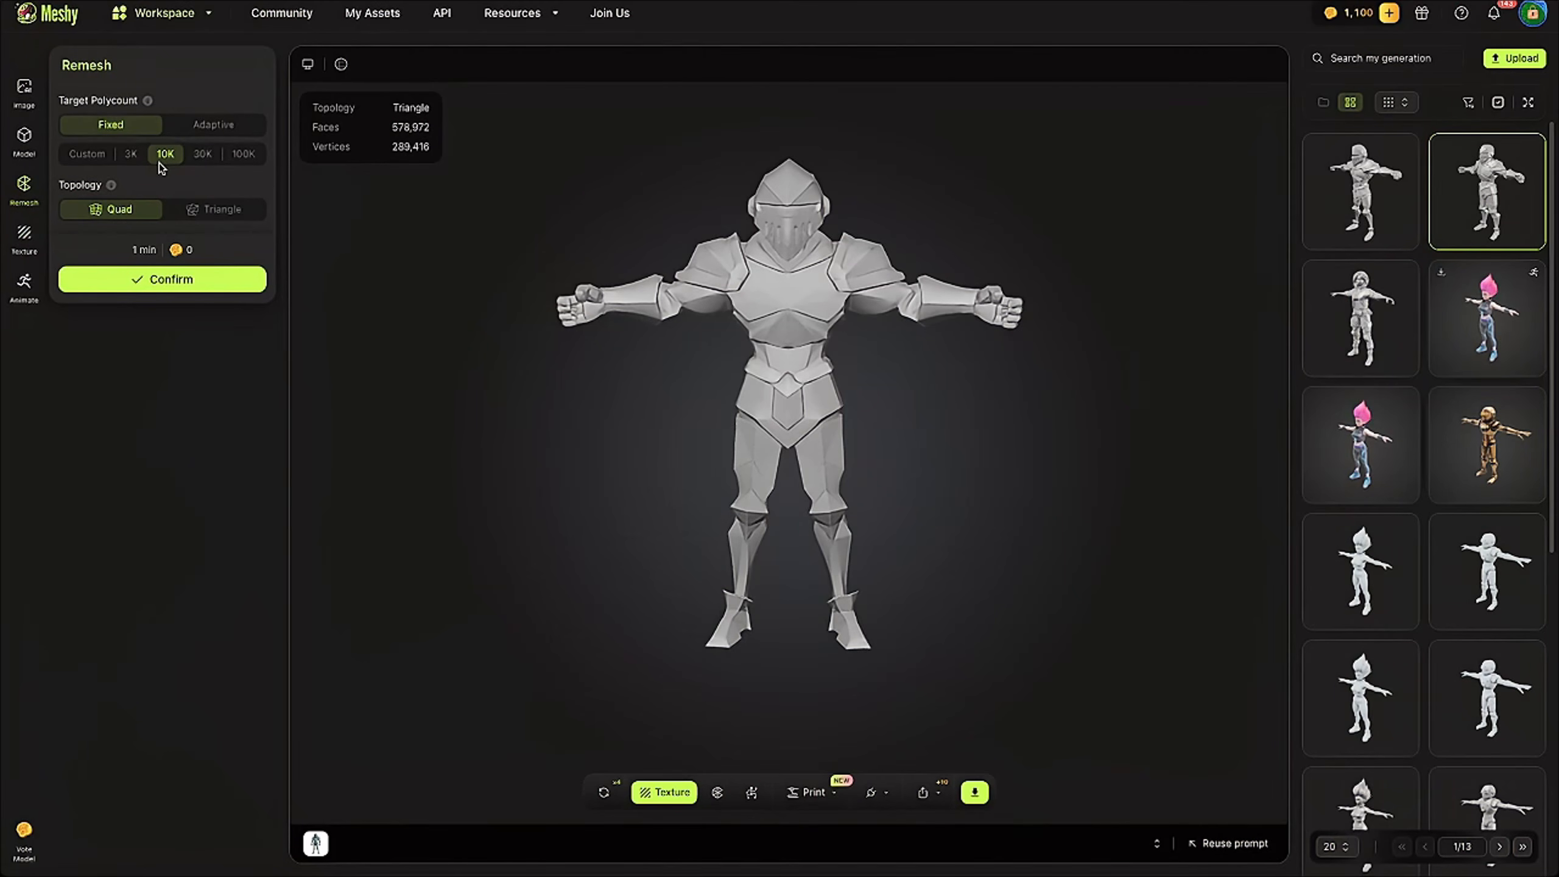
{"action": "left_click_drag", "start_coordinate": [803, 377], "coordinate": [842, 385]}
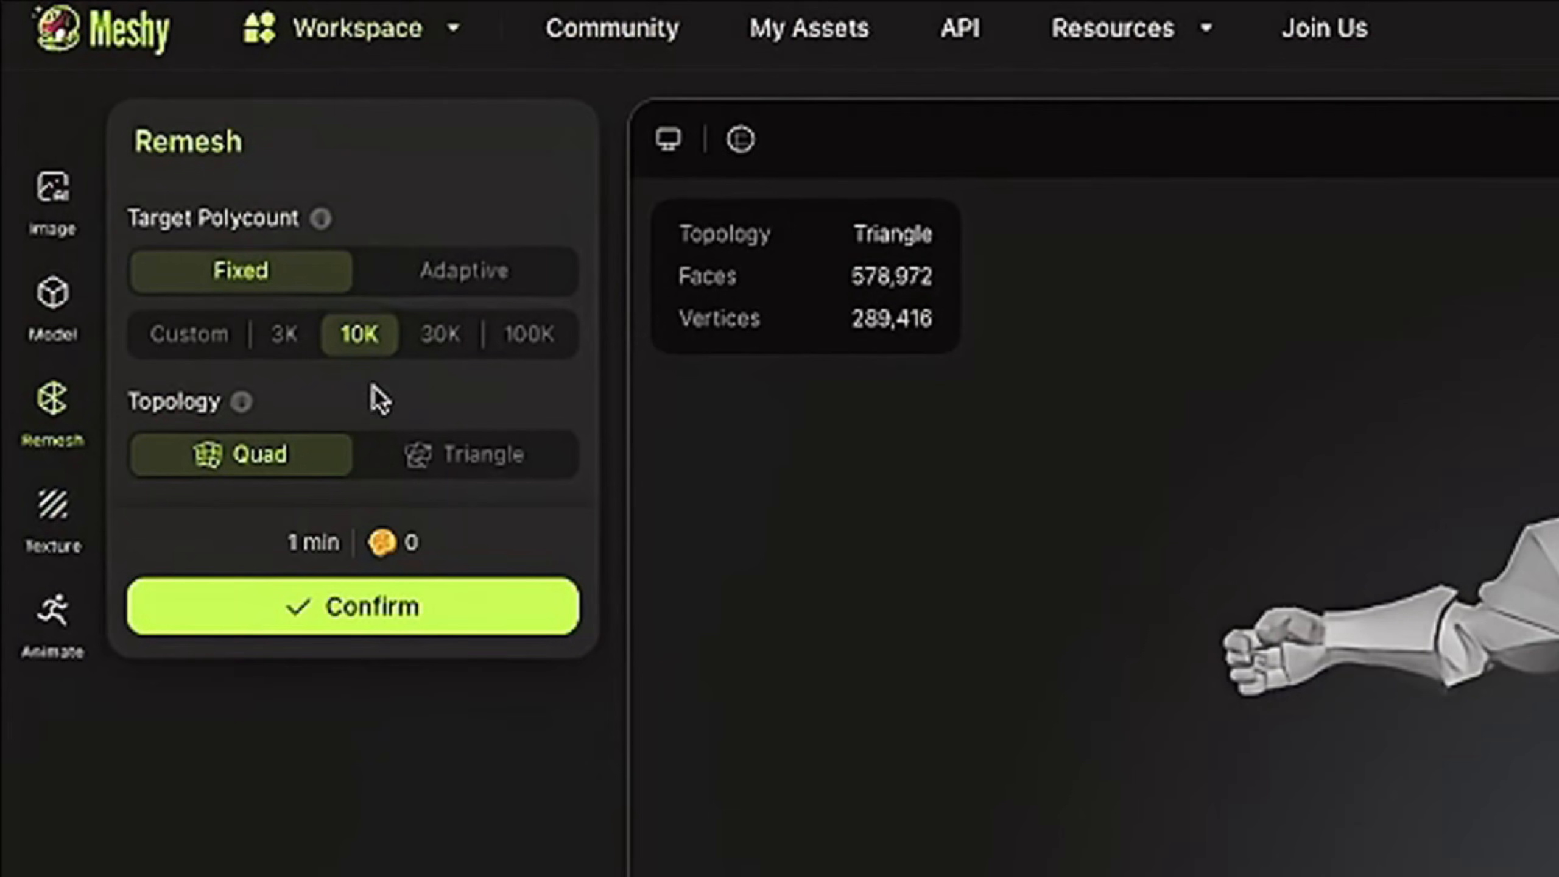
{"action": "left_click", "coordinate": [337, 613]}
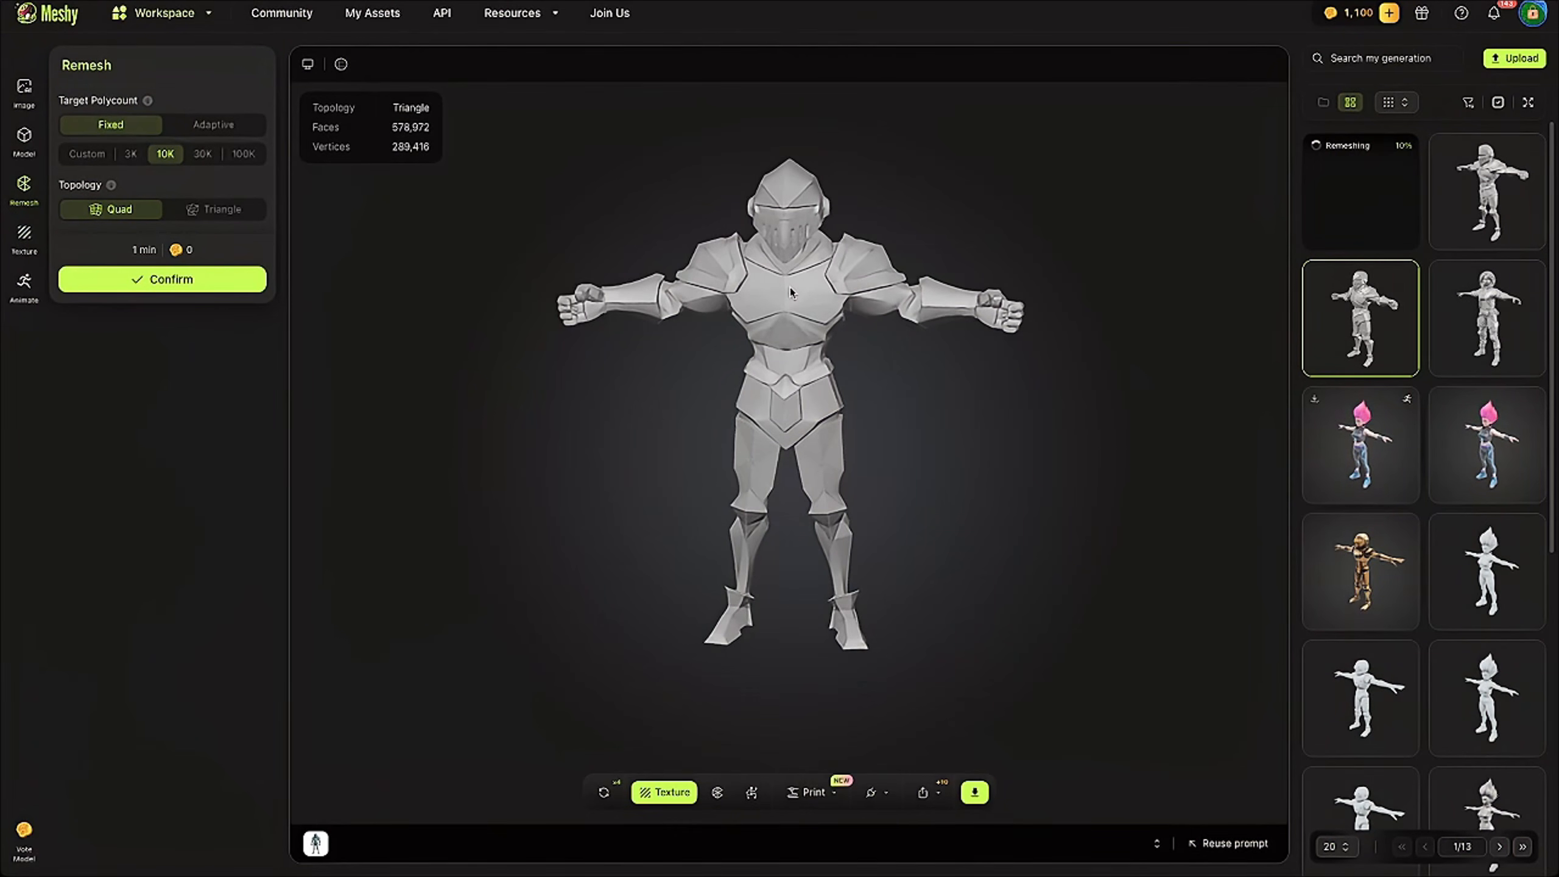
{"action": "left_click_drag", "start_coordinate": [790, 288], "coordinate": [757, 212]}
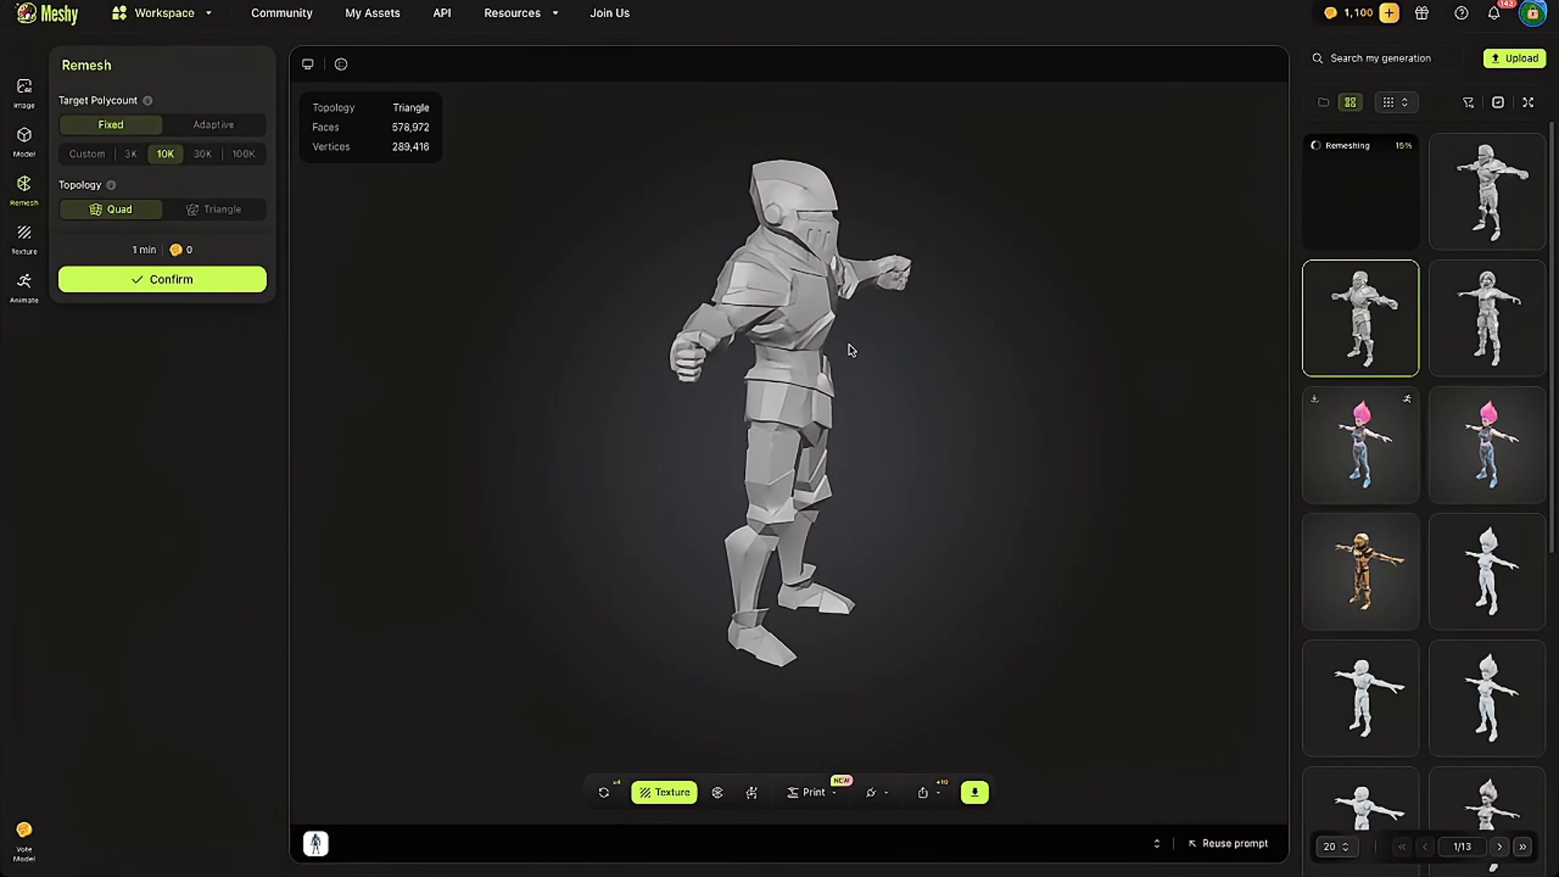
Step: Open the remeshed knight and compare it with the original high-poly knight model
{"action": "mouse_move", "coordinate": [1343, 211]}
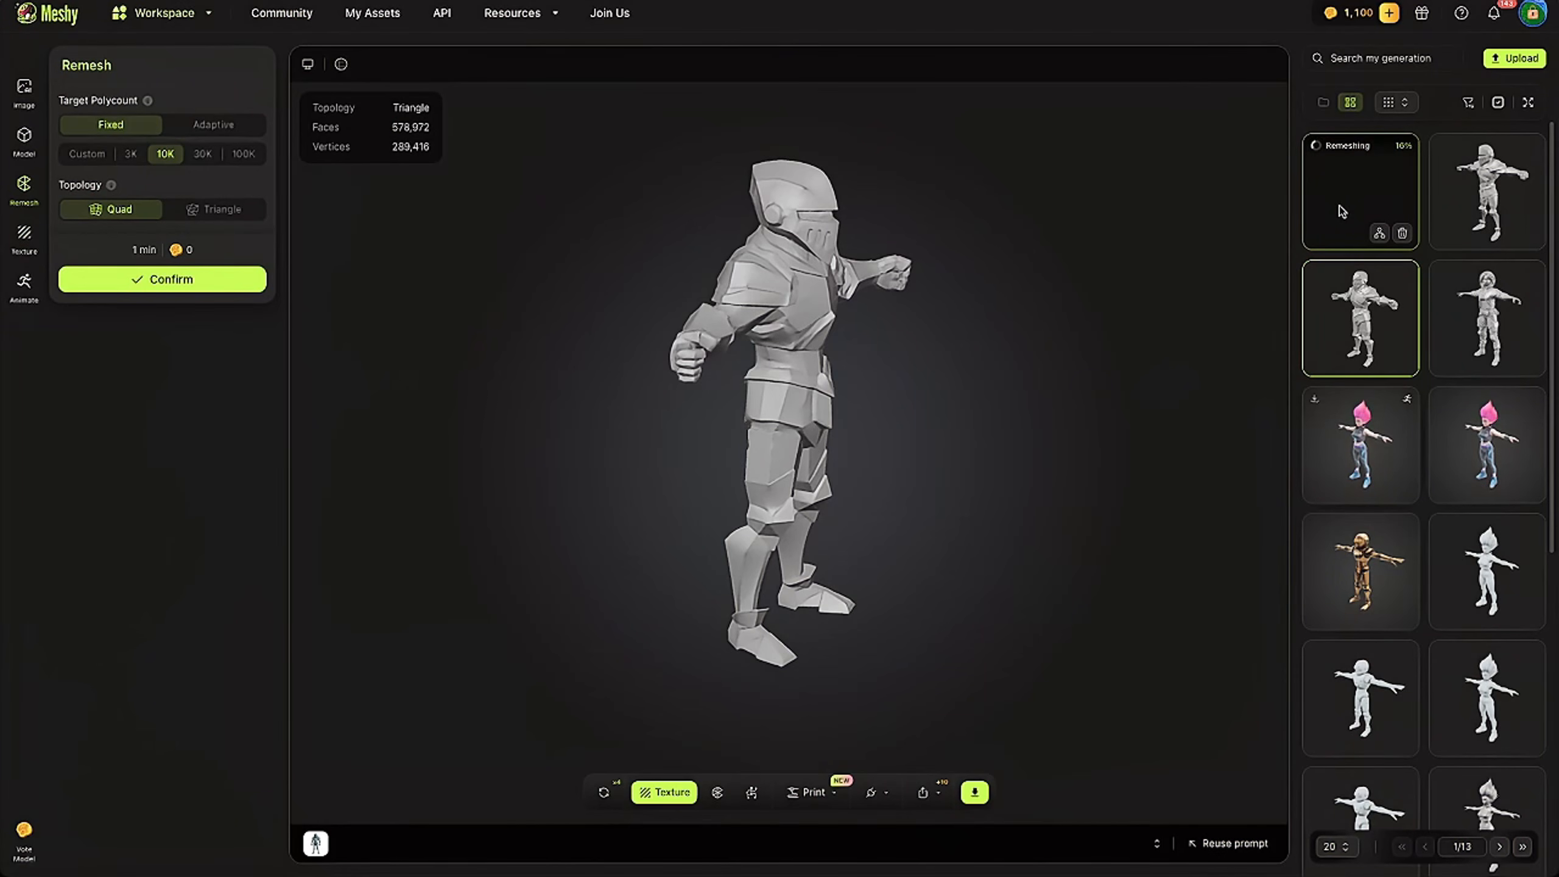
{"action": "left_click", "coordinate": [1343, 197]}
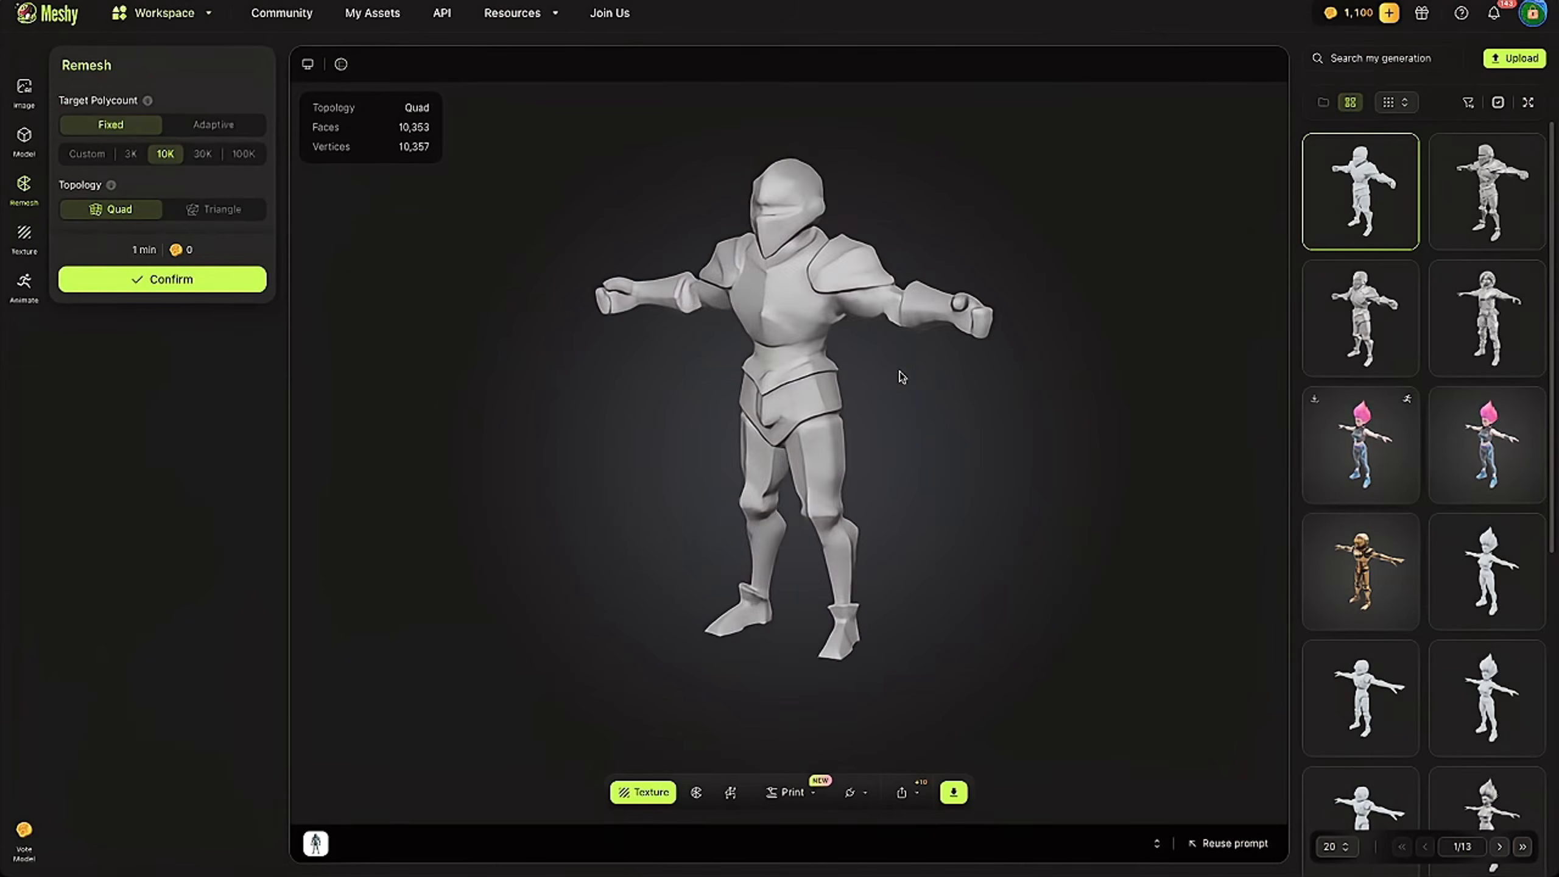
{"action": "left_click", "coordinate": [1362, 286]}
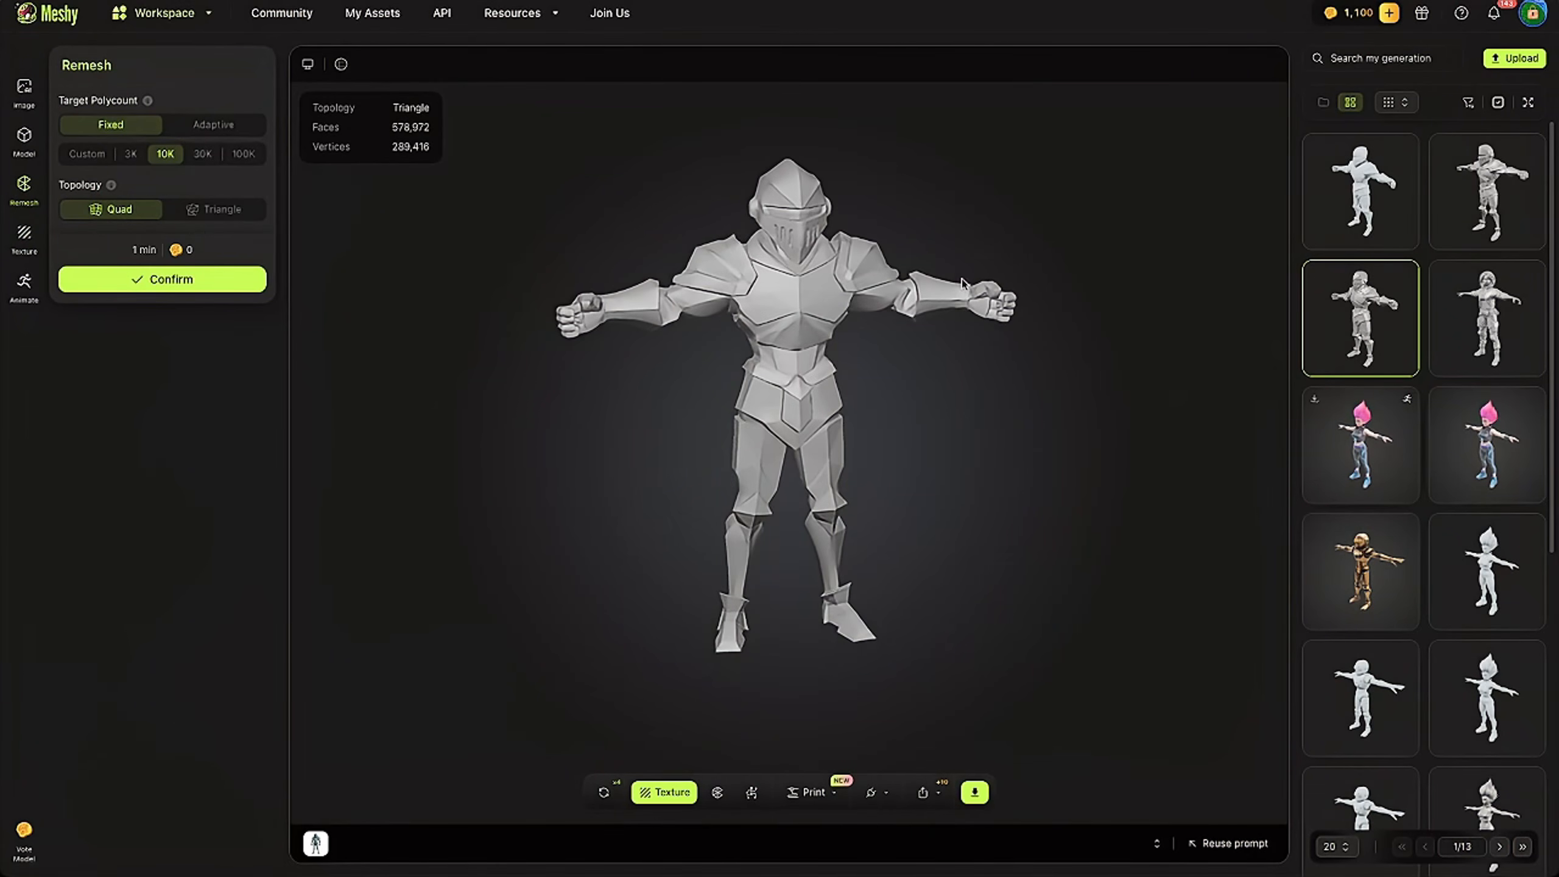
Step: Texture the remeshed knight from the knight reference image using Meshy 5 with PBR maps, and open the textured model
{"action": "left_click", "coordinate": [1350, 207]}
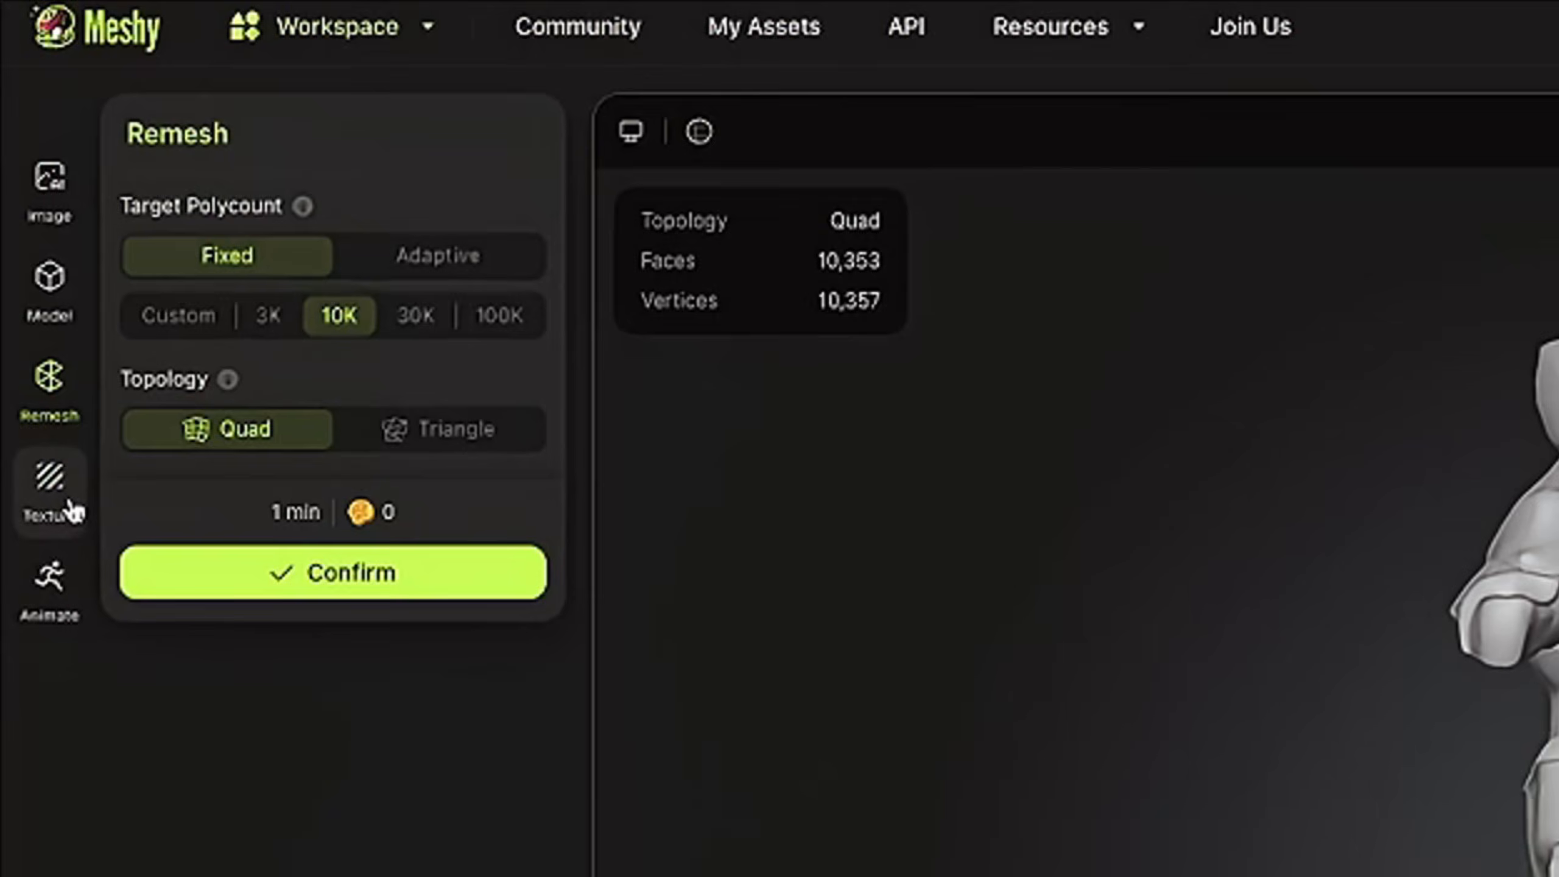
{"action": "left_click", "coordinate": [30, 244]}
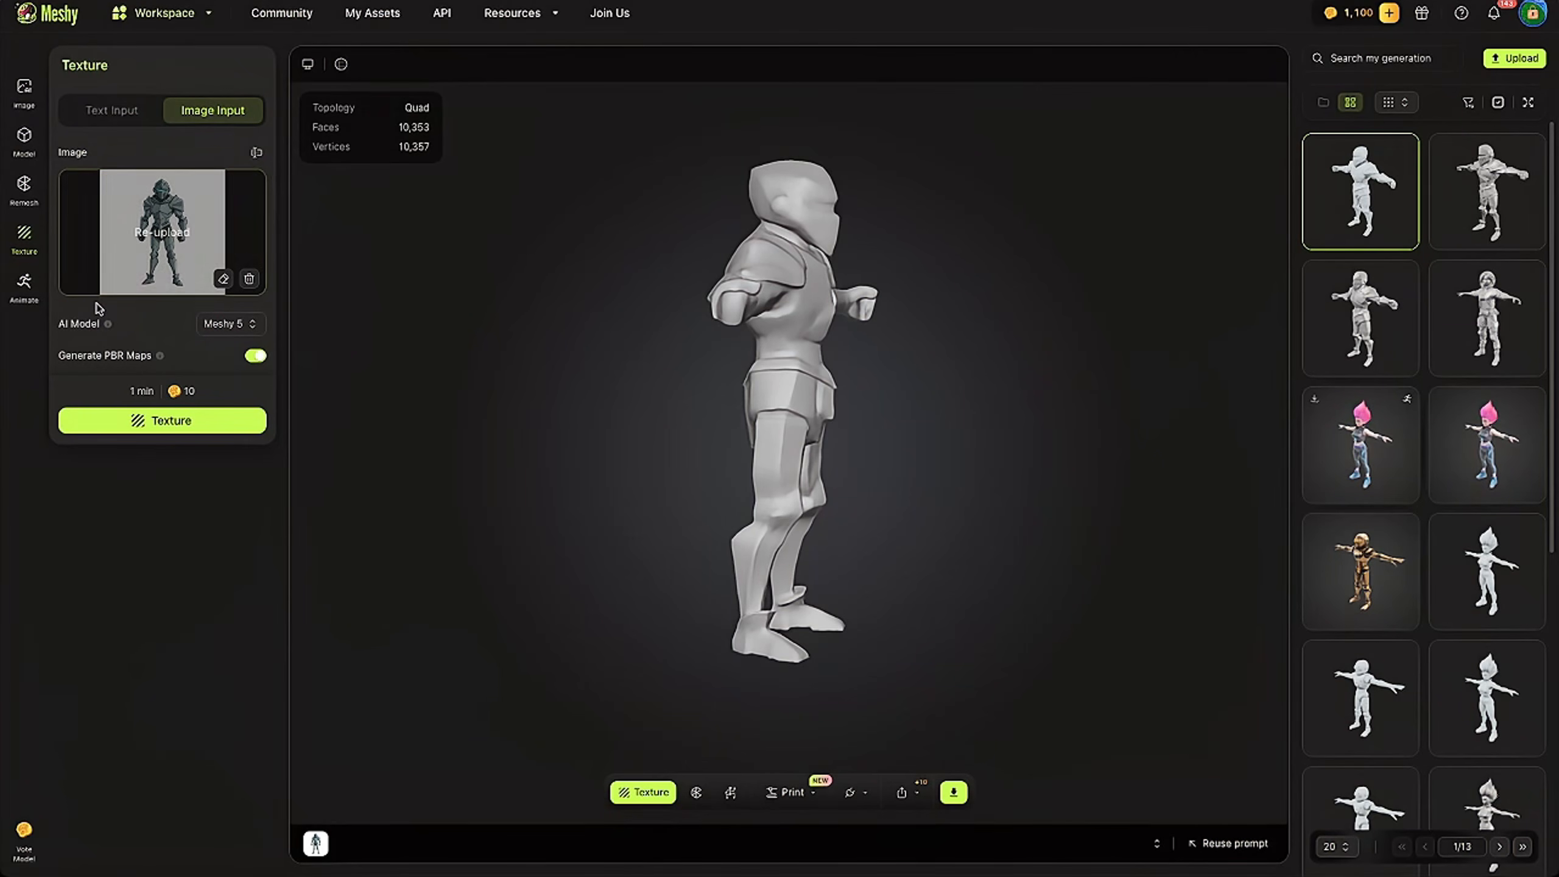
{"action": "left_click", "coordinate": [158, 428]}
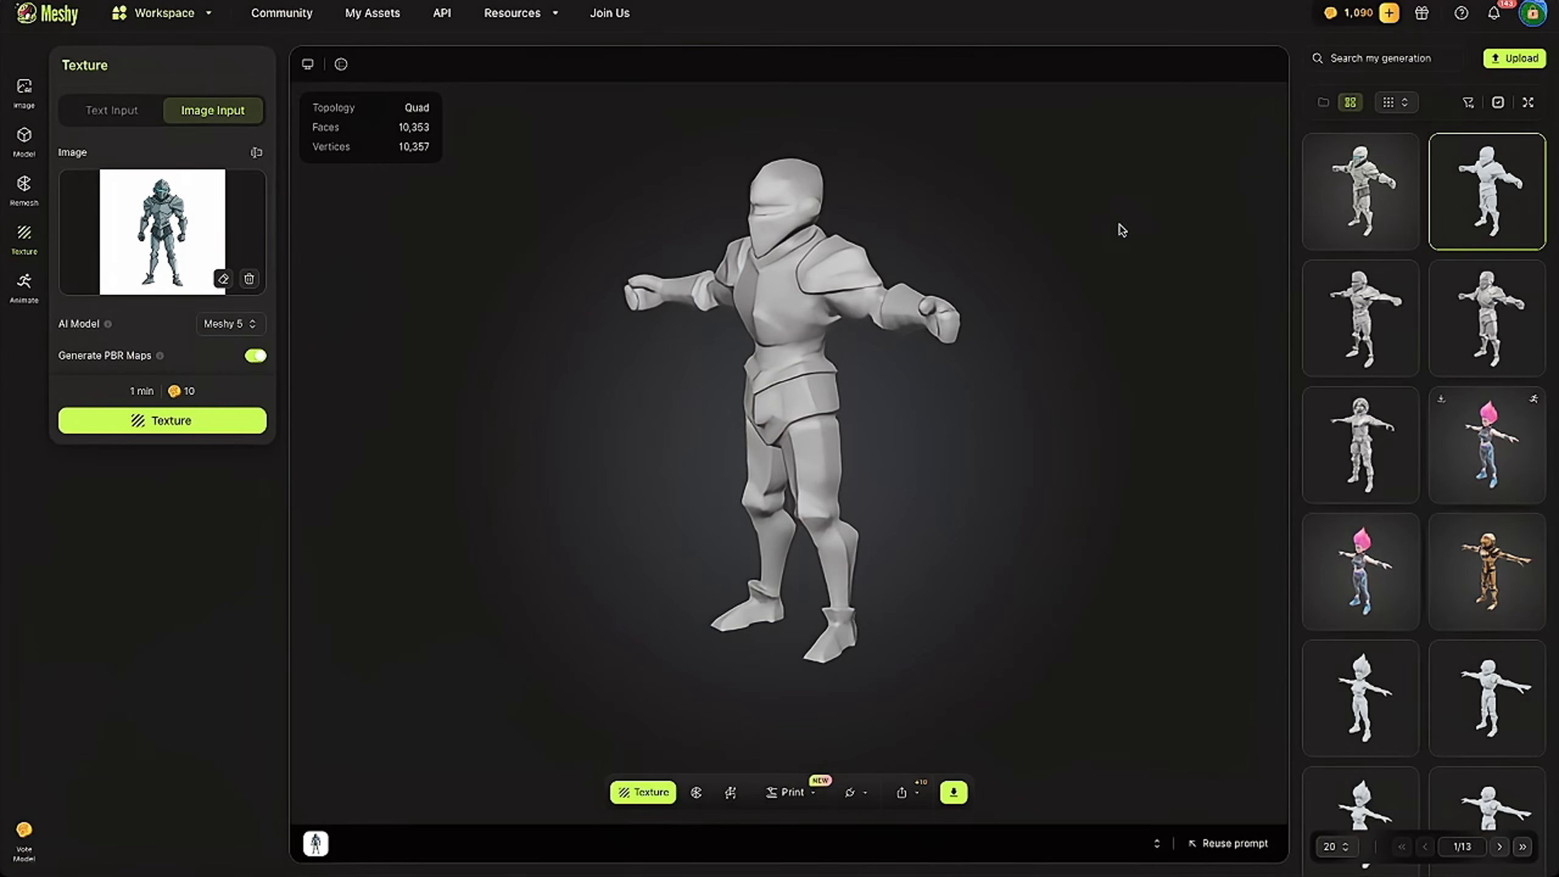
{"action": "left_click", "coordinate": [1377, 185]}
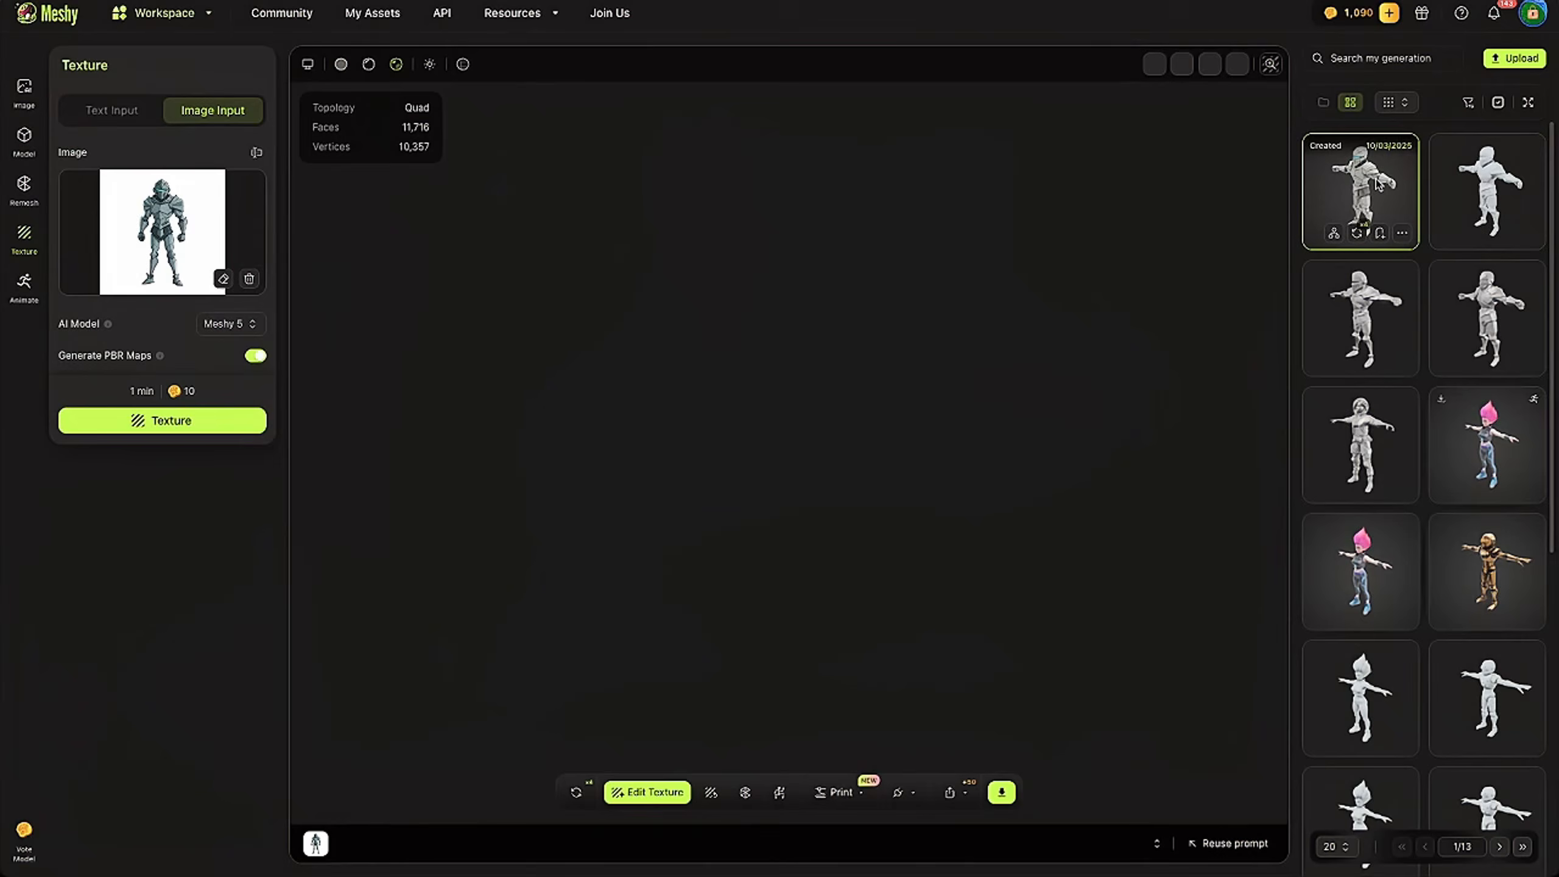
{"action": "left_click_drag", "start_coordinate": [779, 348], "coordinate": [867, 269]}
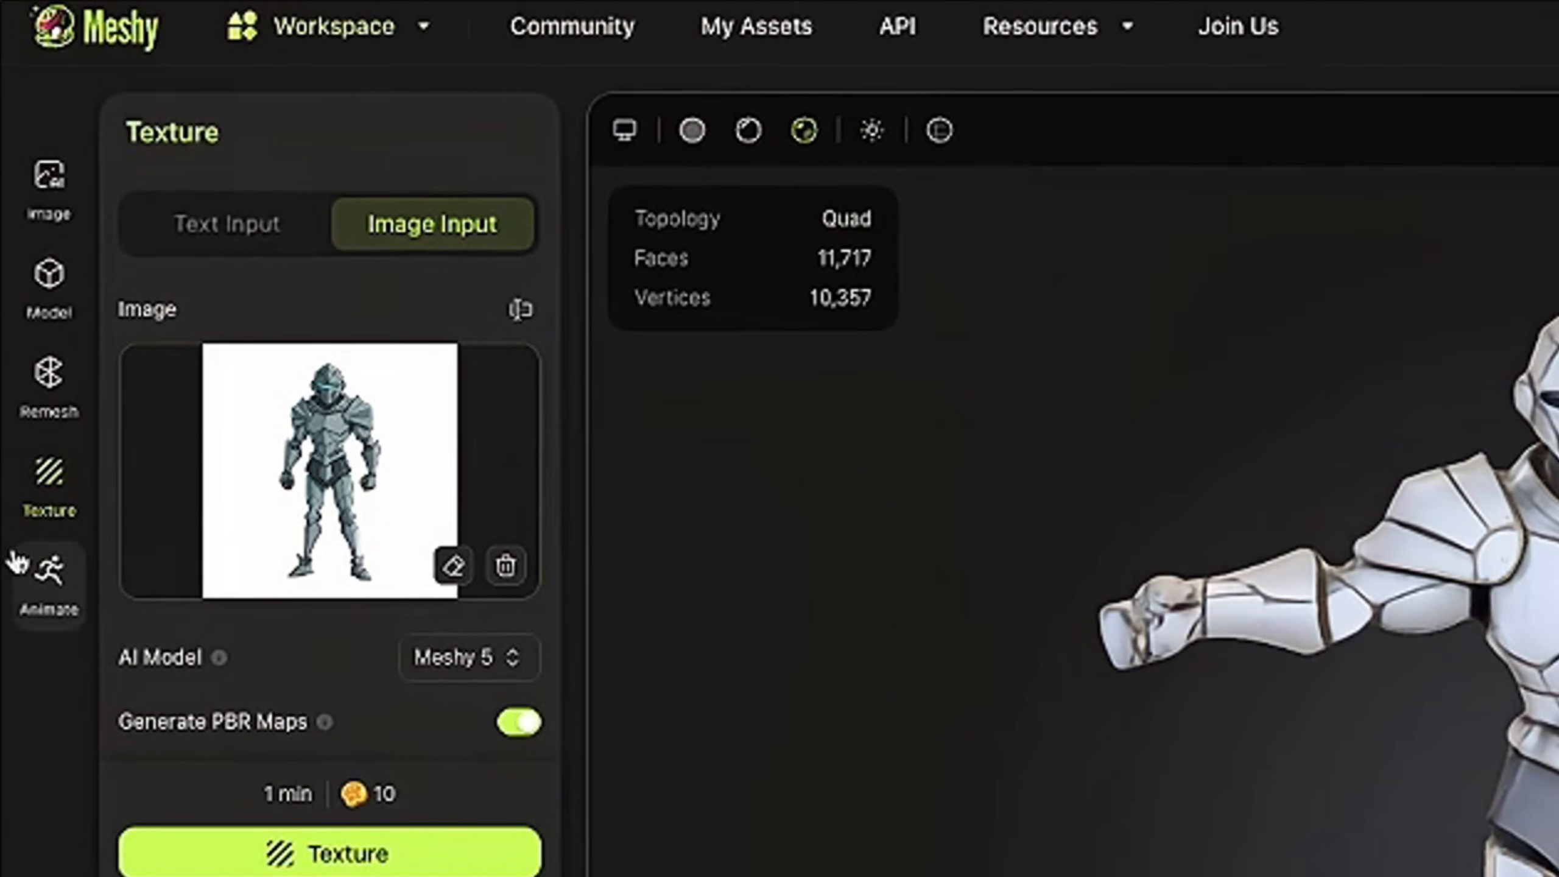
Step: Start rigging the textured knight as a Humanoid, accepting zero rotation, zero offset and a height of 1.7 m
{"action": "left_click", "coordinate": [49, 578]}
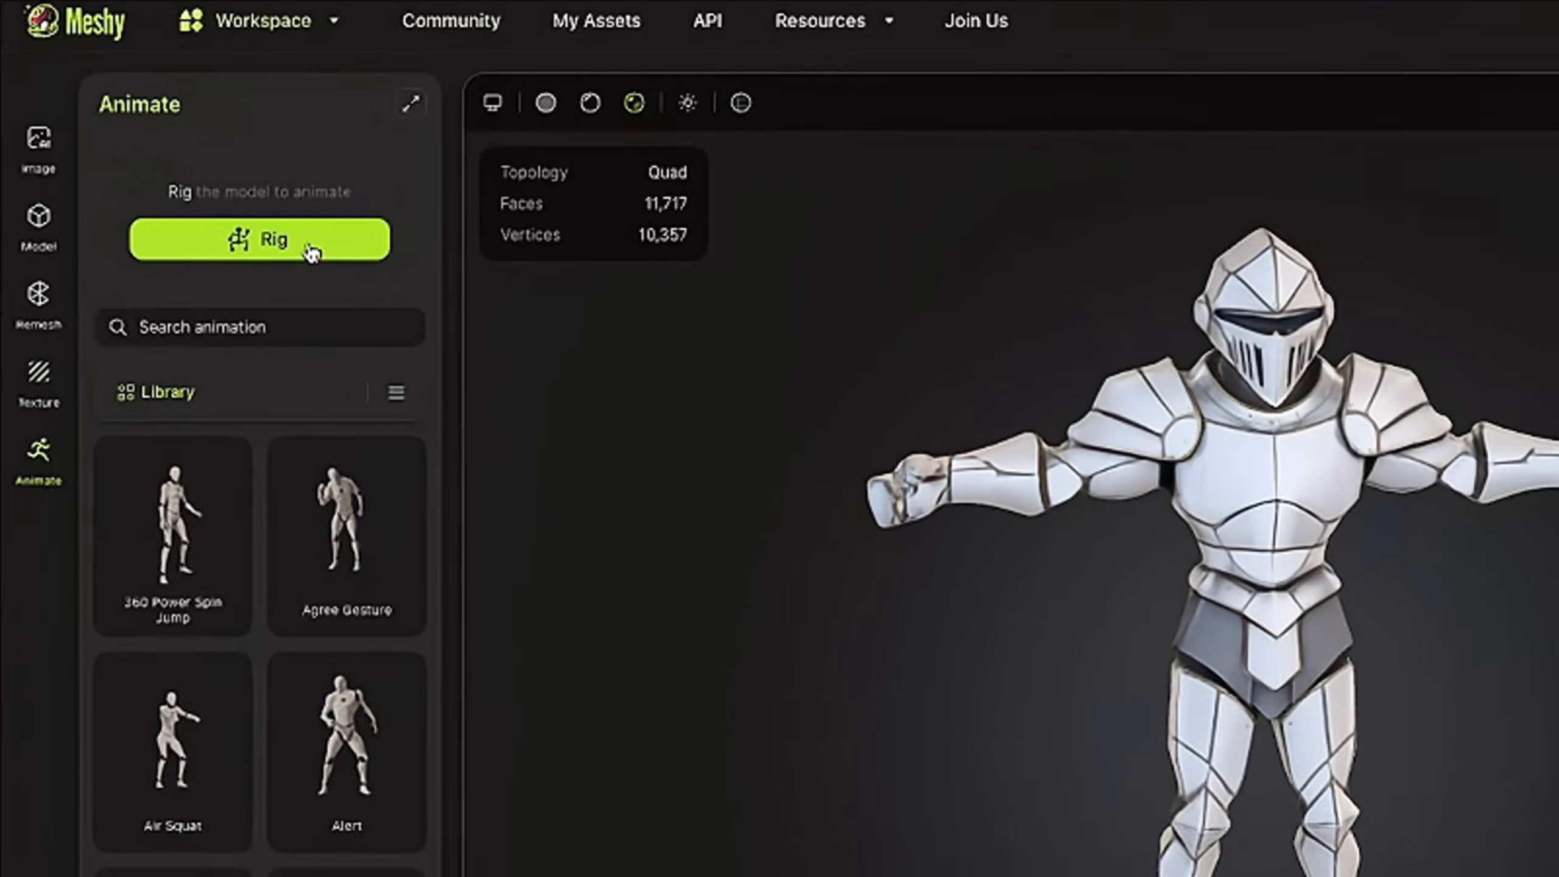
{"action": "left_click", "coordinate": [395, 319]}
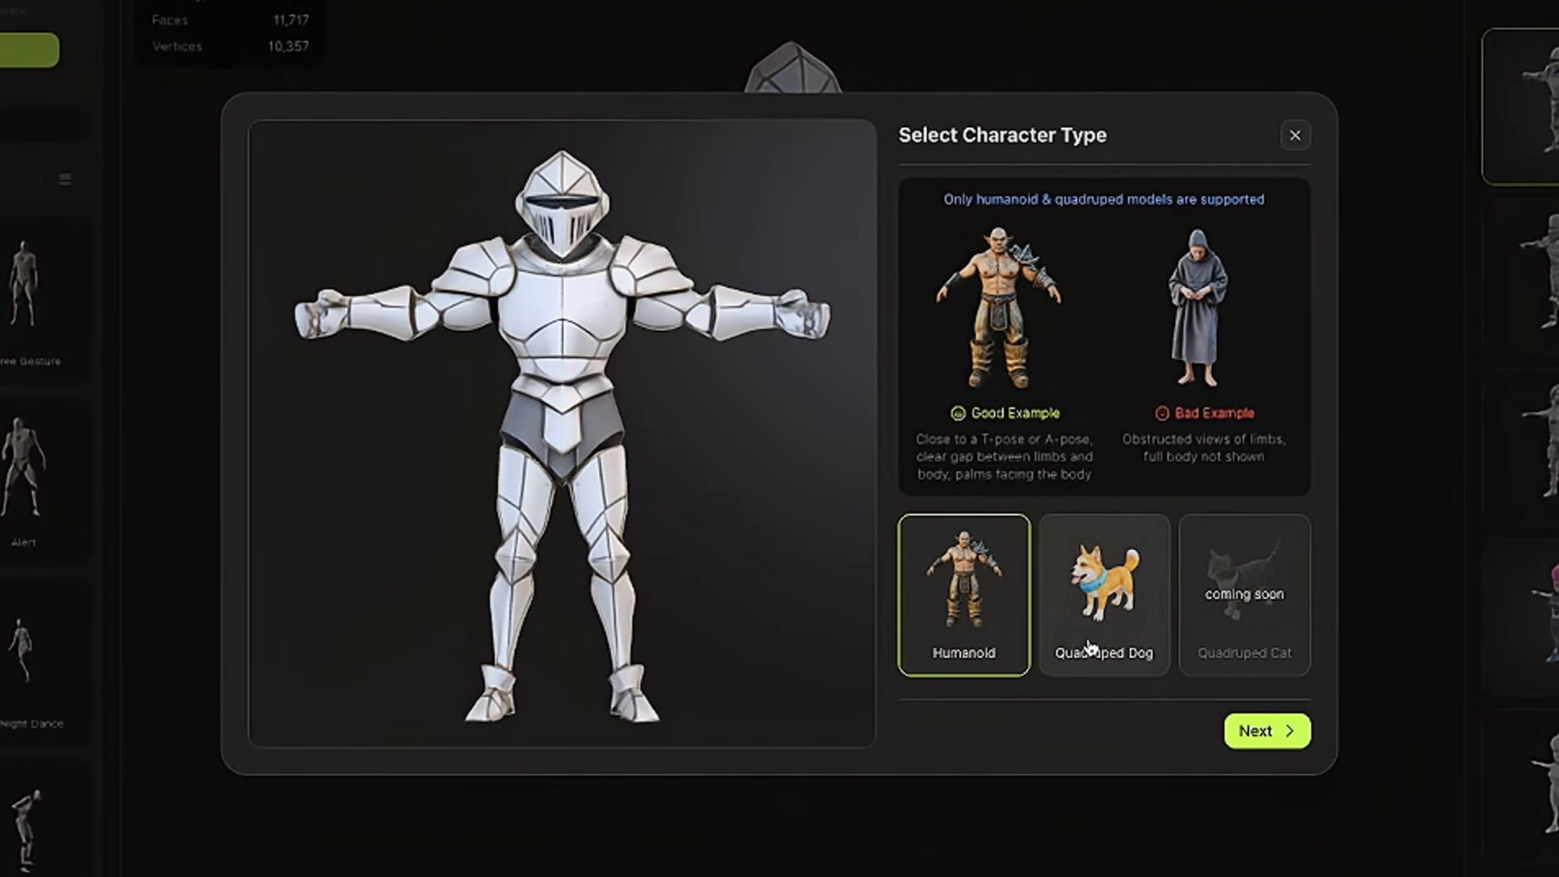
{"action": "left_click", "coordinate": [1259, 733]}
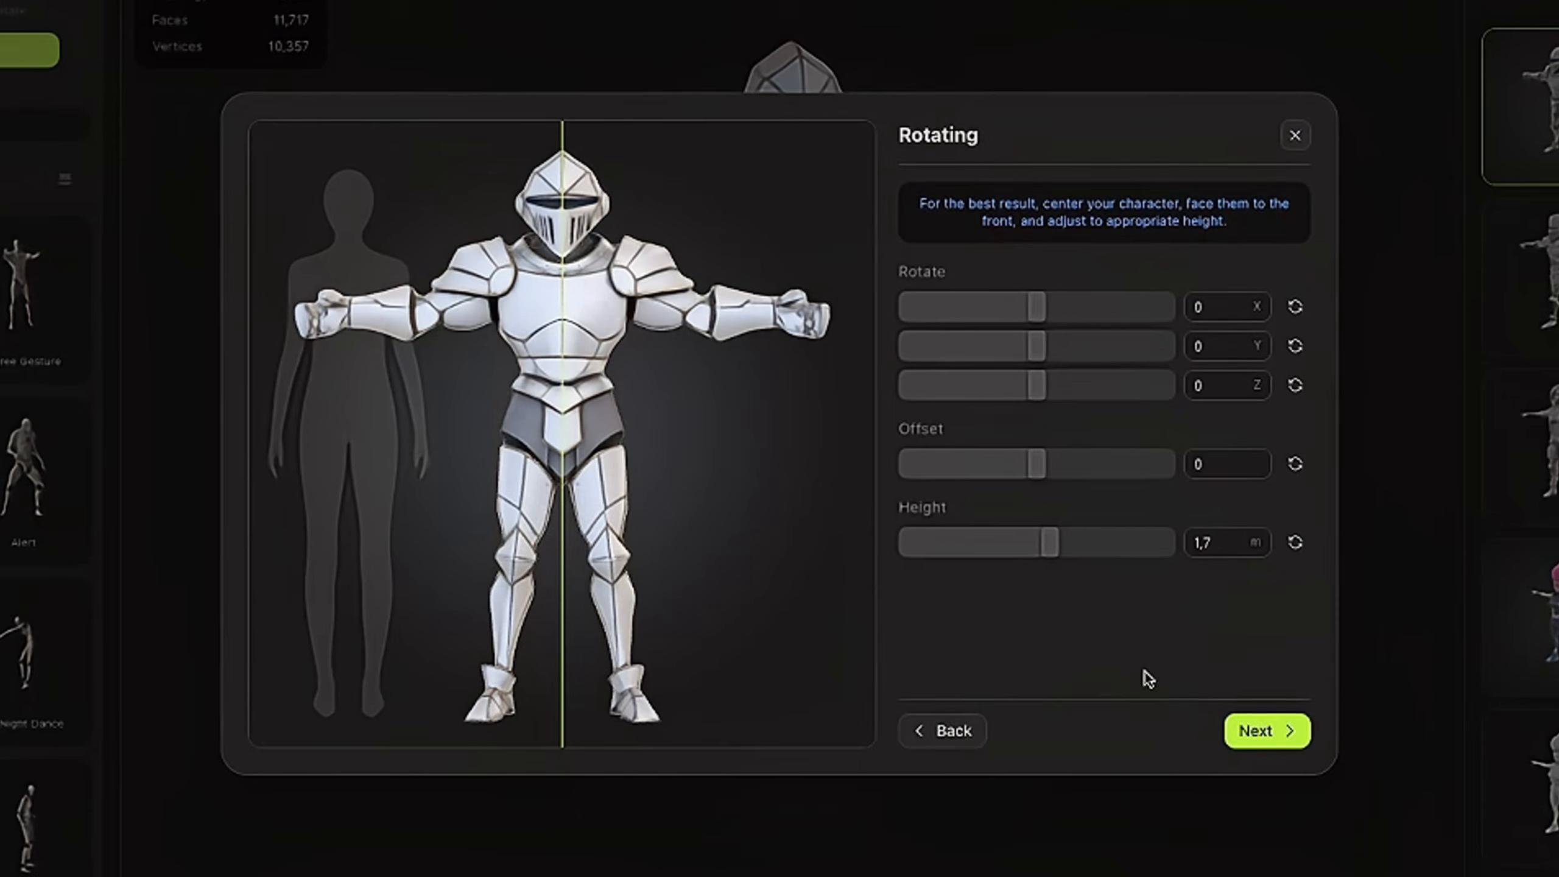
{"action": "left_click", "coordinate": [1269, 732]}
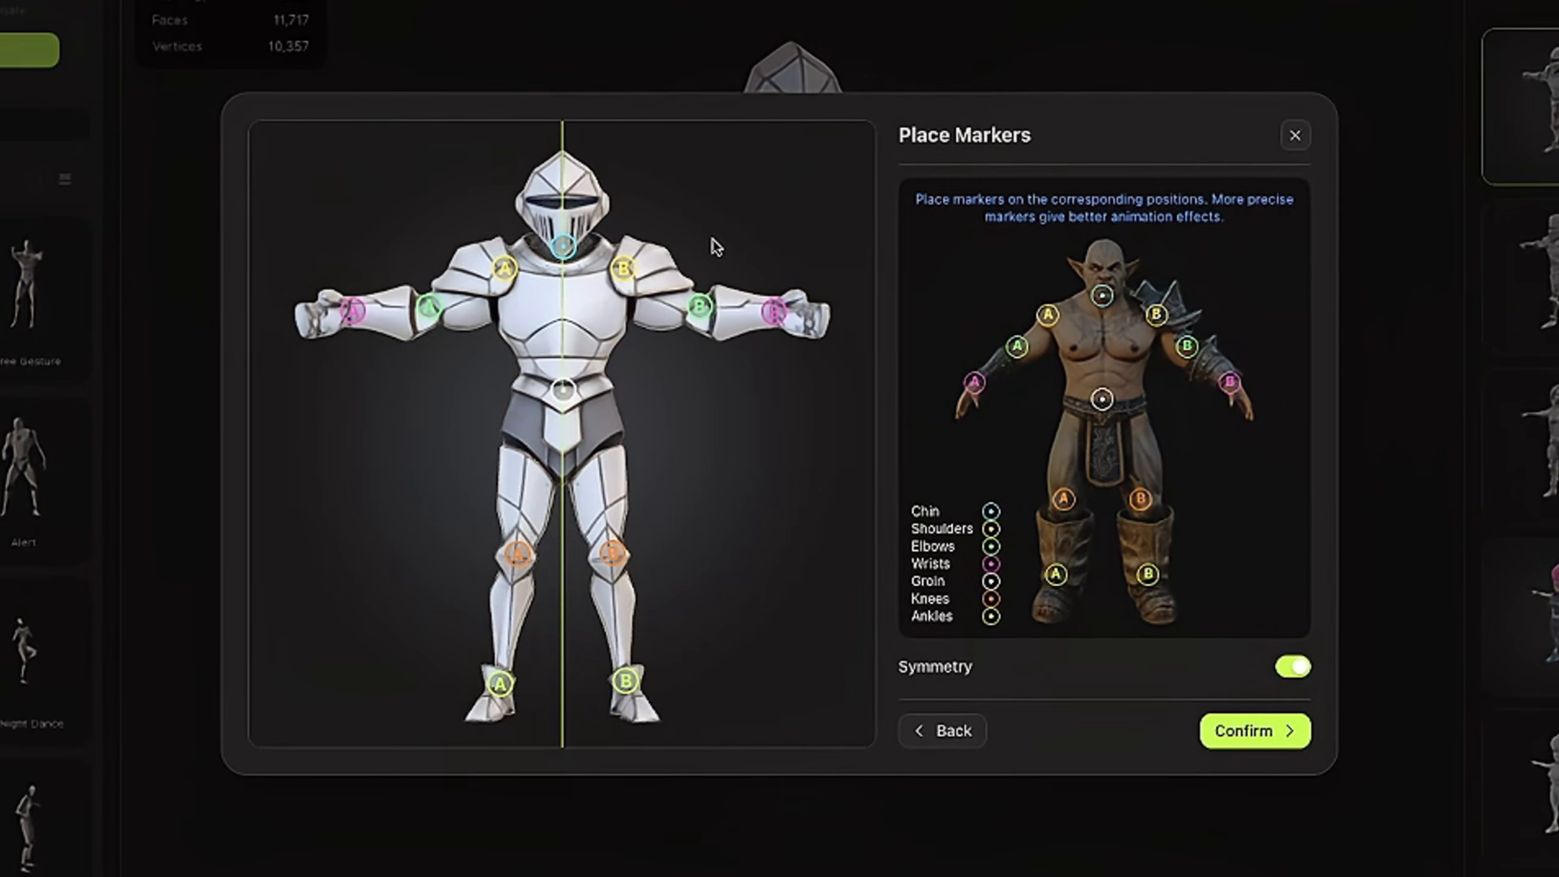
Step: Adjust the shoulder, elbow, wrist, knee and ankle markers symmetrically to the knight's joints and confirm the rig
{"action": "mouse_move", "coordinate": [628, 272]}
{"action": "left_mouse_down"}
{"action": "mouse_move", "coordinate": [714, 332]}
{"action": "mouse_move", "coordinate": [799, 326]}
{"action": "left_mouse_up"}
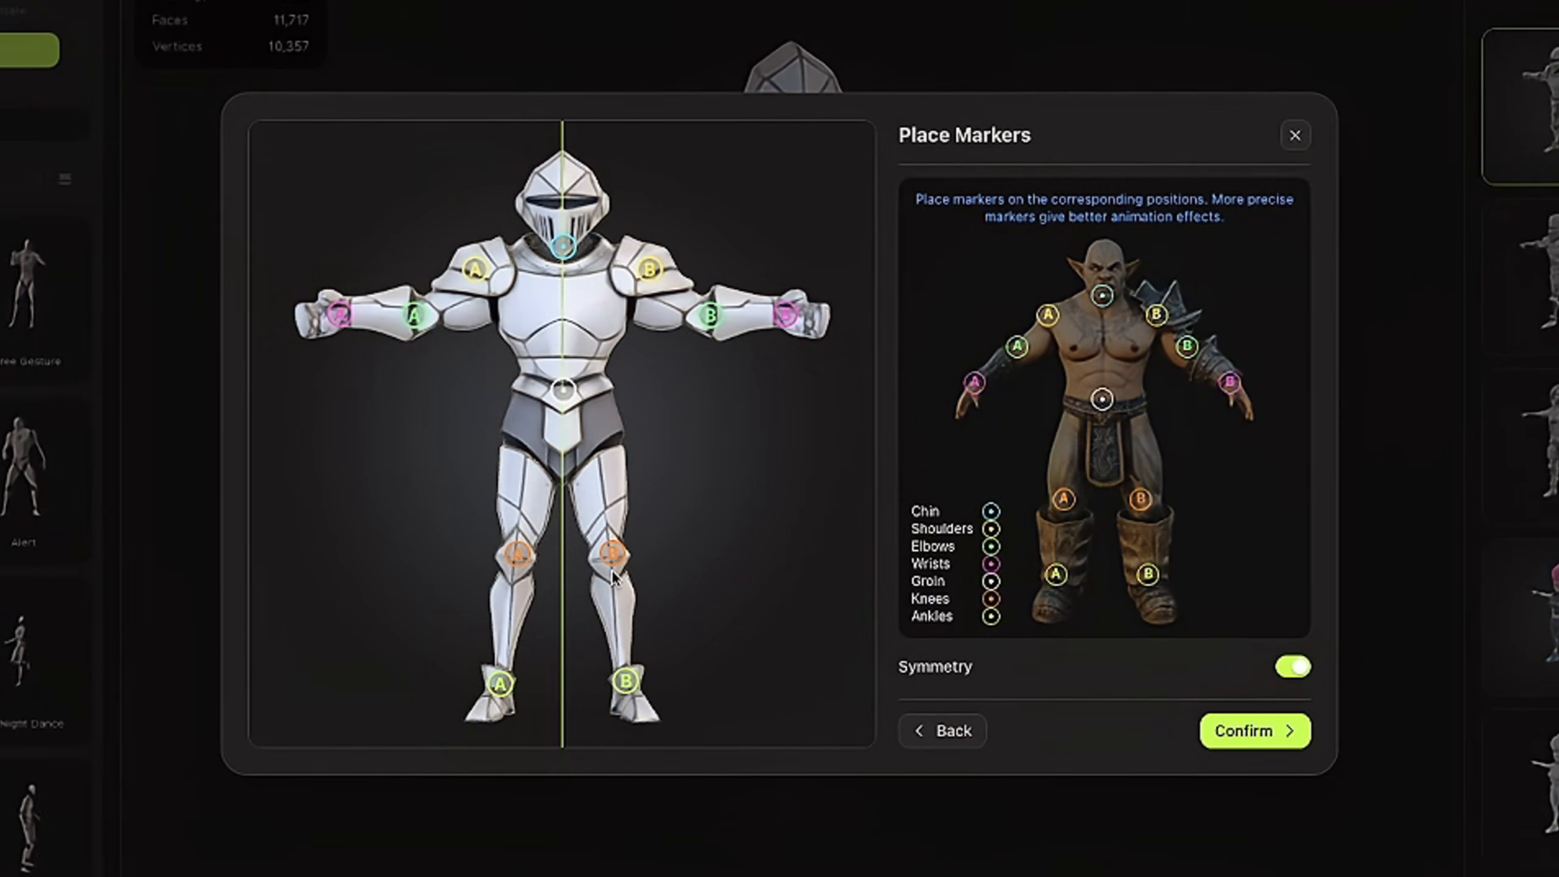
{"action": "left_click_drag", "start_coordinate": [613, 556], "coordinate": [611, 559]}
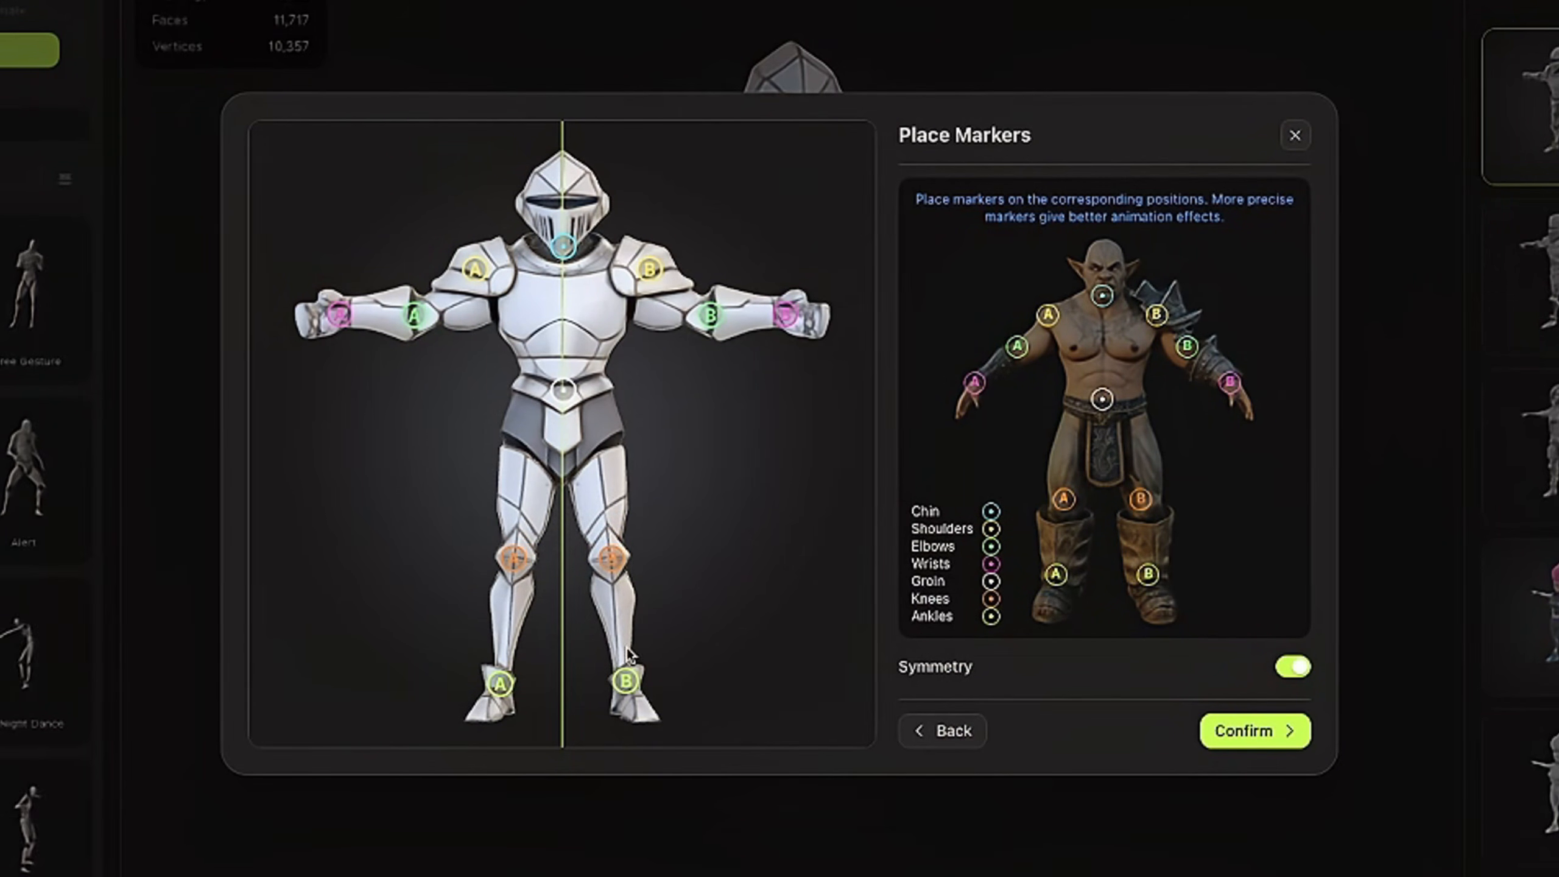
{"action": "left_click_drag", "start_coordinate": [623, 684], "coordinate": [626, 686]}
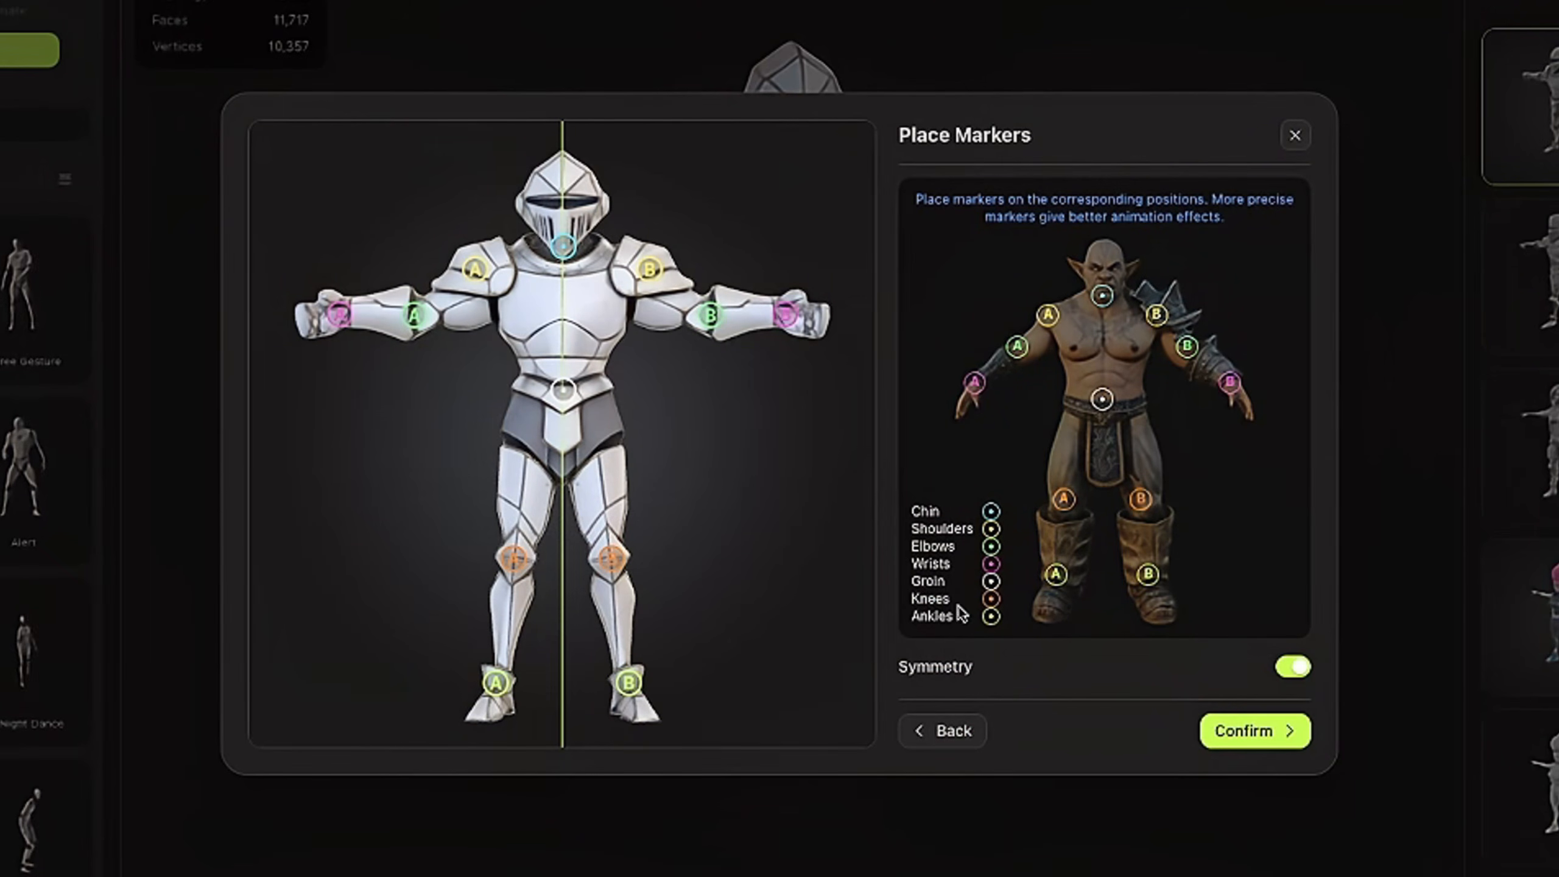
{"action": "left_click", "coordinate": [1234, 734]}
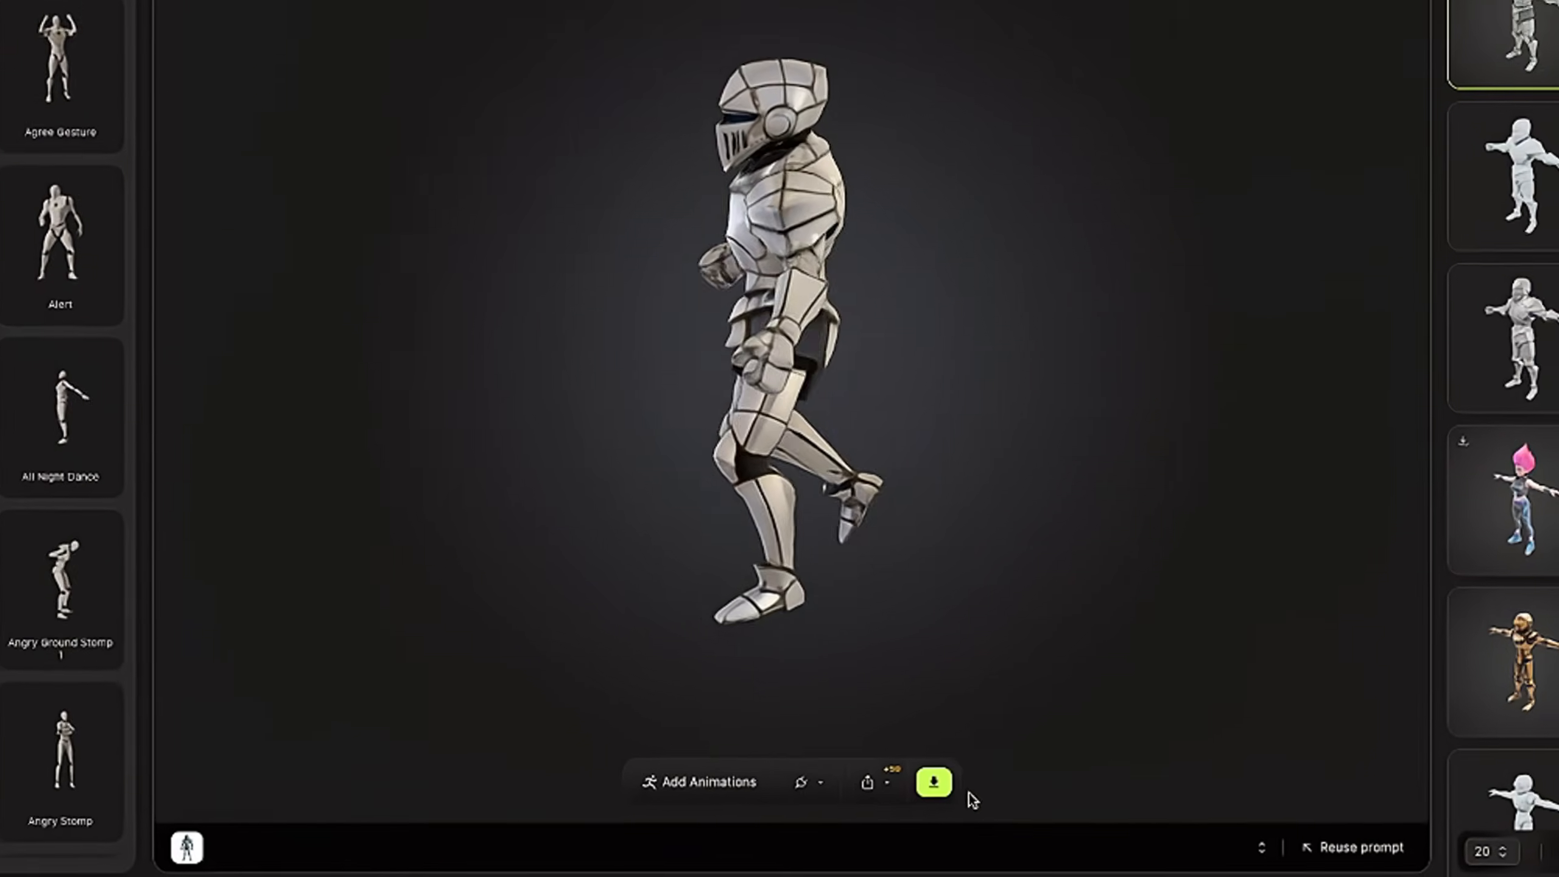
Step: Download the knight as an fbx file with Rigged Character enabled and Animation disabled
{"action": "left_click", "coordinate": [979, 779]}
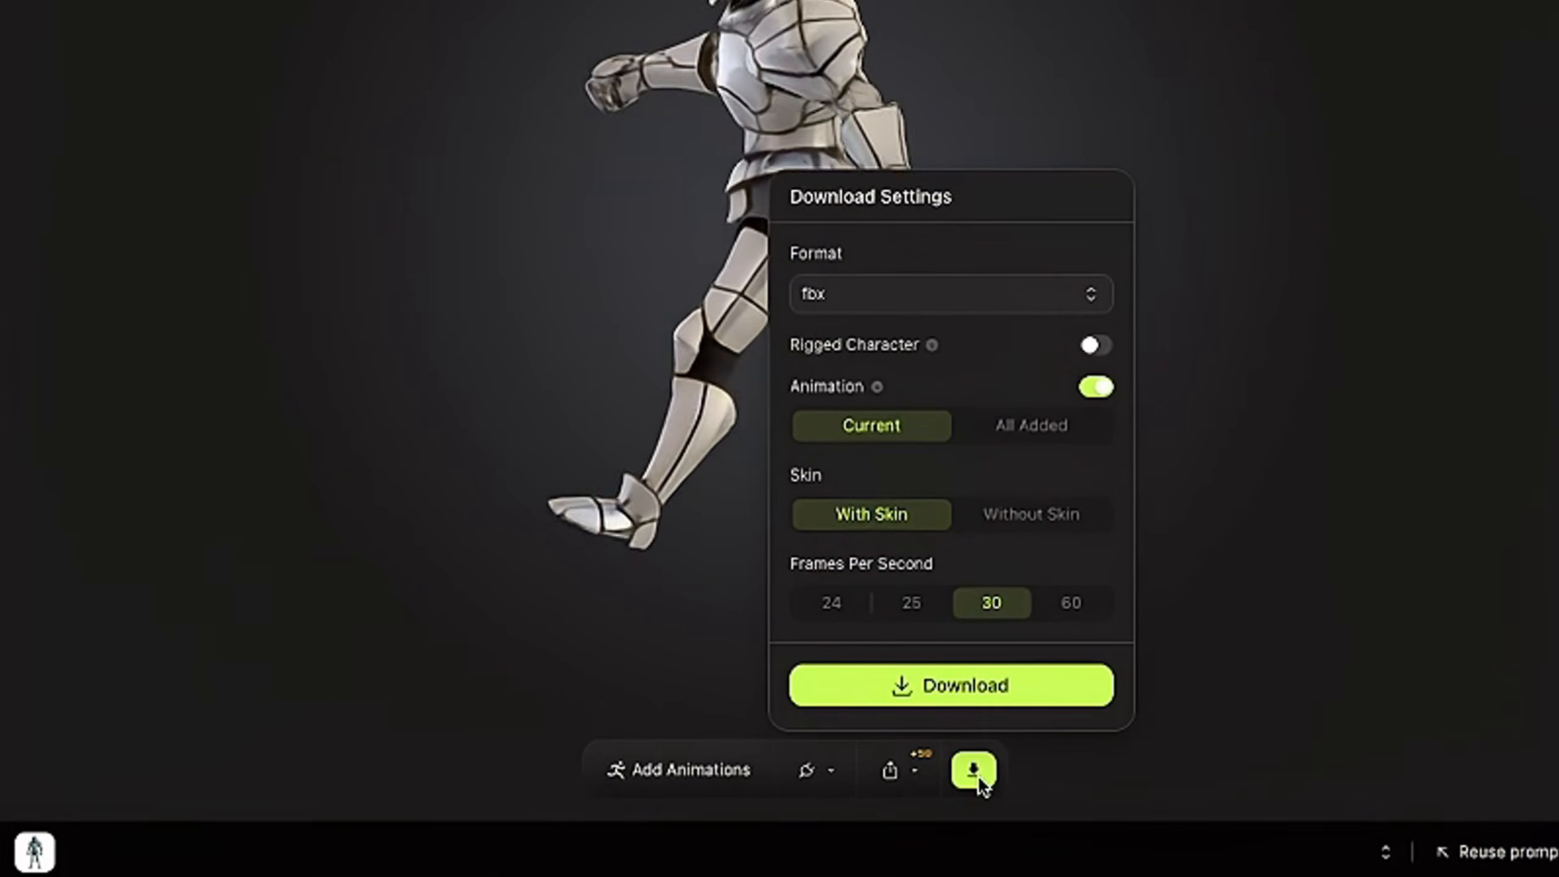
{"action": "left_click", "coordinate": [1096, 346]}
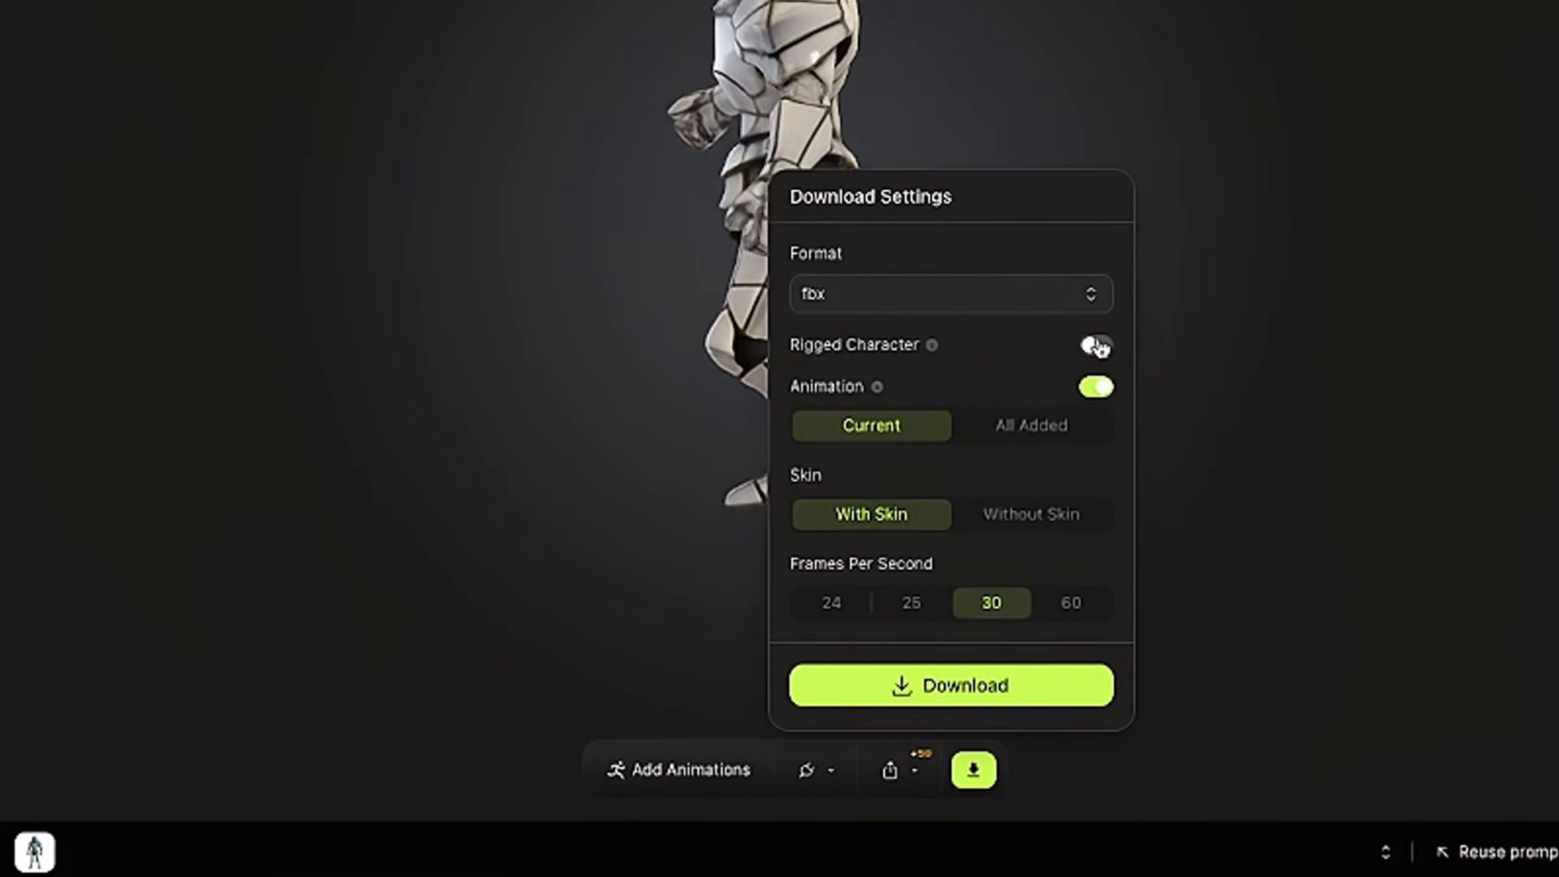
{"action": "left_click", "coordinate": [1093, 386]}
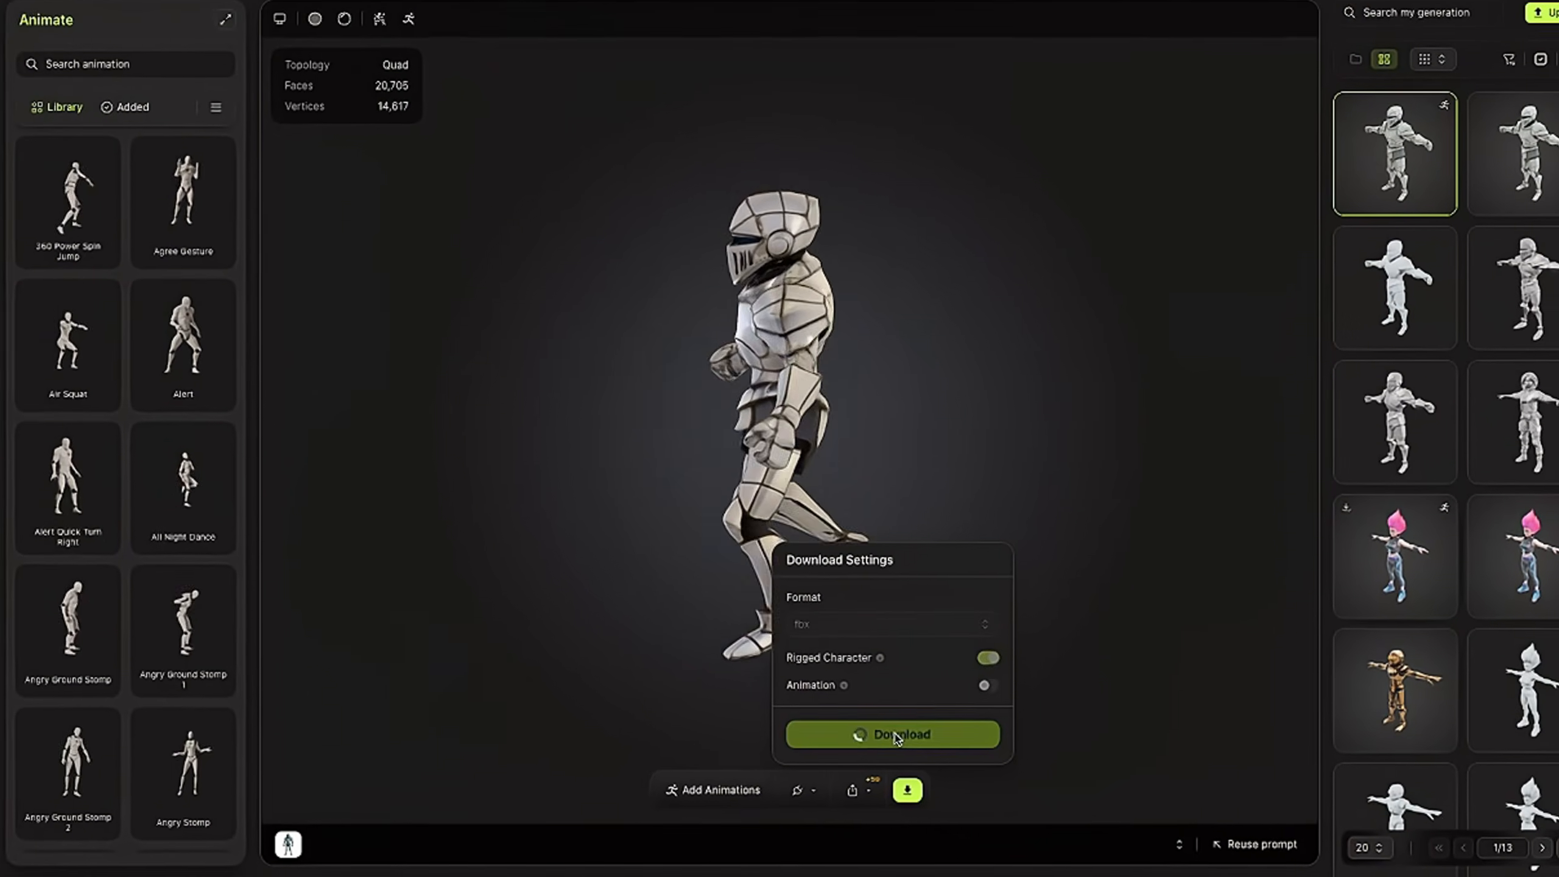
{"action": "left_click", "coordinate": [892, 741]}
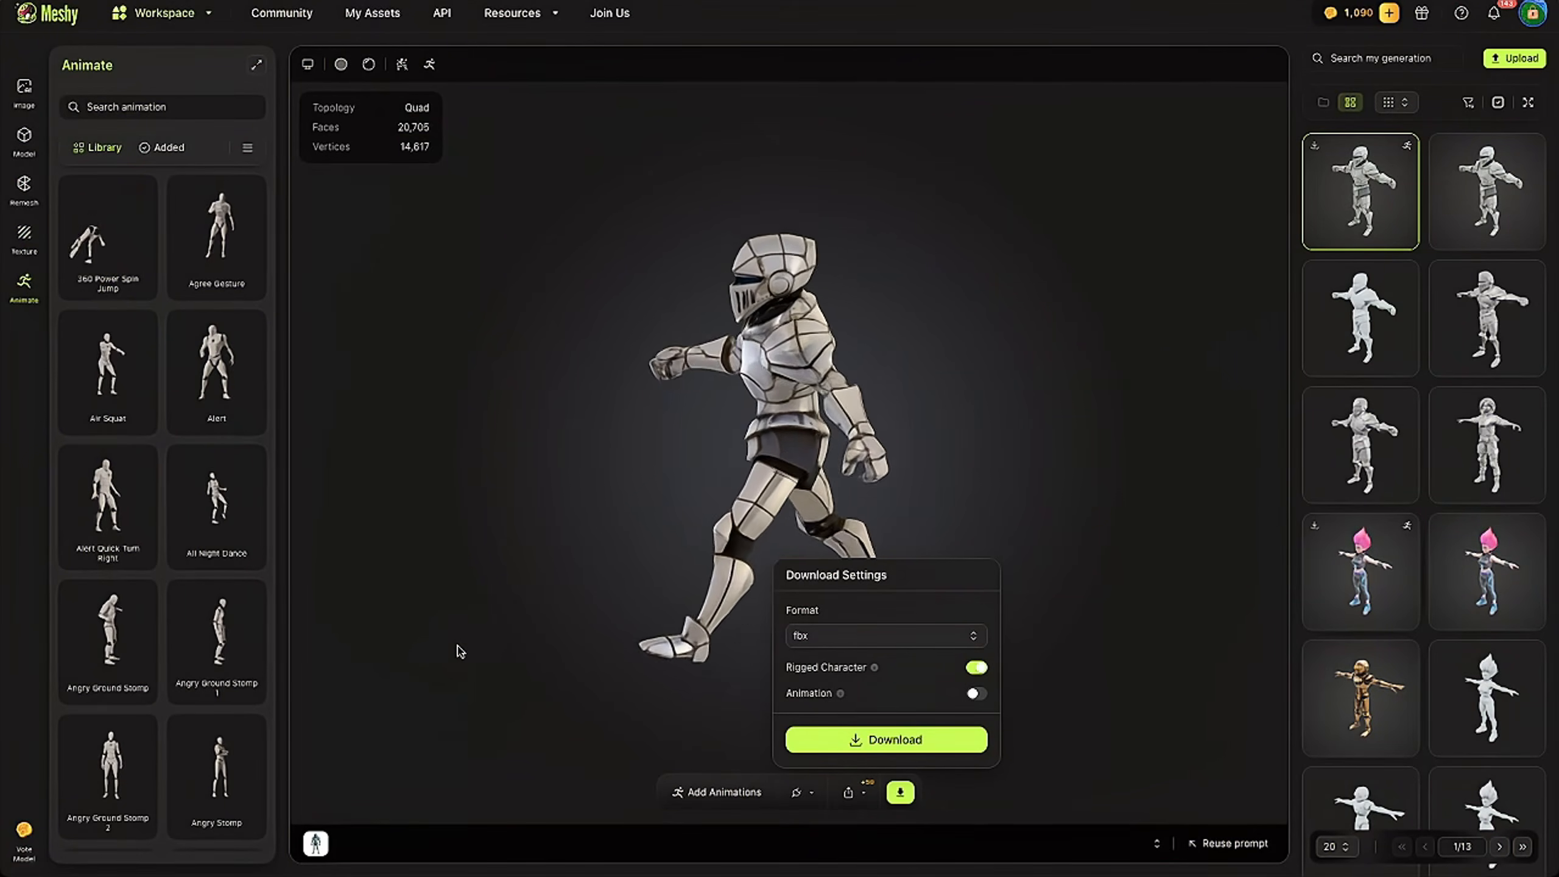
{"action": "left_click", "coordinate": [482, 637]}
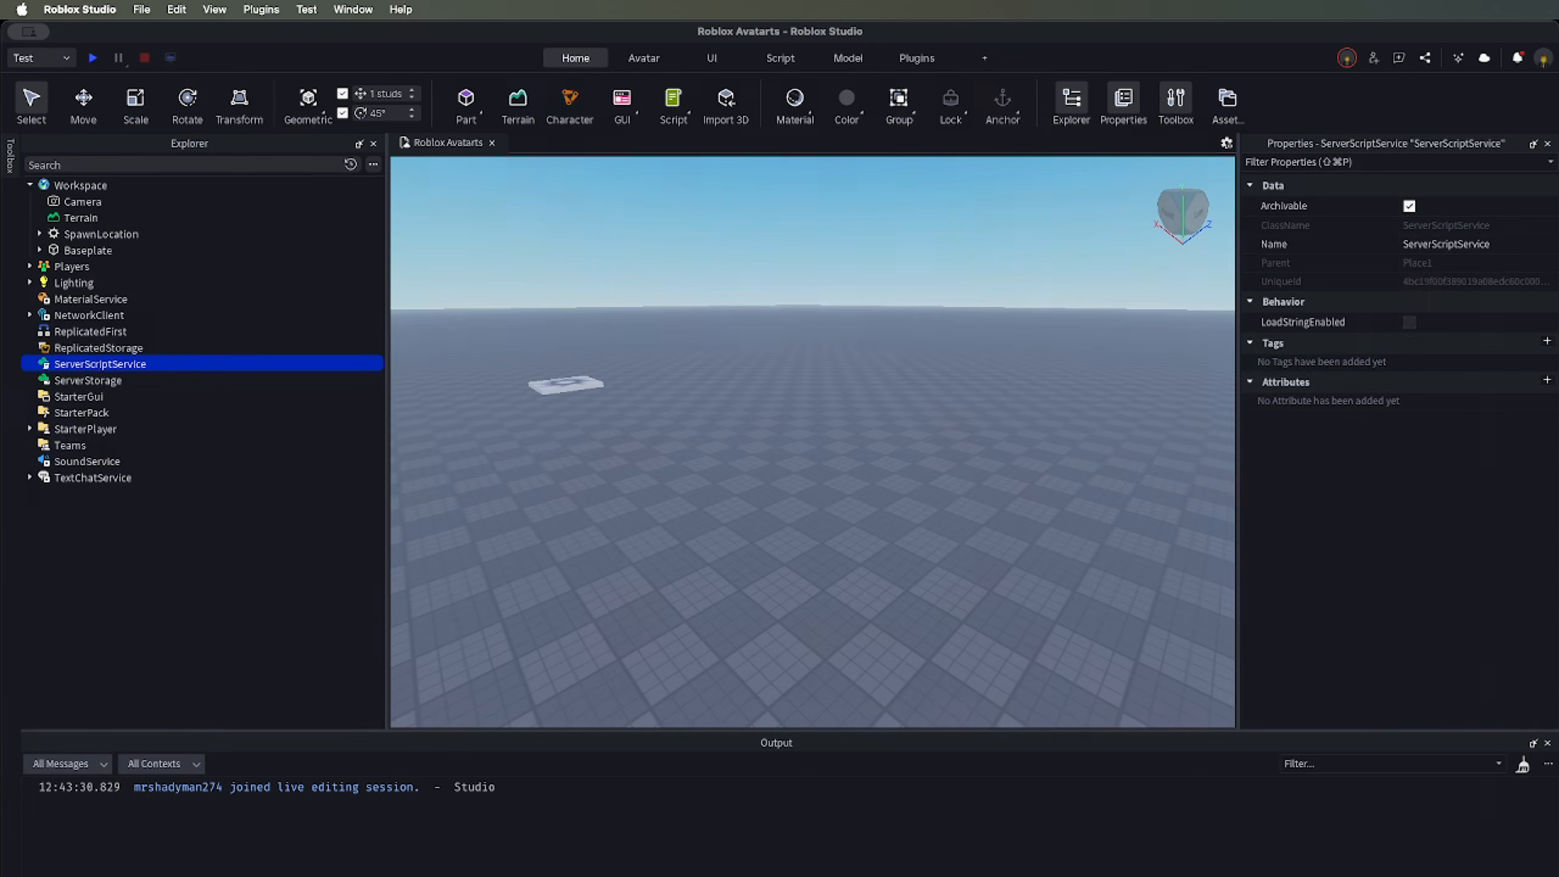
Step: Switch to Roblox Studio and load Character_output (1).fbx from the Downloads folder for 3D import
{"action": "right_click_drag", "start_coordinate": [684, 470], "coordinate": [684, 470]}
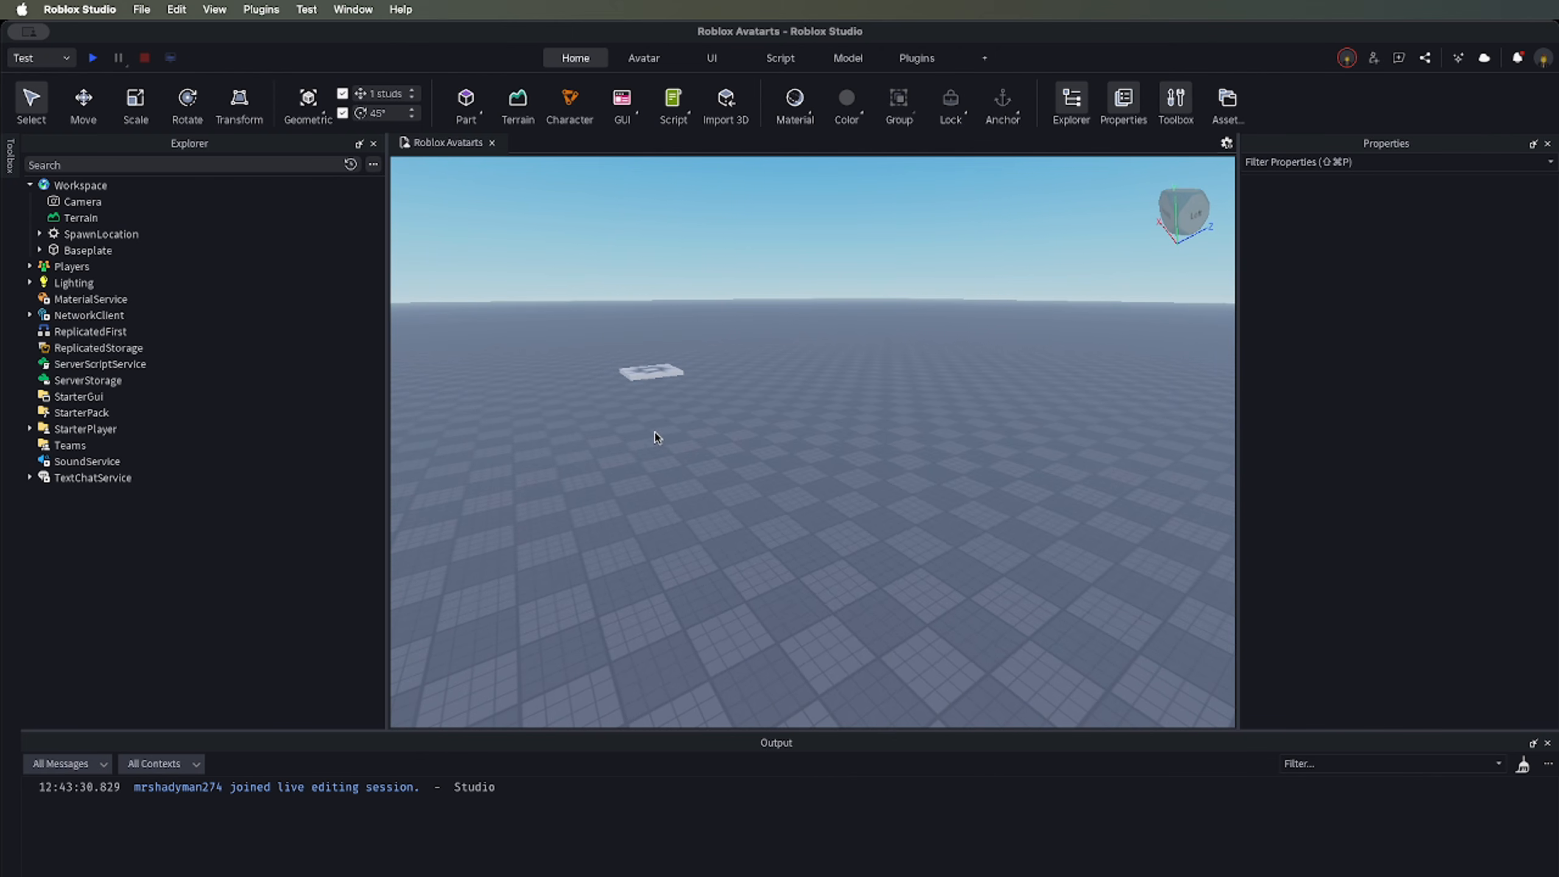
{"action": "left_click", "coordinate": [645, 61]}
{"action": "left_click", "coordinate": [596, 64]}
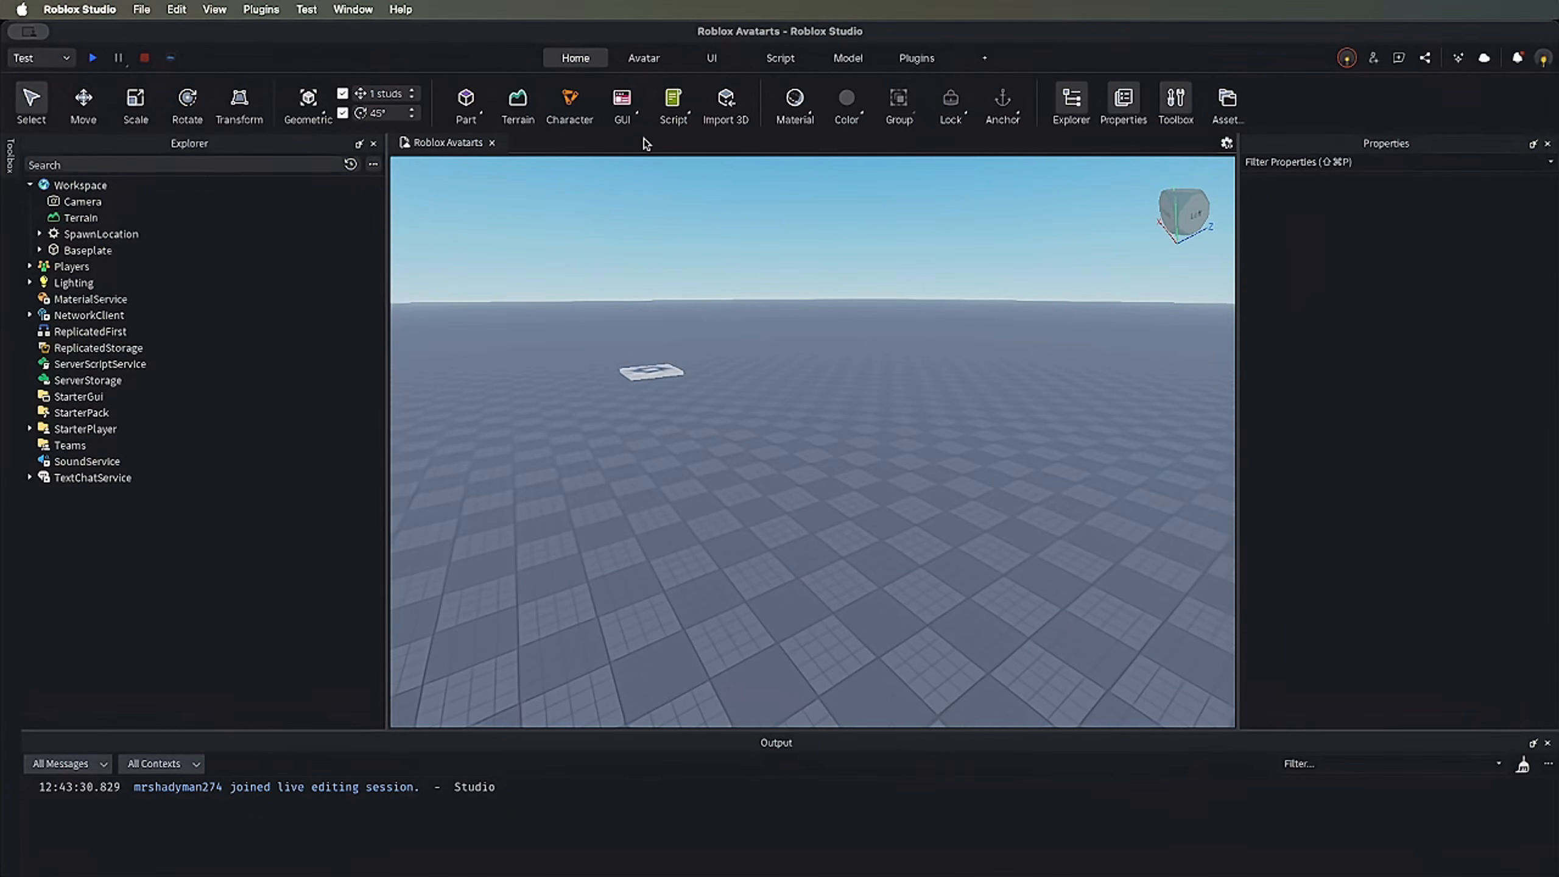
{"action": "left_click", "coordinate": [730, 106]}
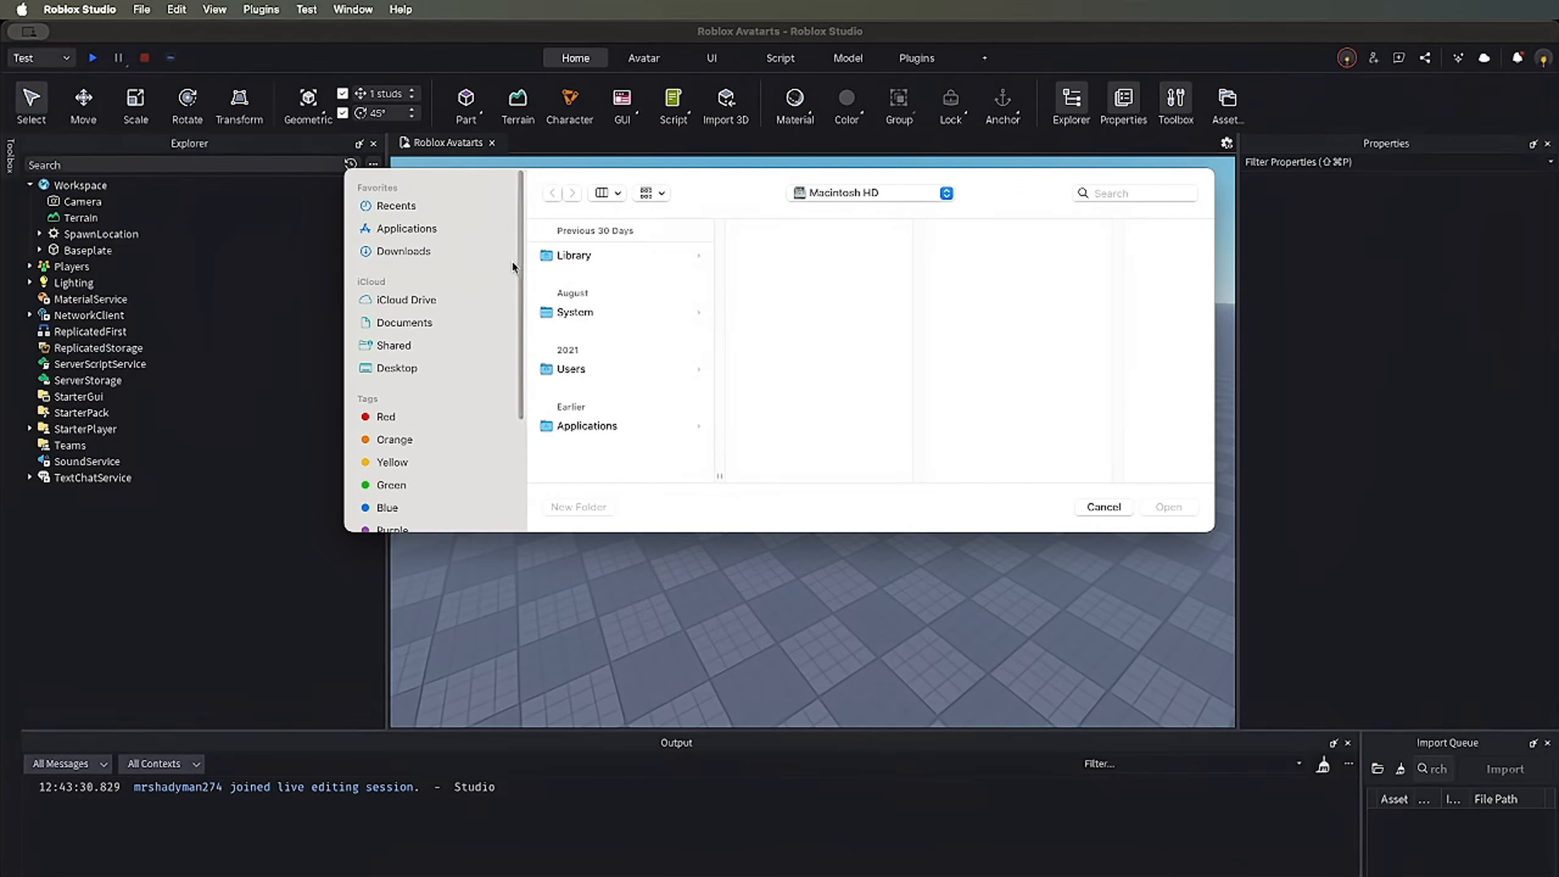
{"action": "left_click", "coordinate": [424, 252]}
{"action": "double_click", "coordinate": [617, 254]}
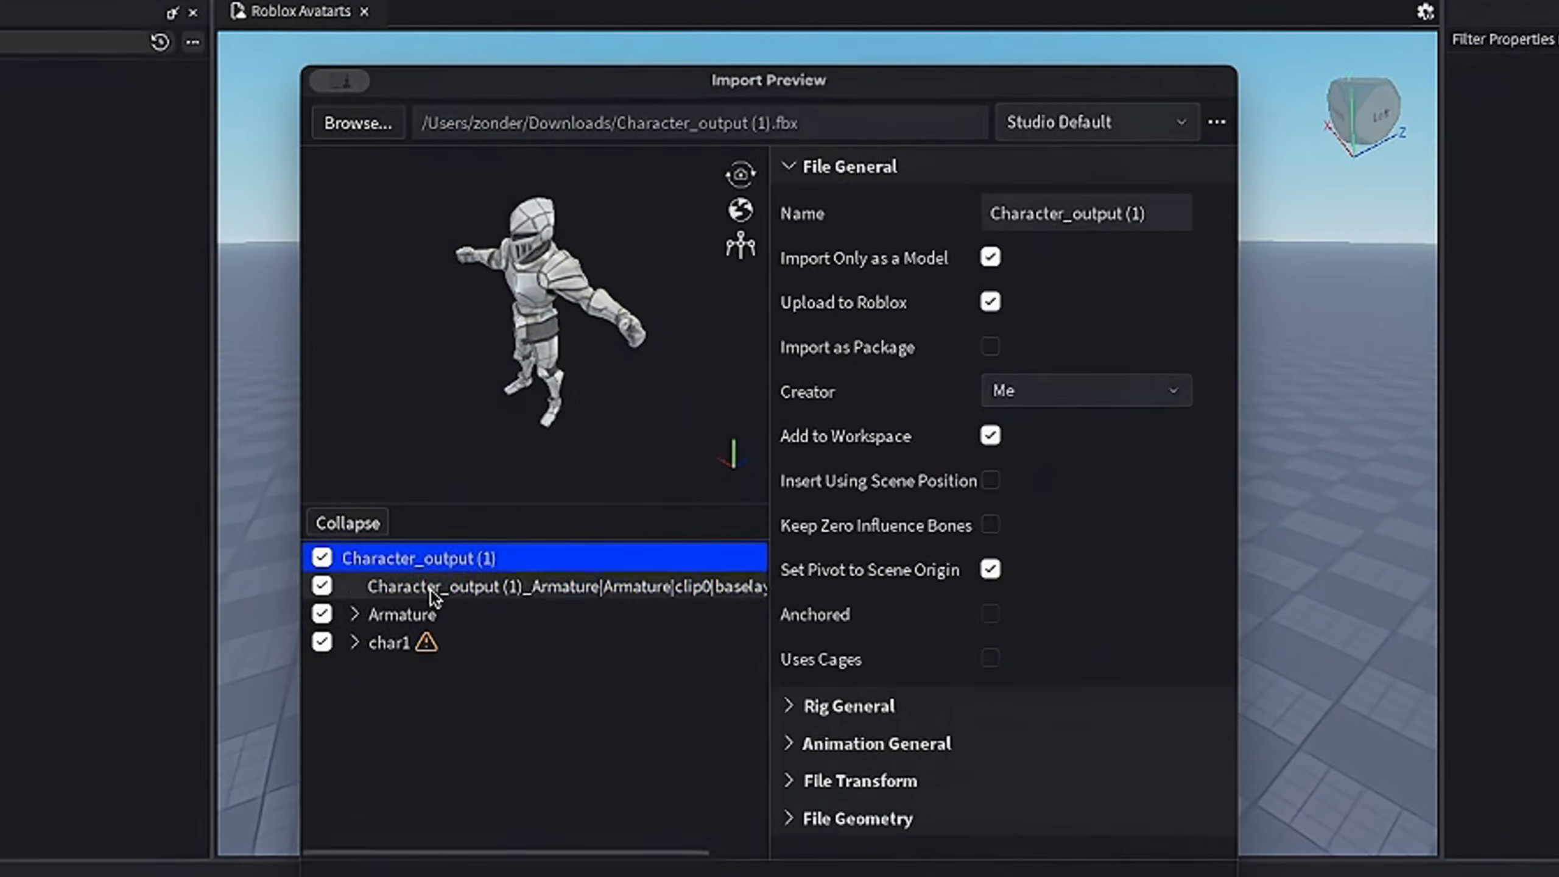
Step: Rename the armature clip entry directly beneath Character_output (1) as "knight" in the import preview
{"action": "left_click", "coordinate": [434, 588]}
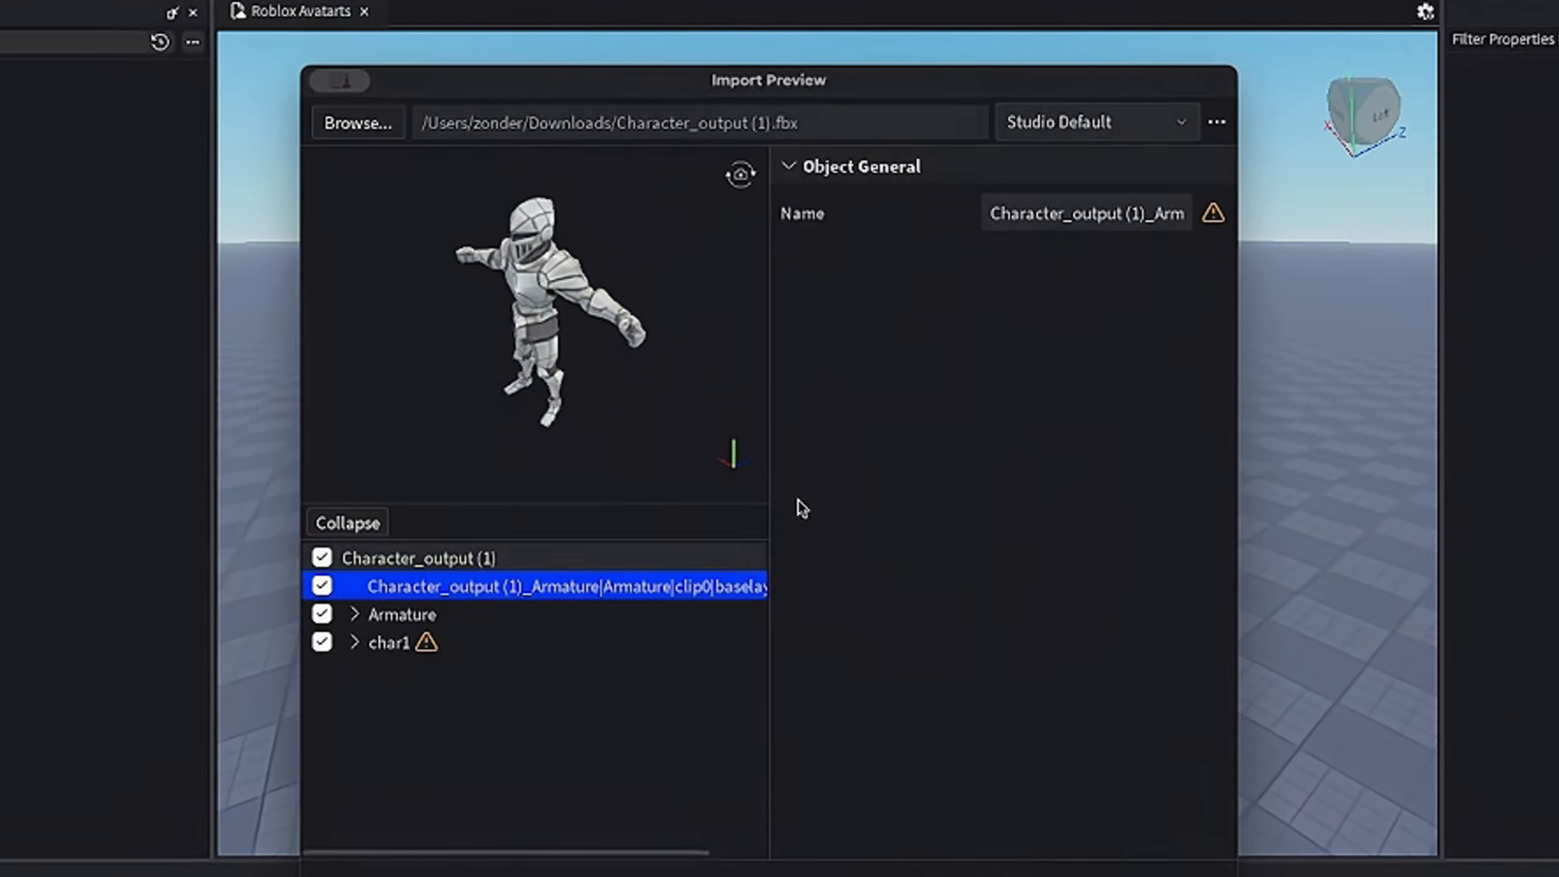
{"action": "left_click", "coordinate": [1051, 226]}
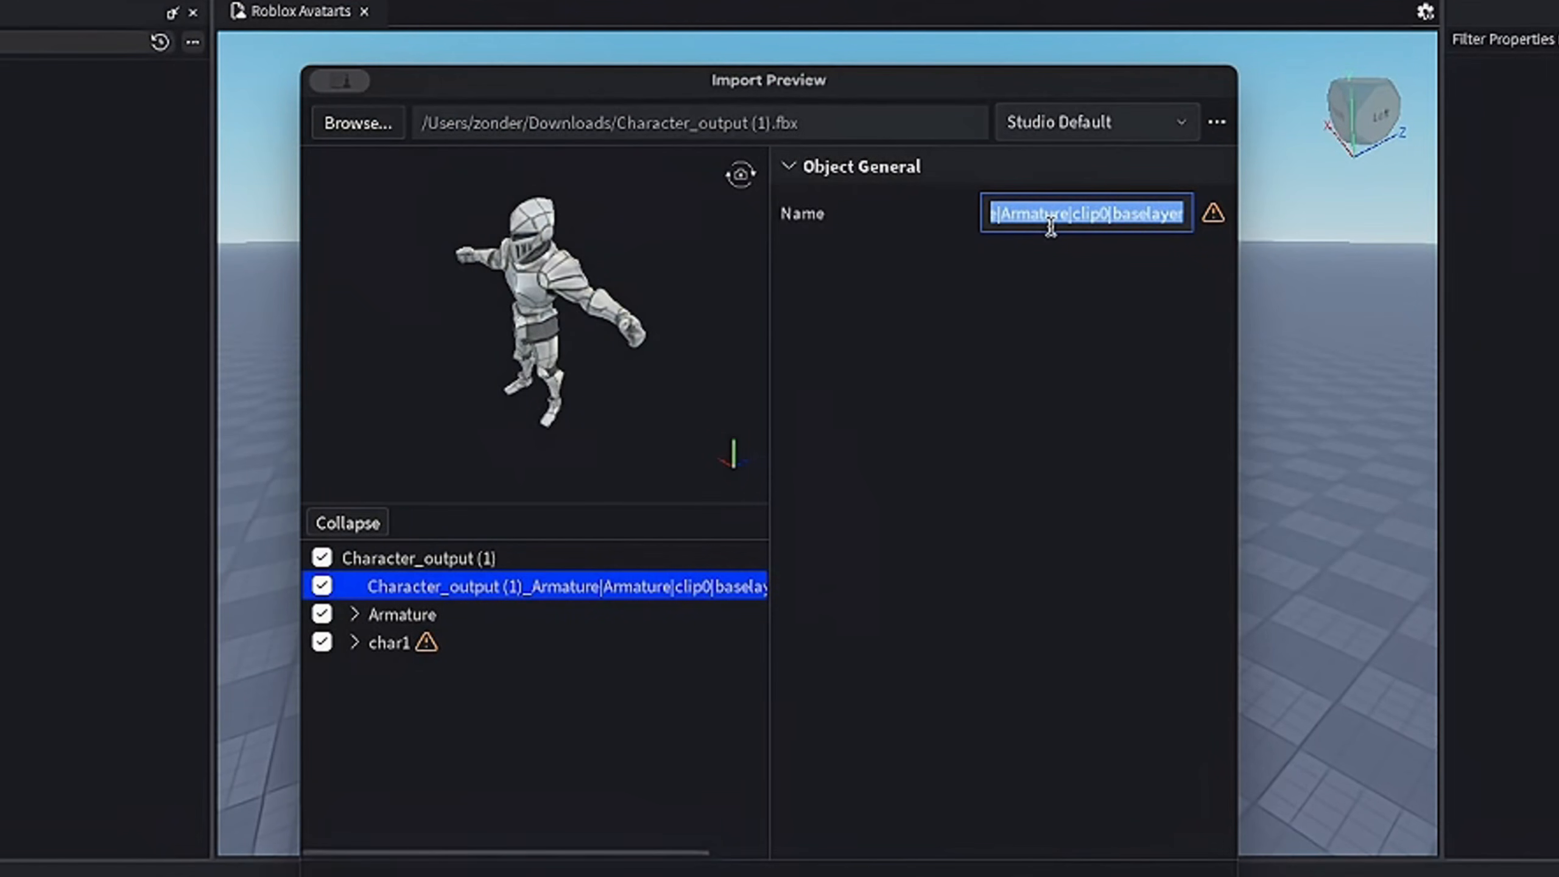
{"action": "type", "text": "knight"}
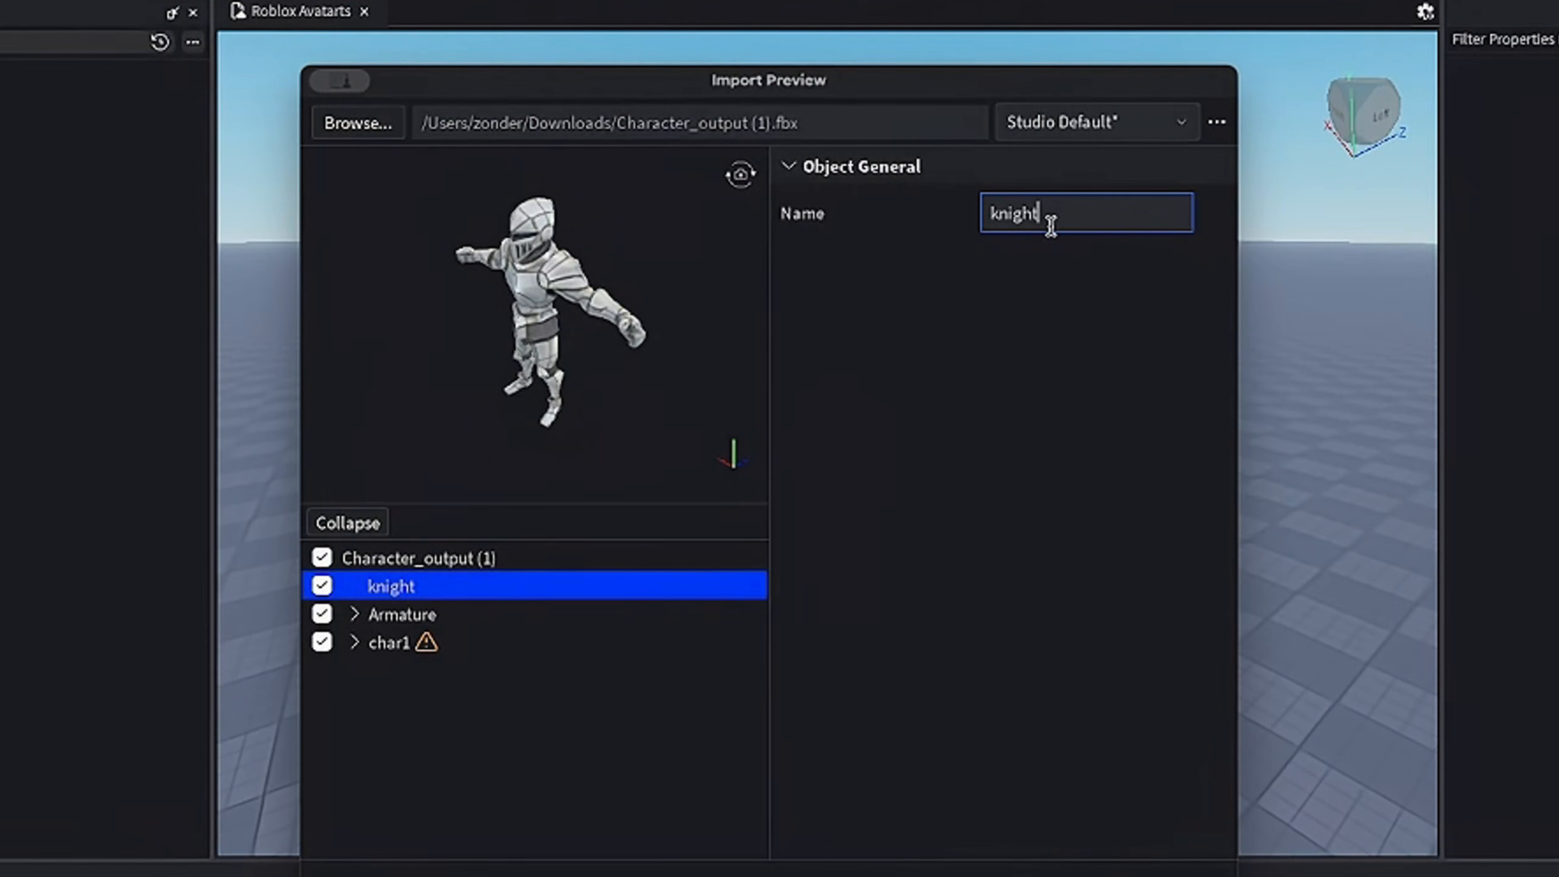
Step: Check the char1 entry in the import preview and import the knight model into the workspace
{"action": "left_click", "coordinate": [414, 659]}
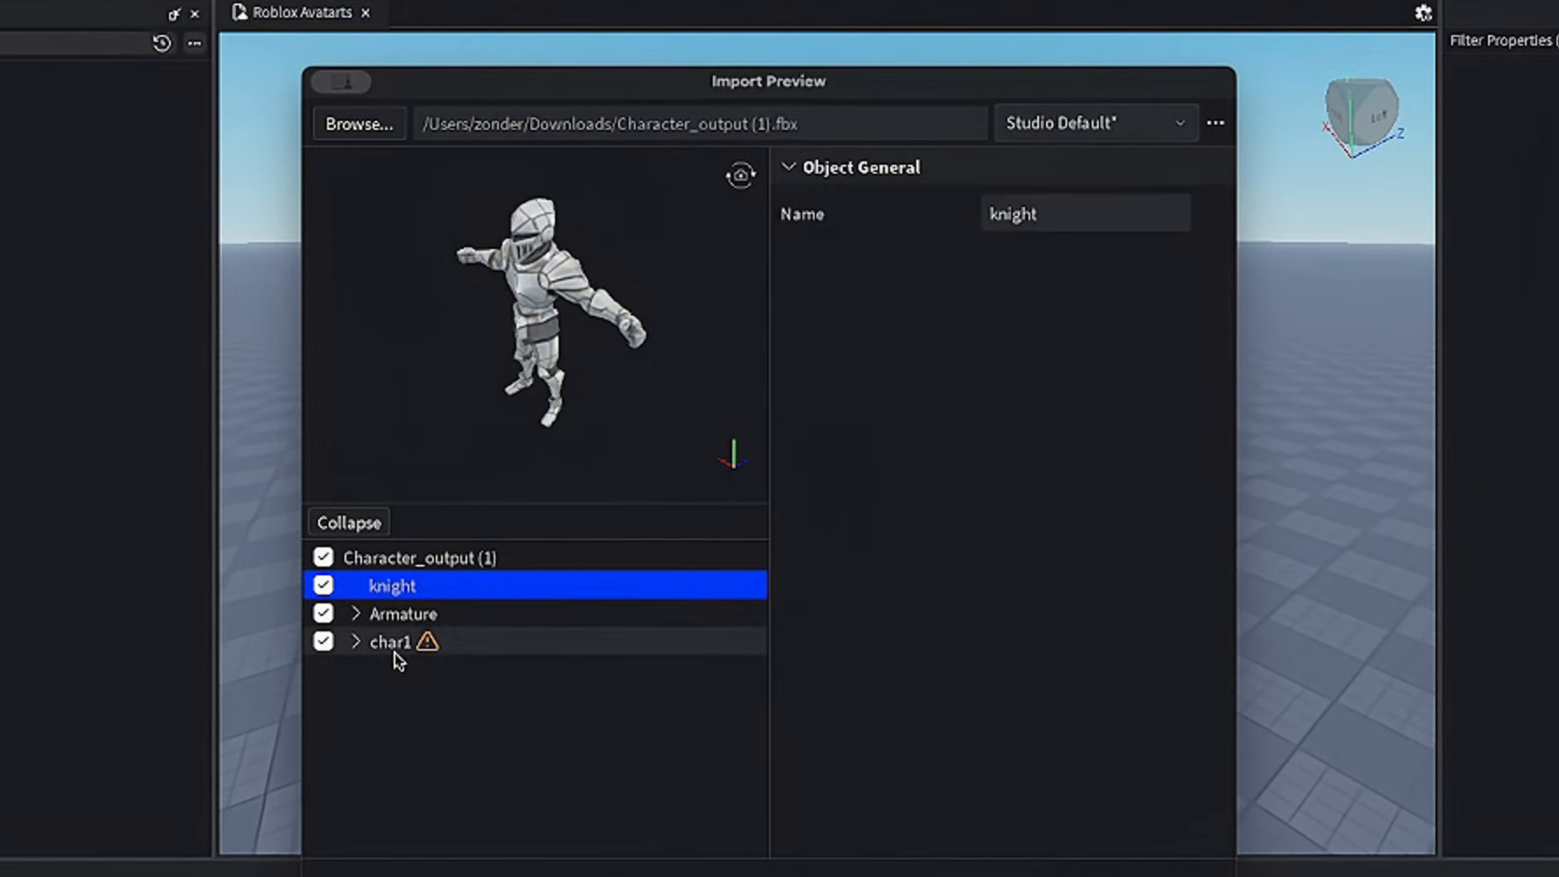
{"action": "left_click", "coordinate": [396, 645]}
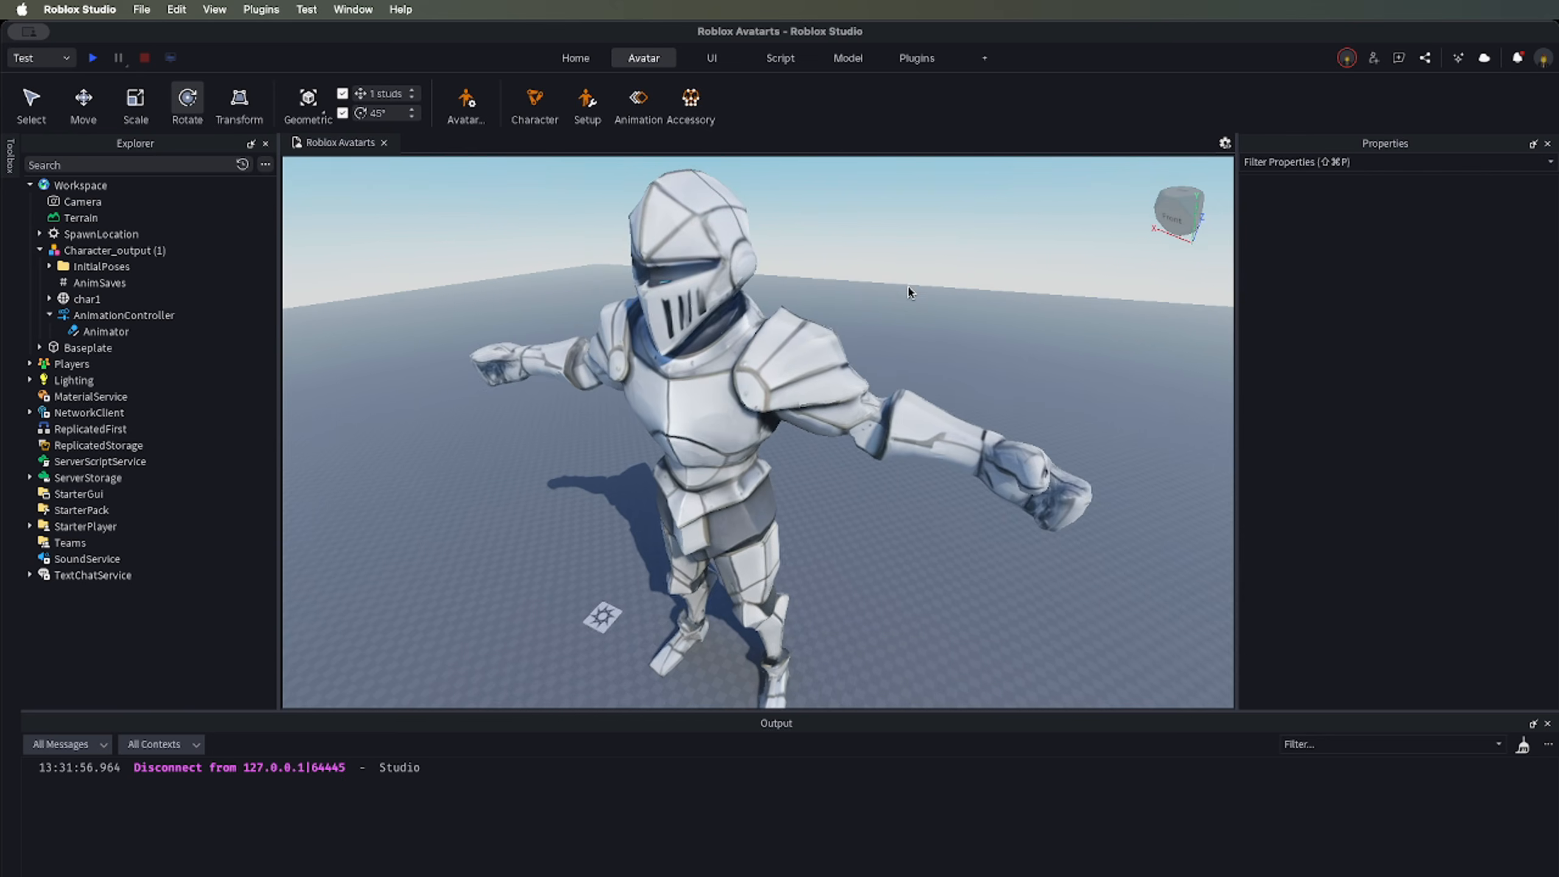
{"action": "right_click_drag", "start_coordinate": [912, 292], "coordinate": [910, 292]}
{"action": "key", "text": "a"}
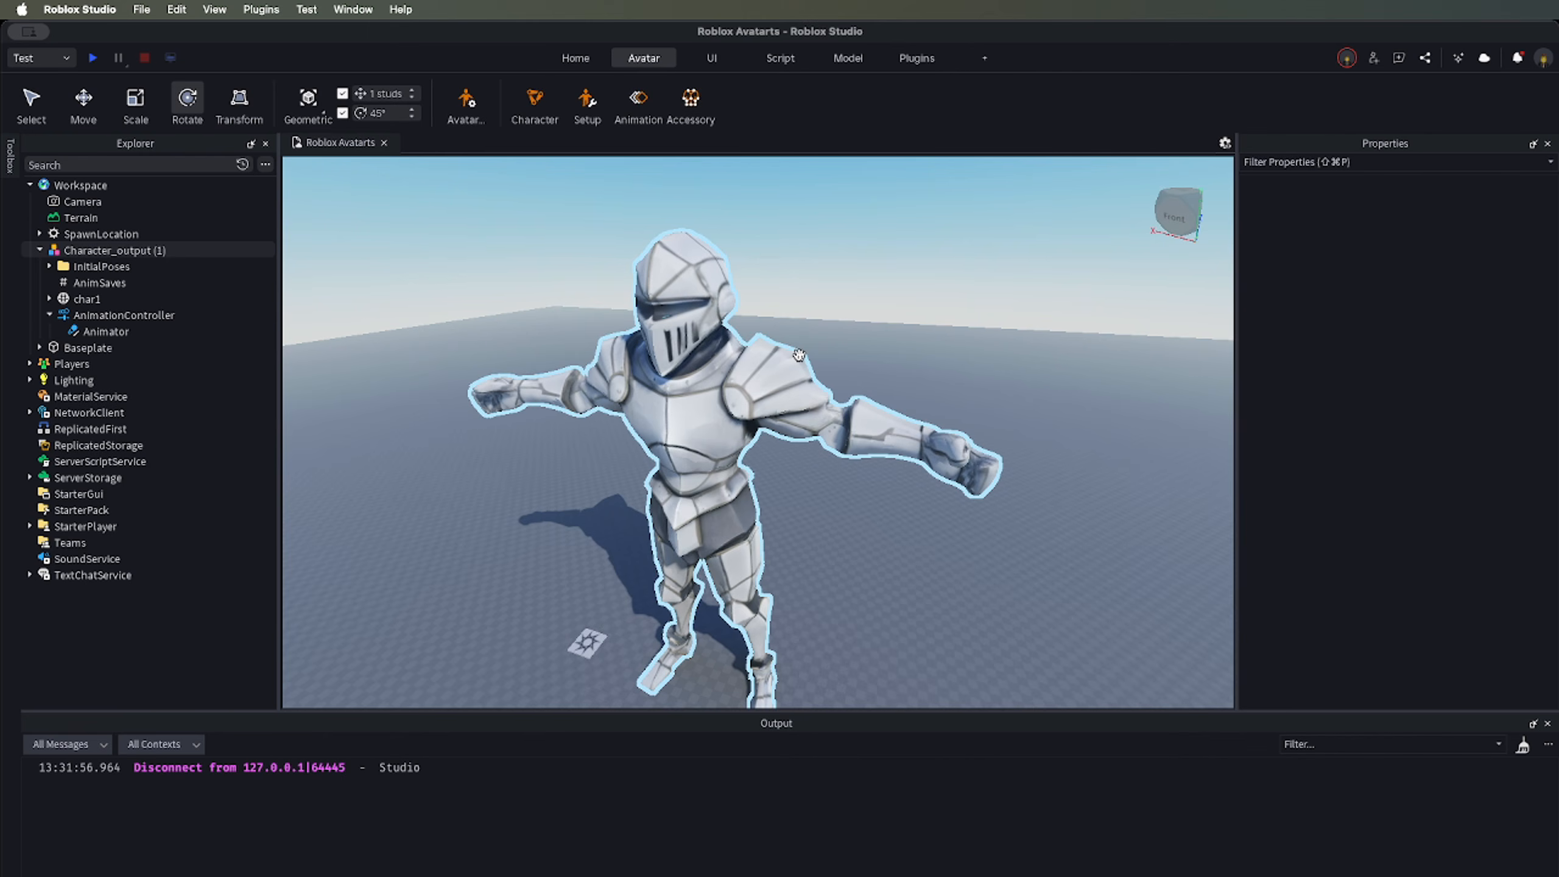
Step: Expand the imported knight's bone hierarchy down to LeftForeArm and rotate that bone 45° about its green axis
{"action": "left_click", "coordinate": [686, 362]}
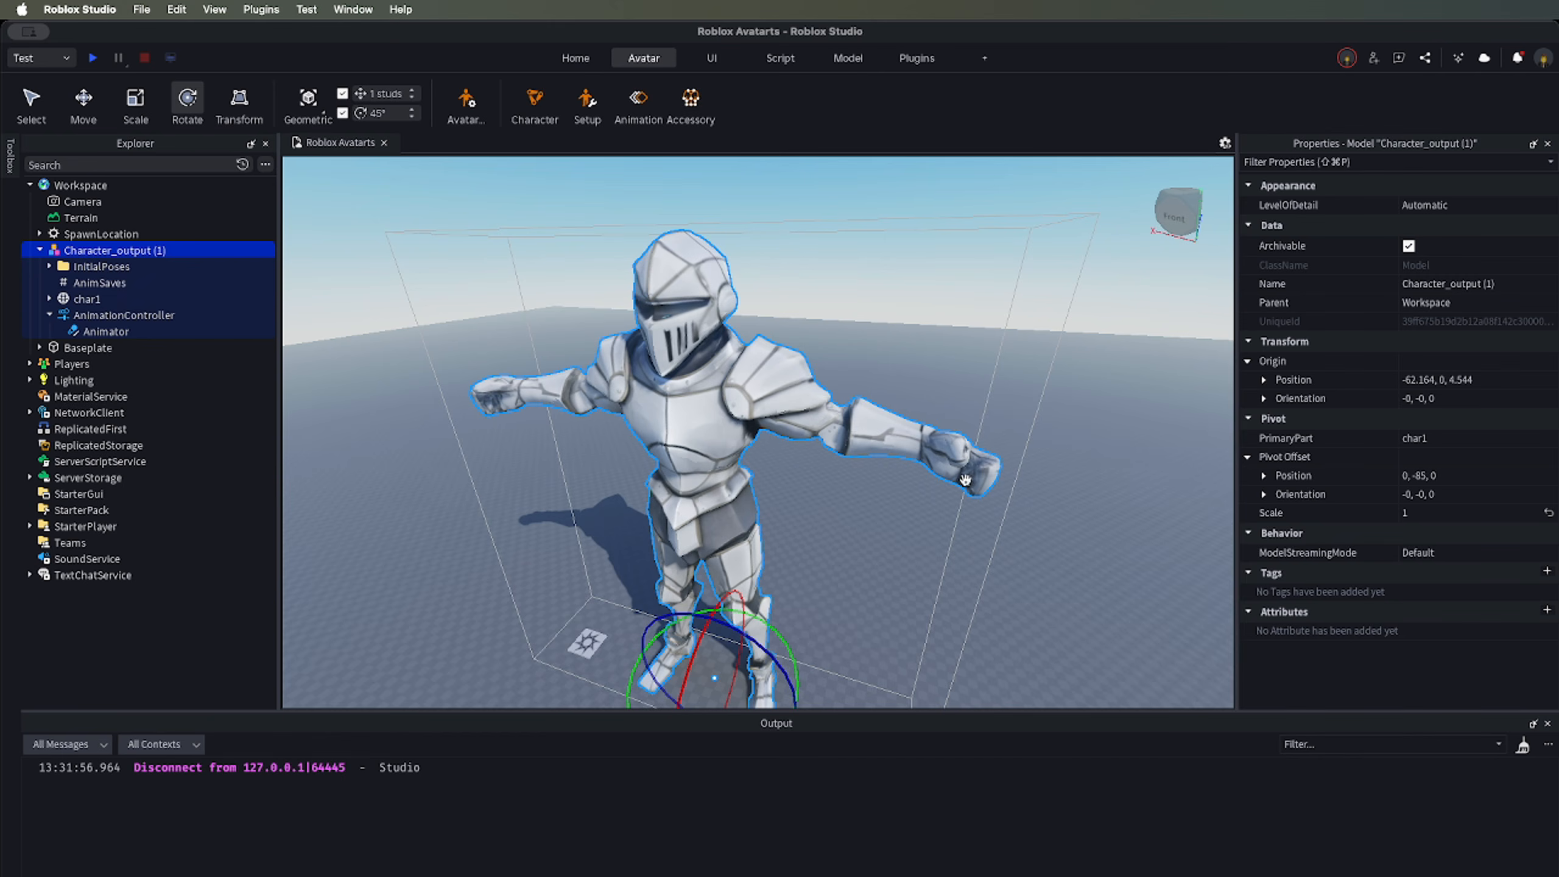
{"action": "left_click", "coordinate": [48, 300]}
{"action": "left_click", "coordinate": [120, 445]}
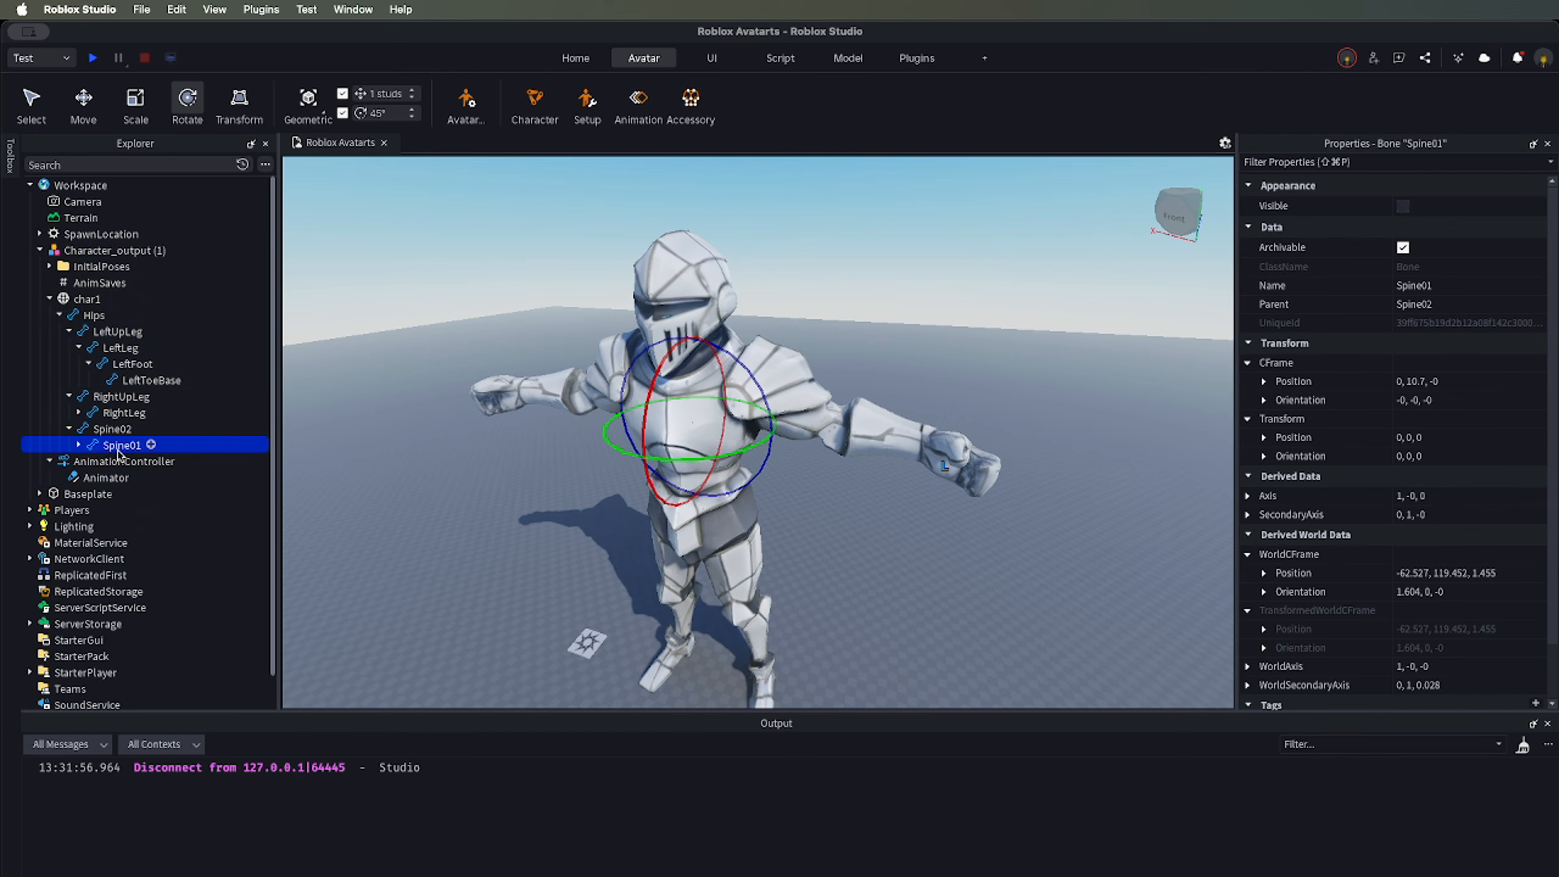
{"action": "left_click", "coordinate": [78, 445]}
{"action": "left_click", "coordinate": [88, 461]}
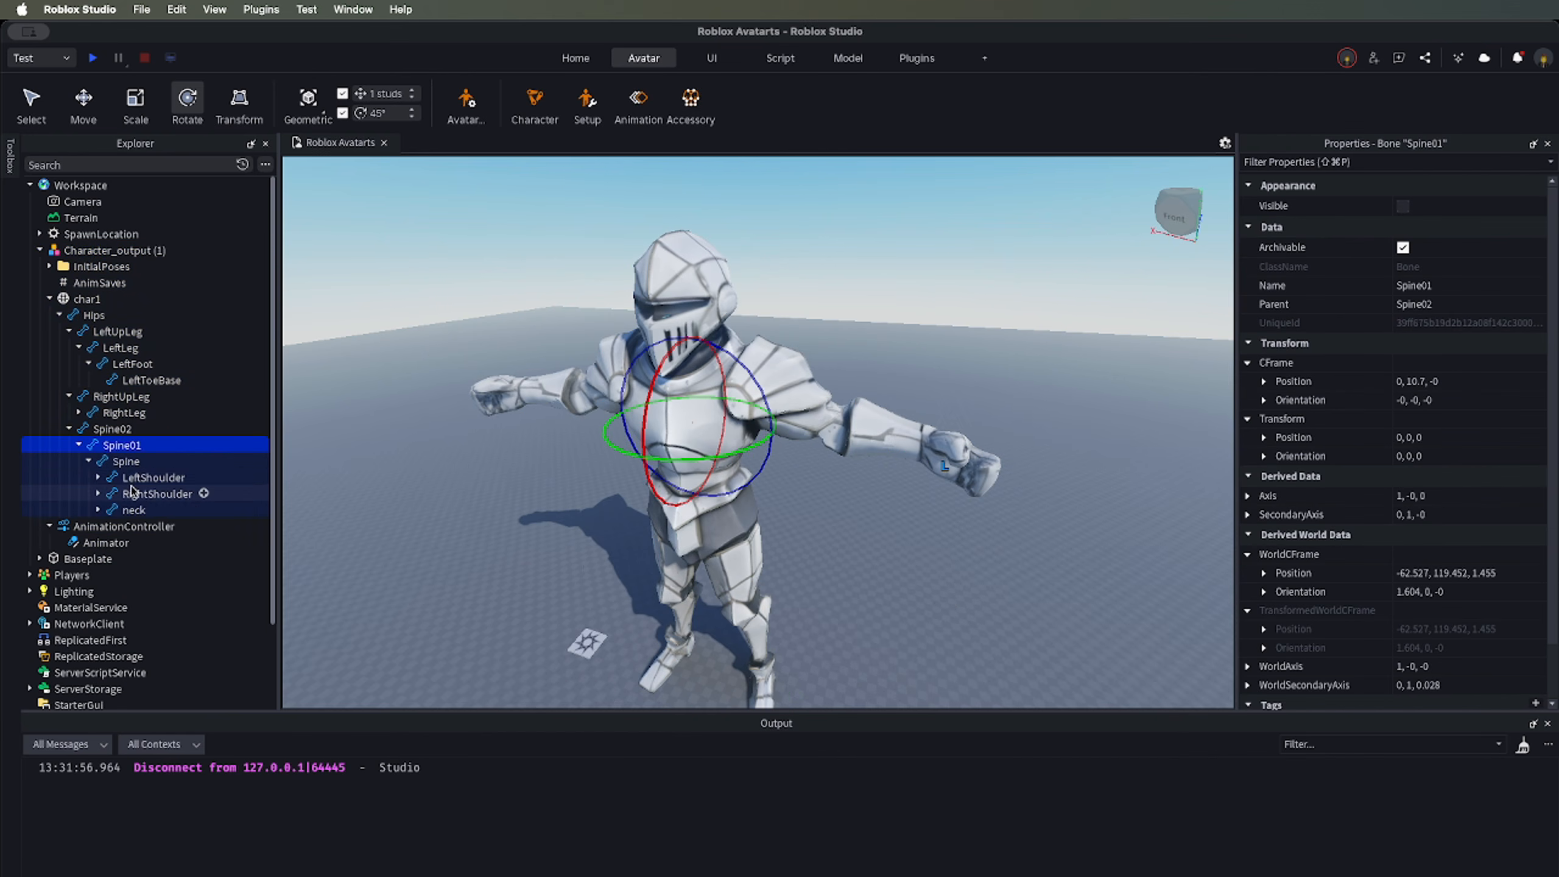
{"action": "left_click", "coordinate": [98, 477]}
{"action": "left_click", "coordinate": [137, 495]}
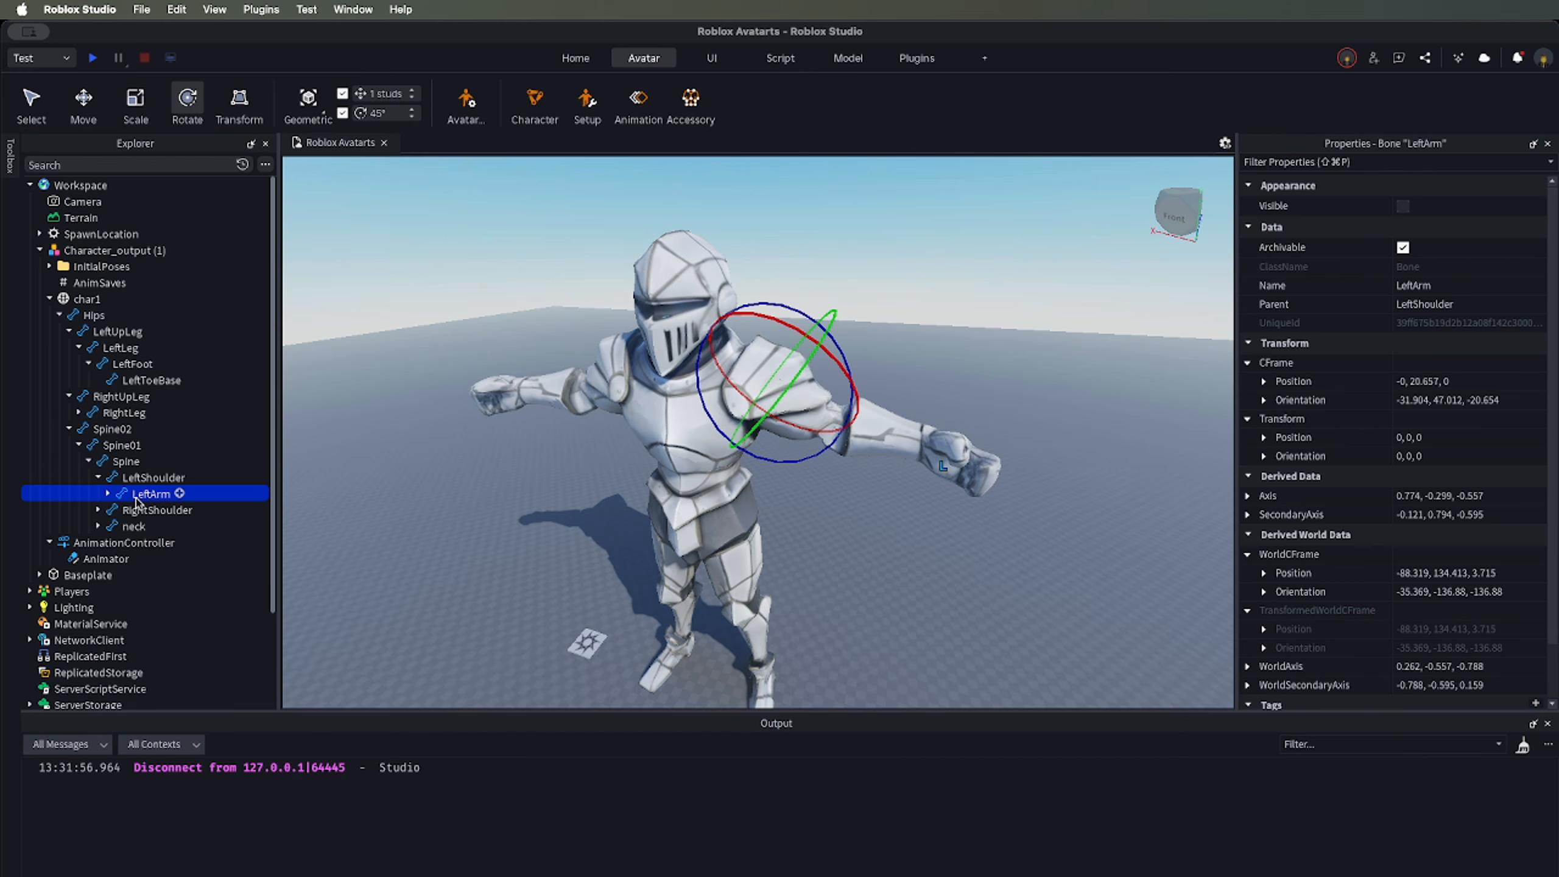
{"action": "left_click", "coordinate": [107, 494]}
{"action": "left_click", "coordinate": [147, 511]}
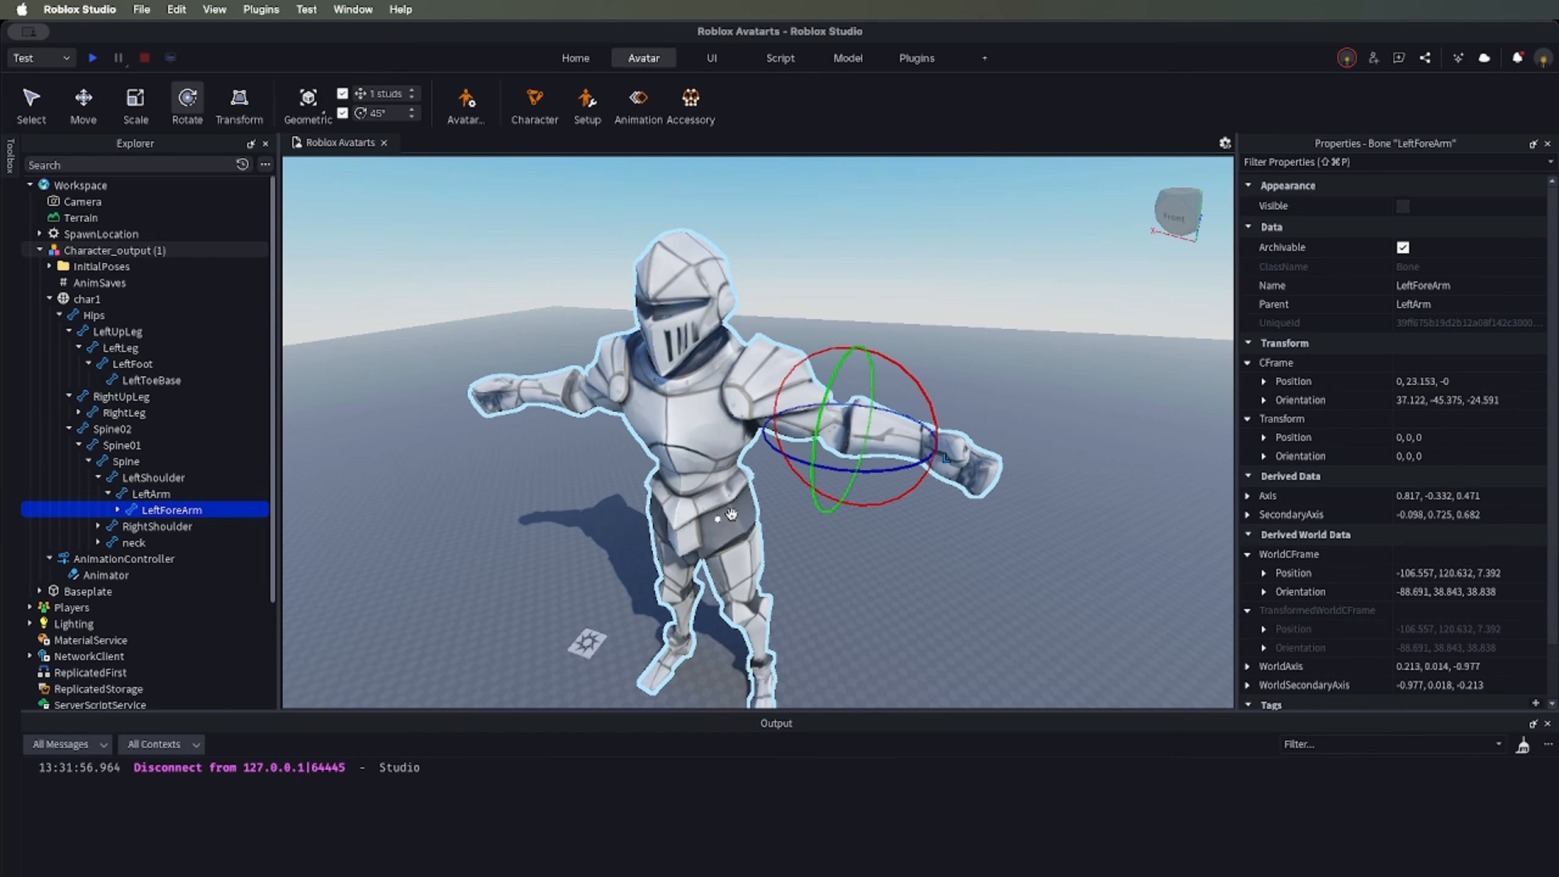
{"action": "left_click_drag", "start_coordinate": [836, 378], "coordinate": [824, 423]}
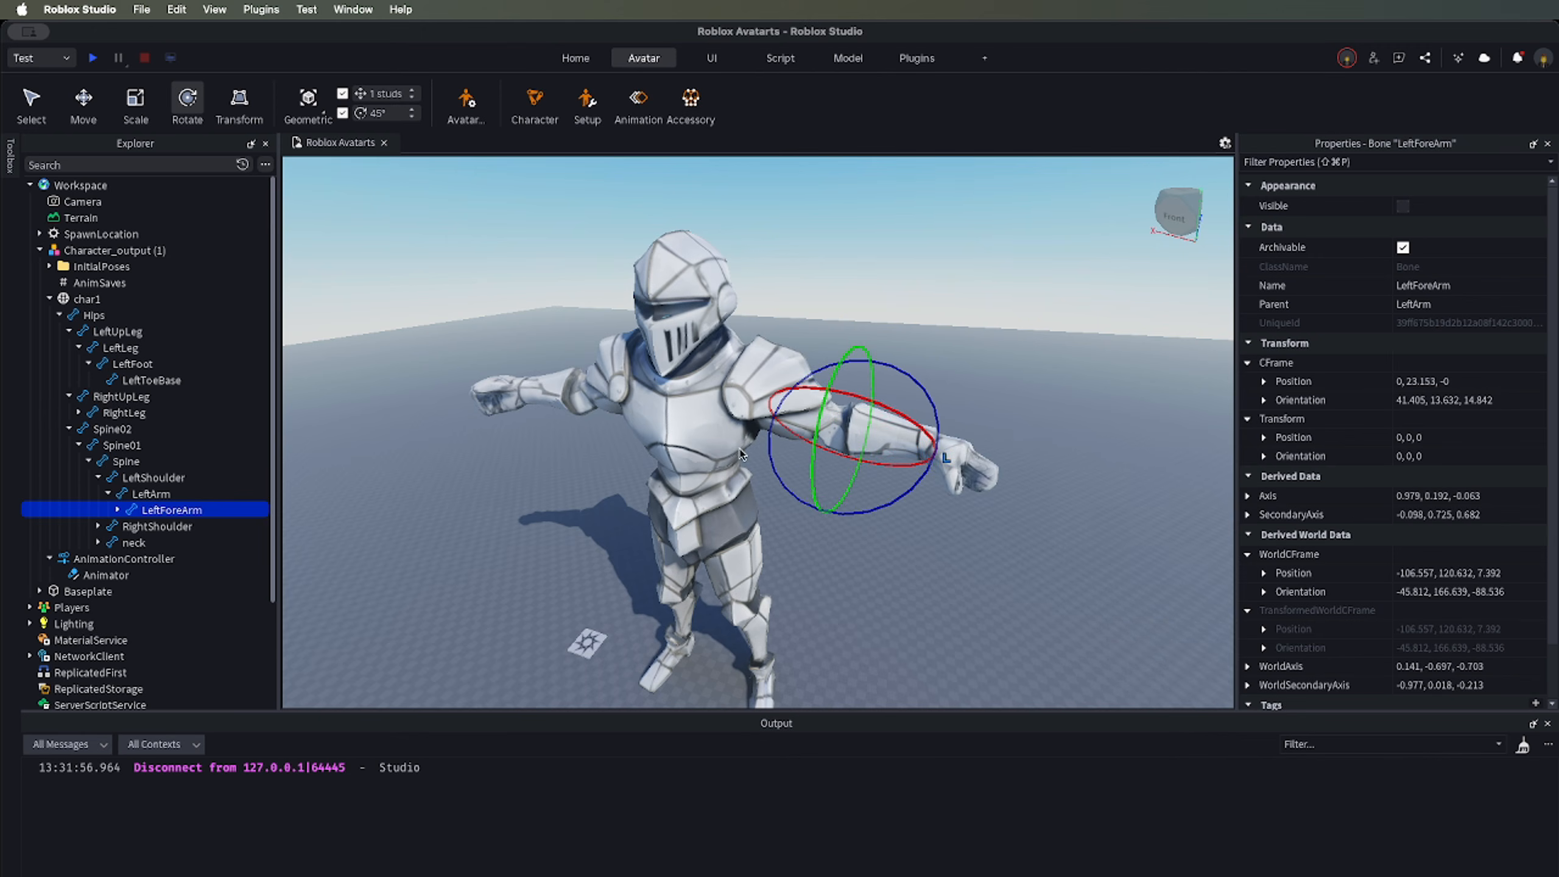
Step: Expand the RightShoulder bone chain, rotate the RightForeArm bone about its green axis to match the left side, and deselect it
{"action": "left_click", "coordinate": [534, 397]}
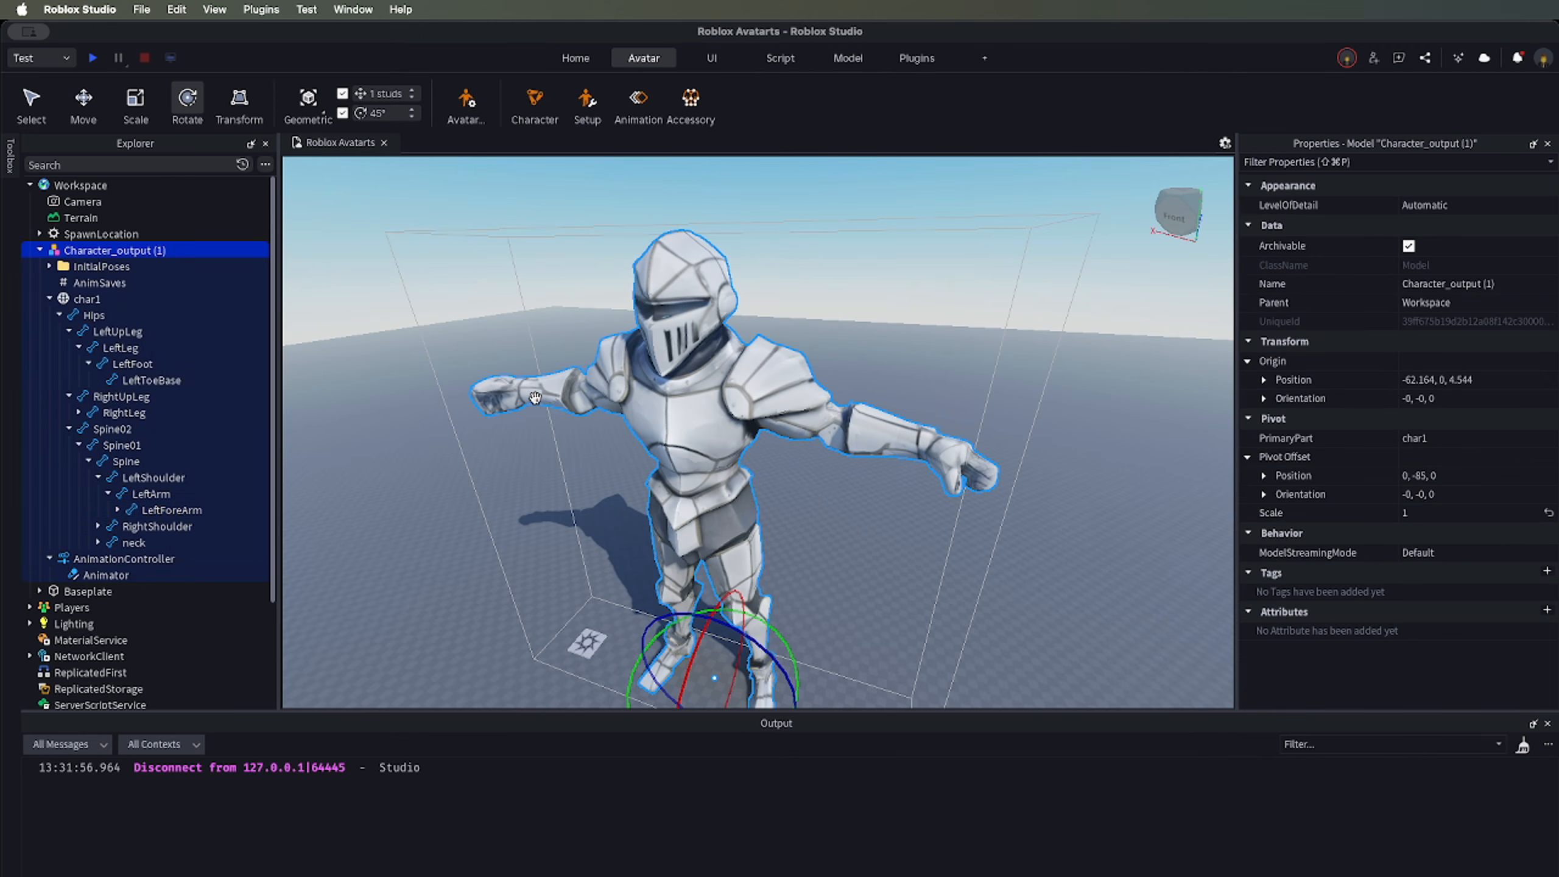
{"action": "left_click", "coordinate": [98, 526]}
{"action": "left_click", "coordinate": [108, 542]}
{"action": "left_click", "coordinate": [119, 559]}
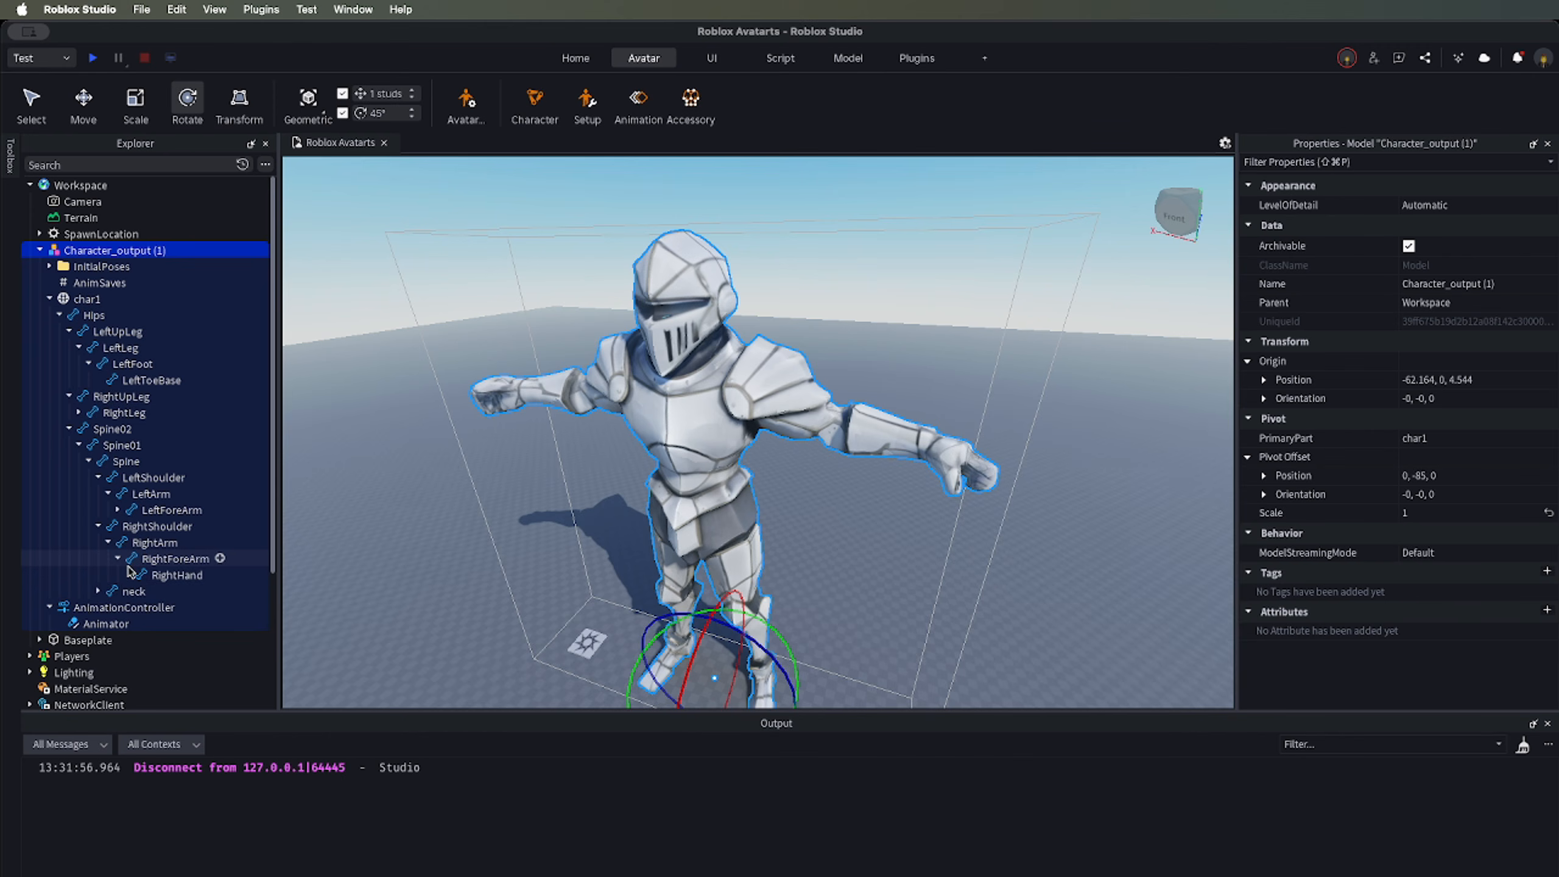
{"action": "left_click", "coordinate": [133, 576]}
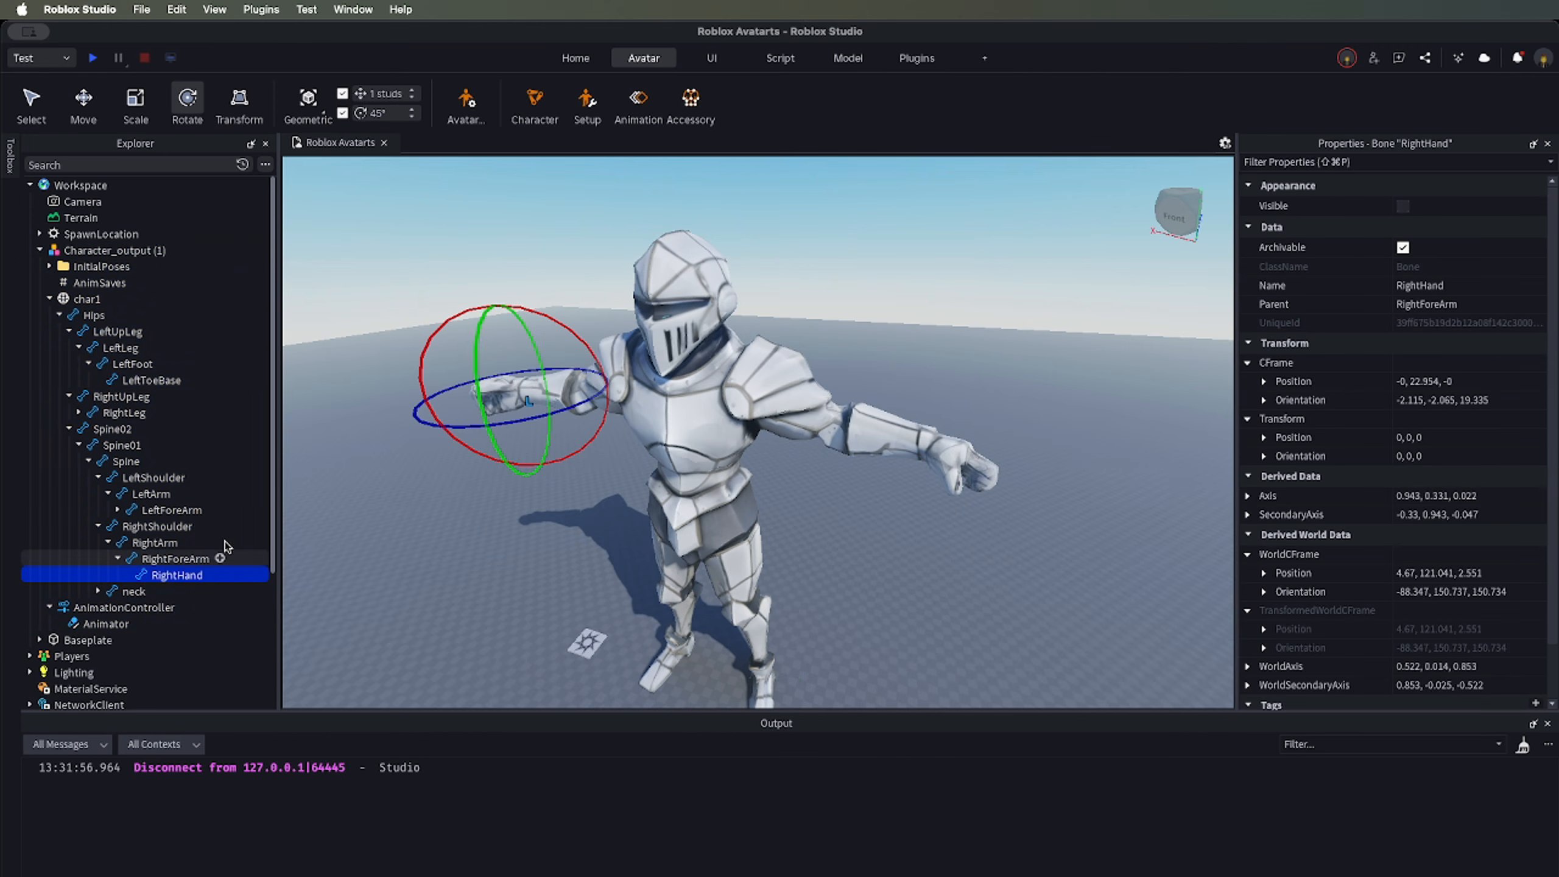
{"action": "left_click", "coordinate": [178, 560]}
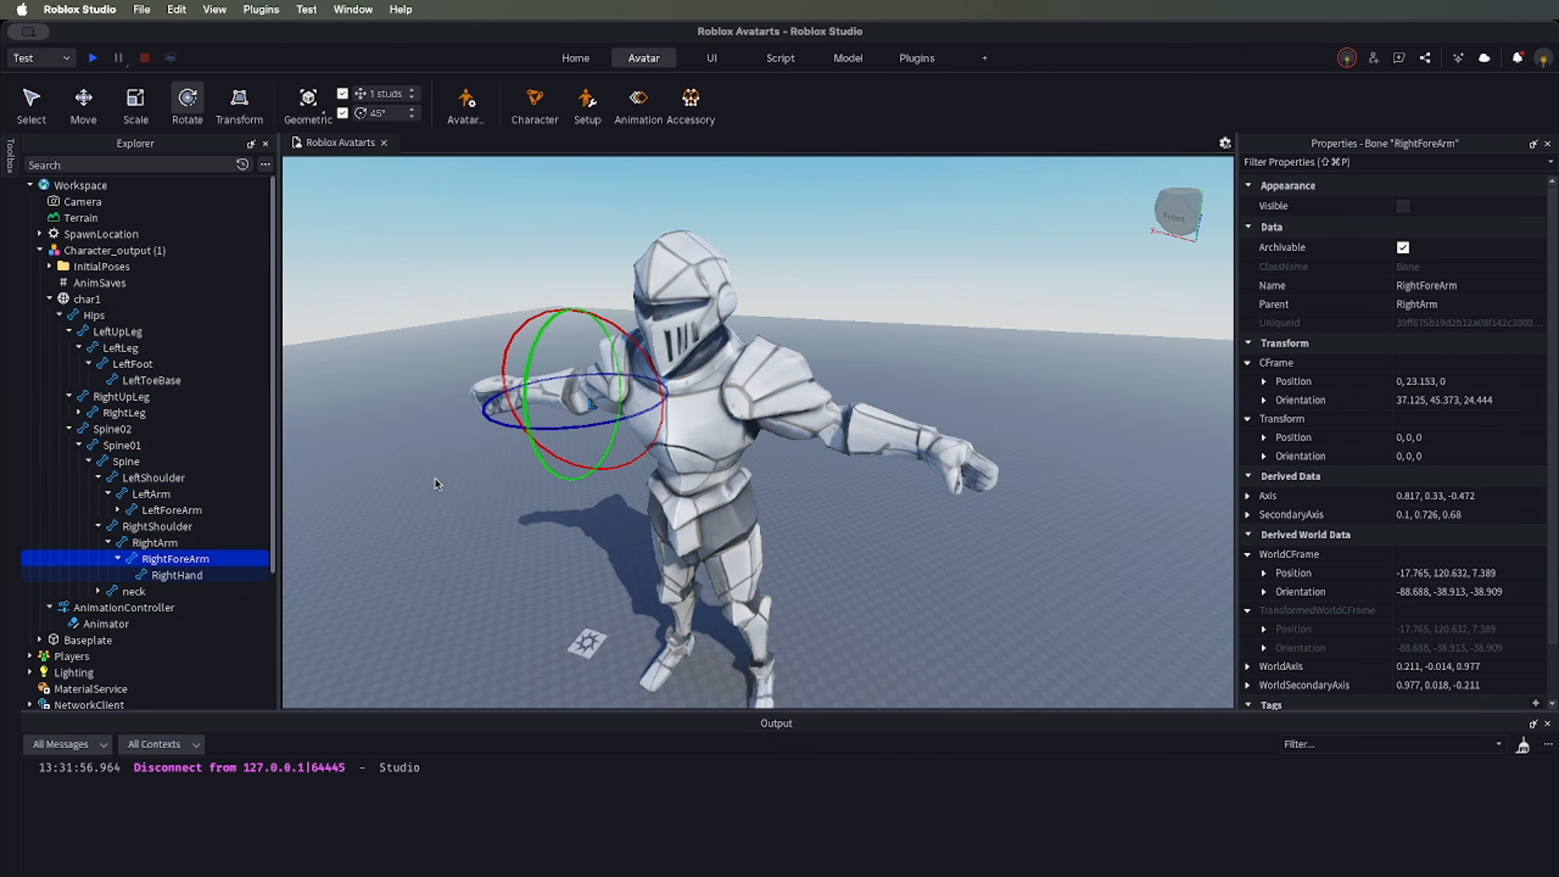
{"action": "left_click_drag", "start_coordinate": [530, 353], "coordinate": [522, 403]}
{"action": "left_click", "coordinate": [880, 320]}
{"action": "right_click_drag", "start_coordinate": [880, 320], "coordinate": [870, 323]}
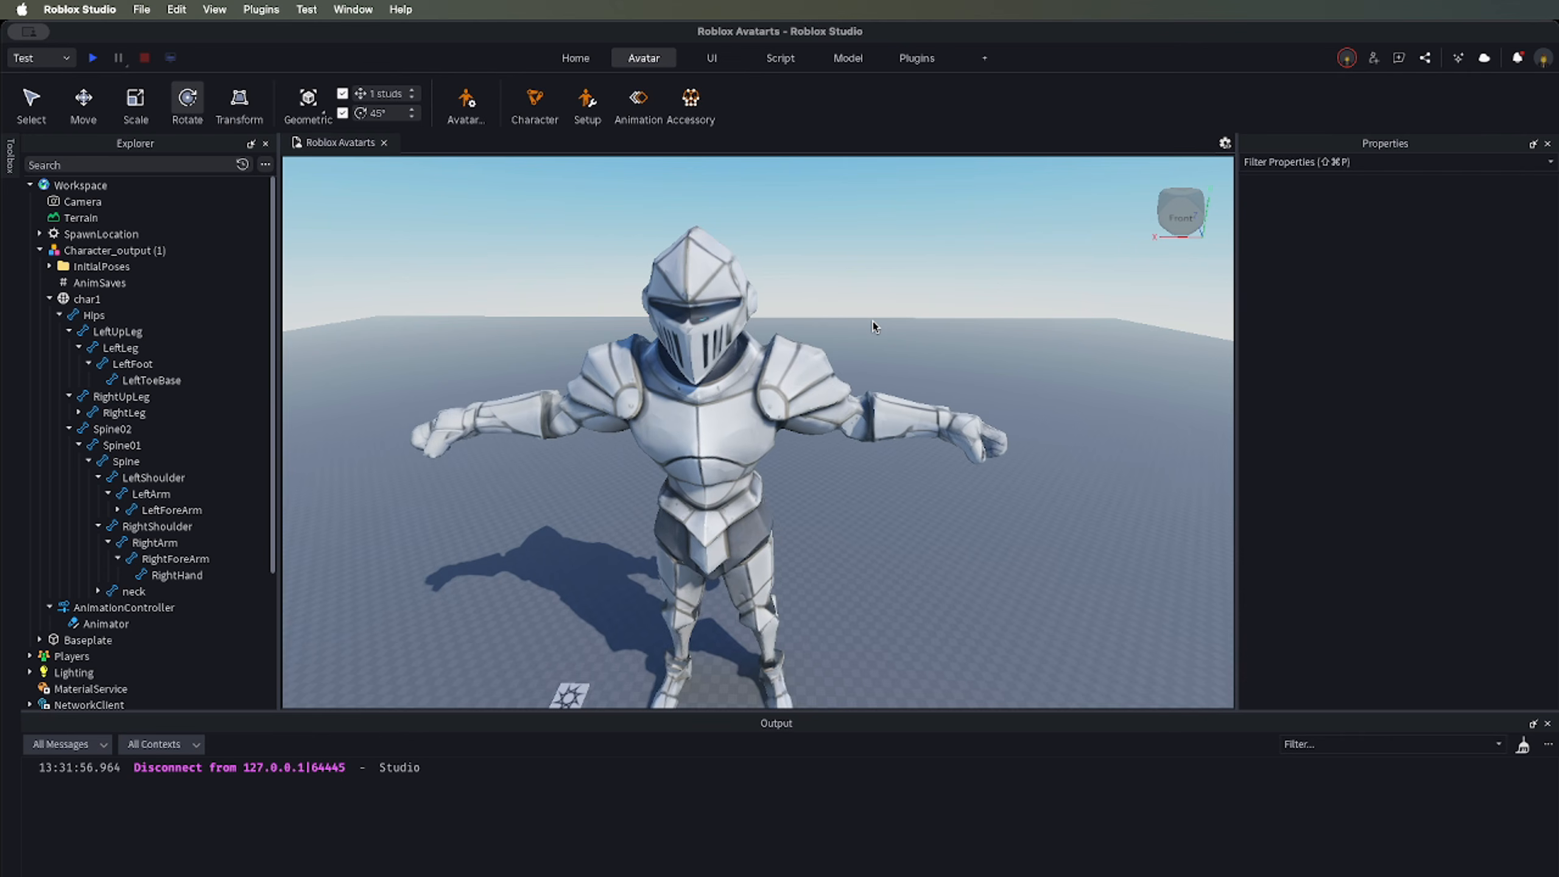
Step: Run avatar Setup on the knight model with its type as Body, and select the generated Character_output (1)_autosetup model
{"action": "left_click", "coordinate": [532, 437]}
{"action": "left_click", "coordinate": [608, 61]}
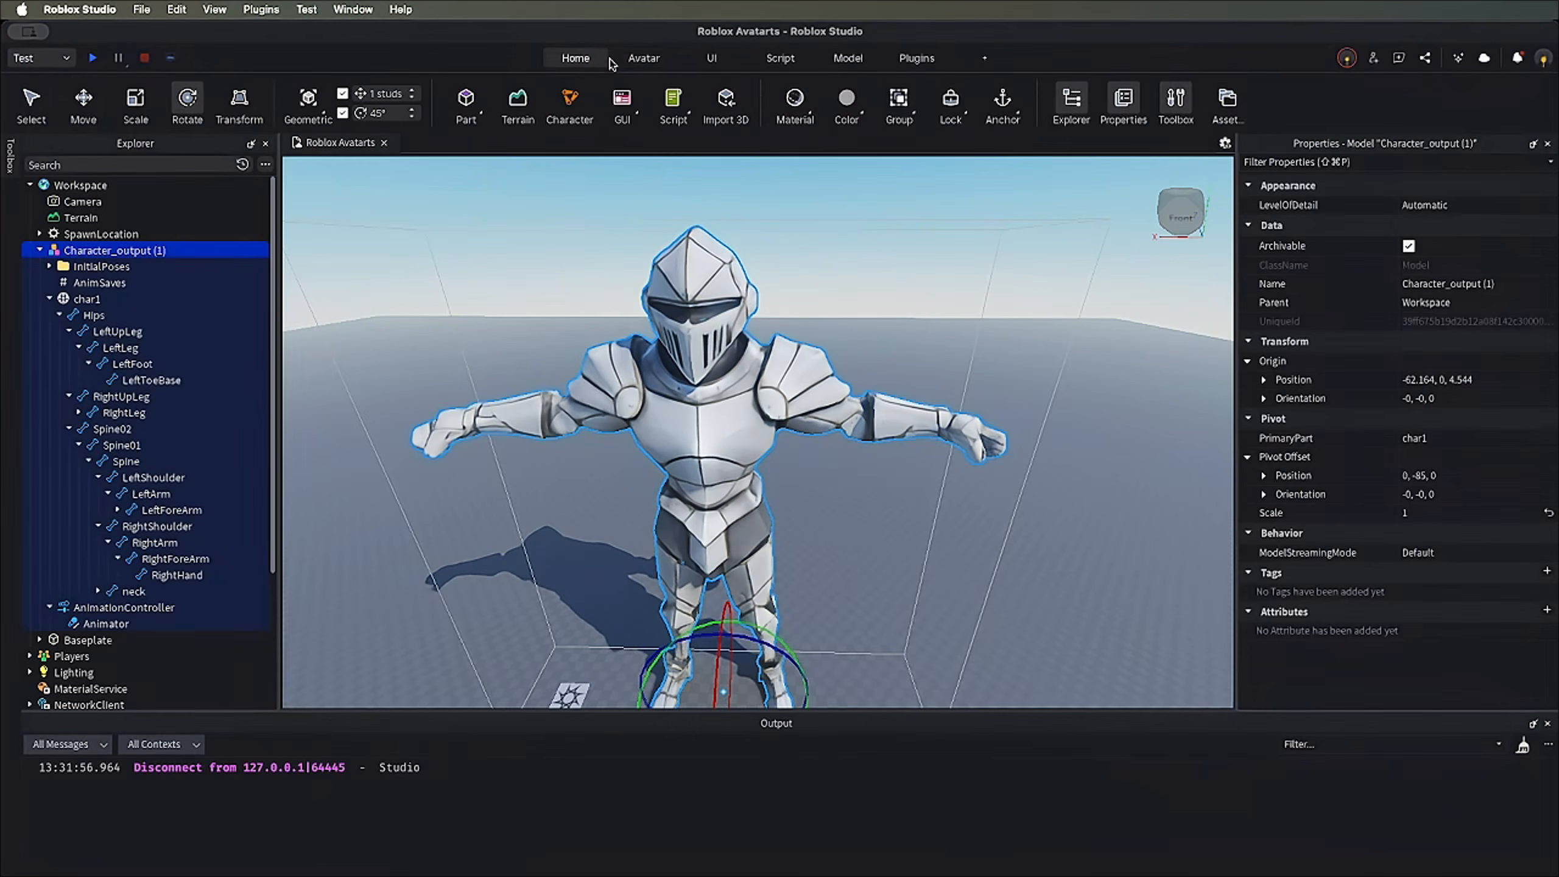
{"action": "left_click", "coordinate": [623, 62]}
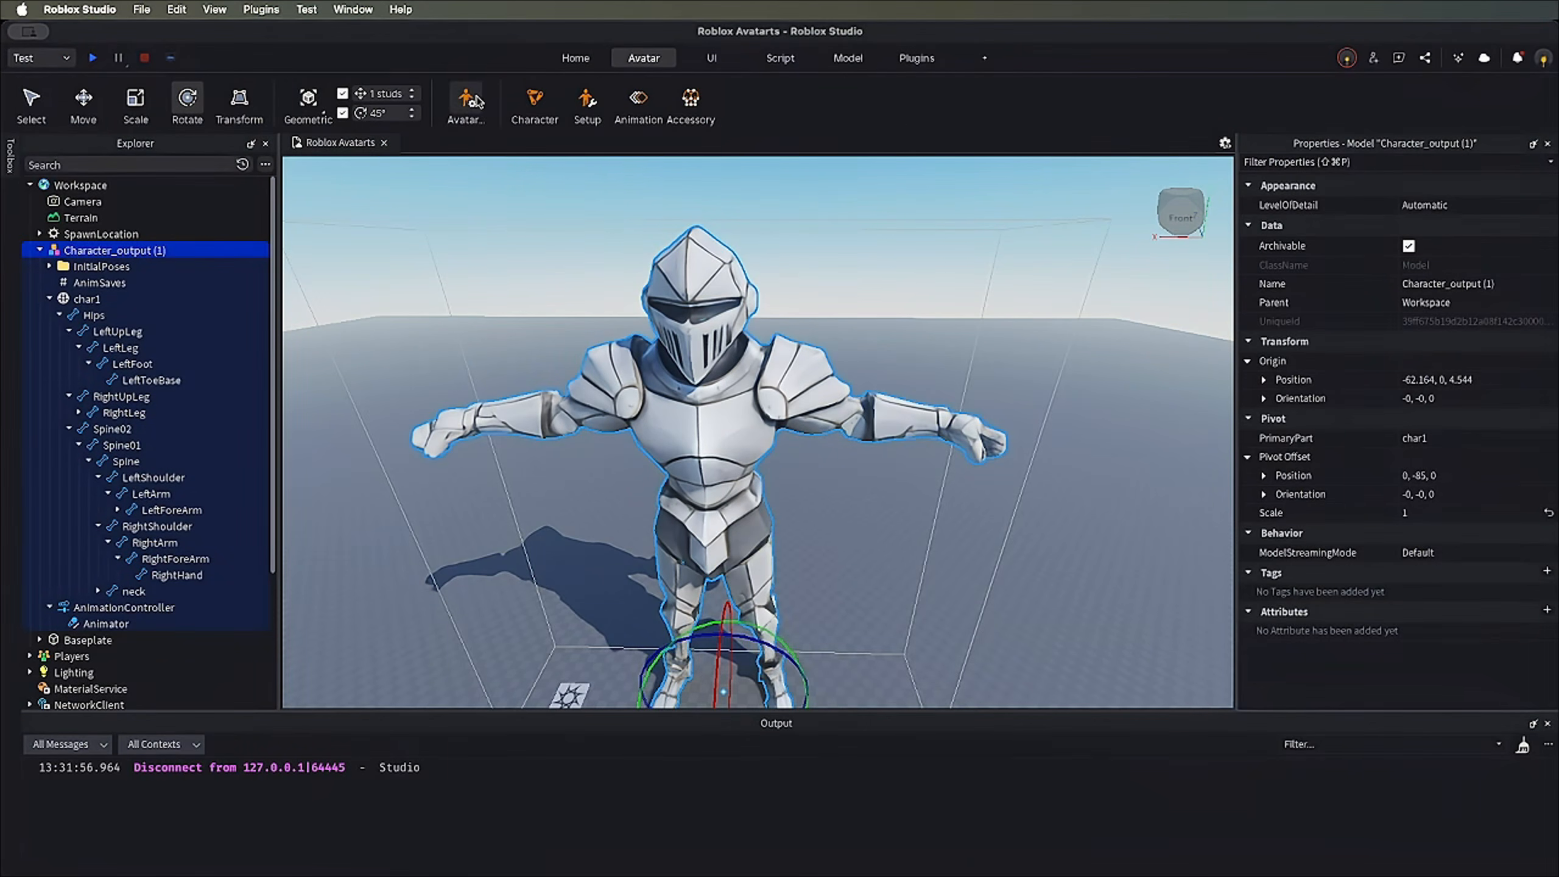
{"action": "left_click", "coordinate": [586, 104]}
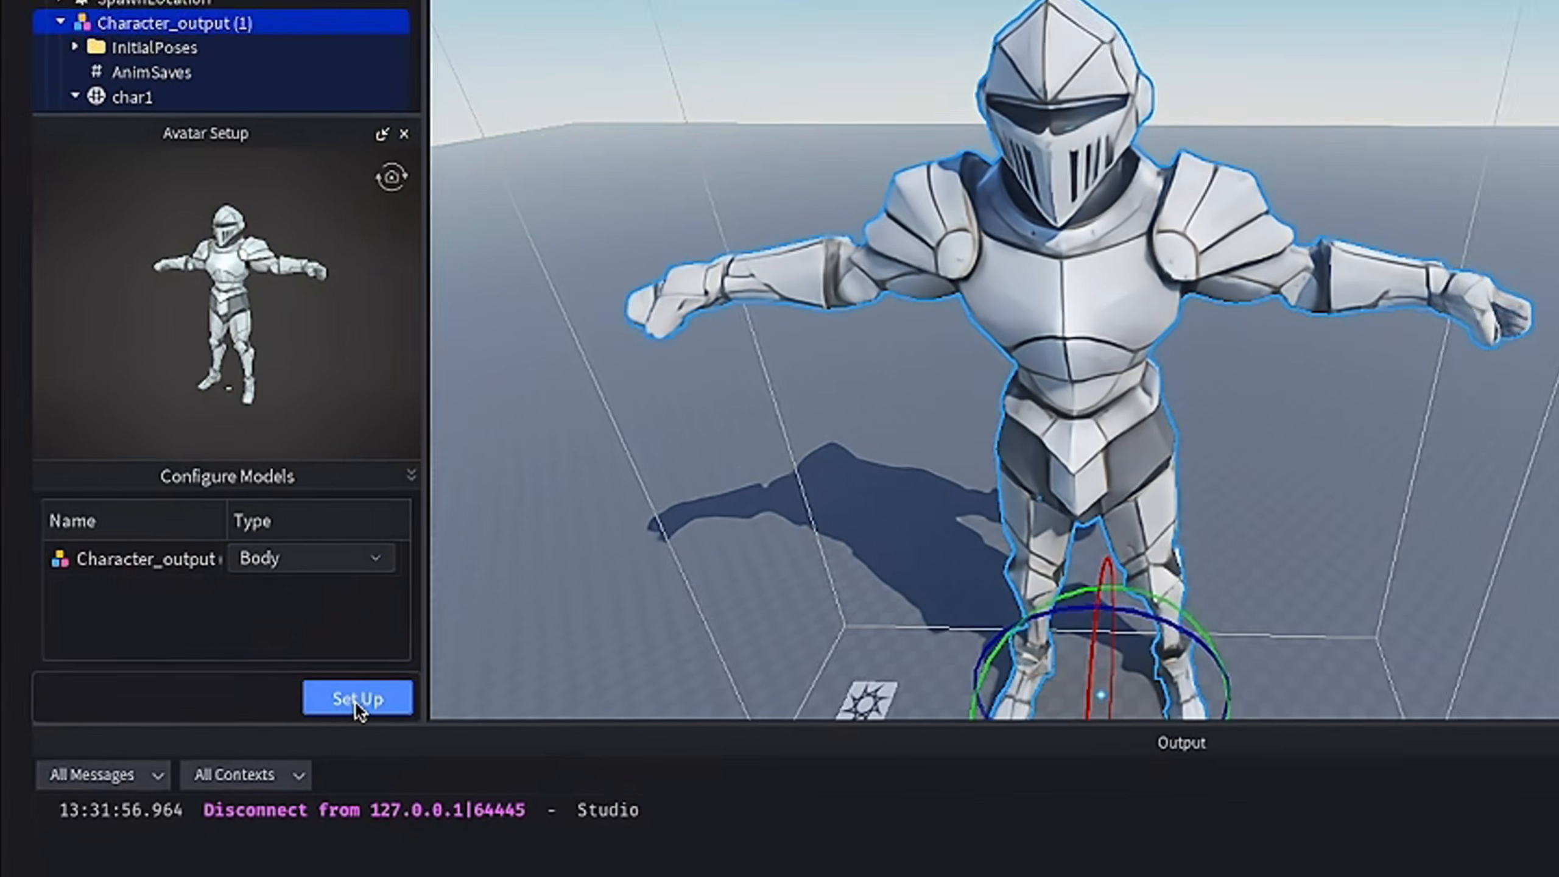
{"action": "left_click", "coordinate": [375, 703]}
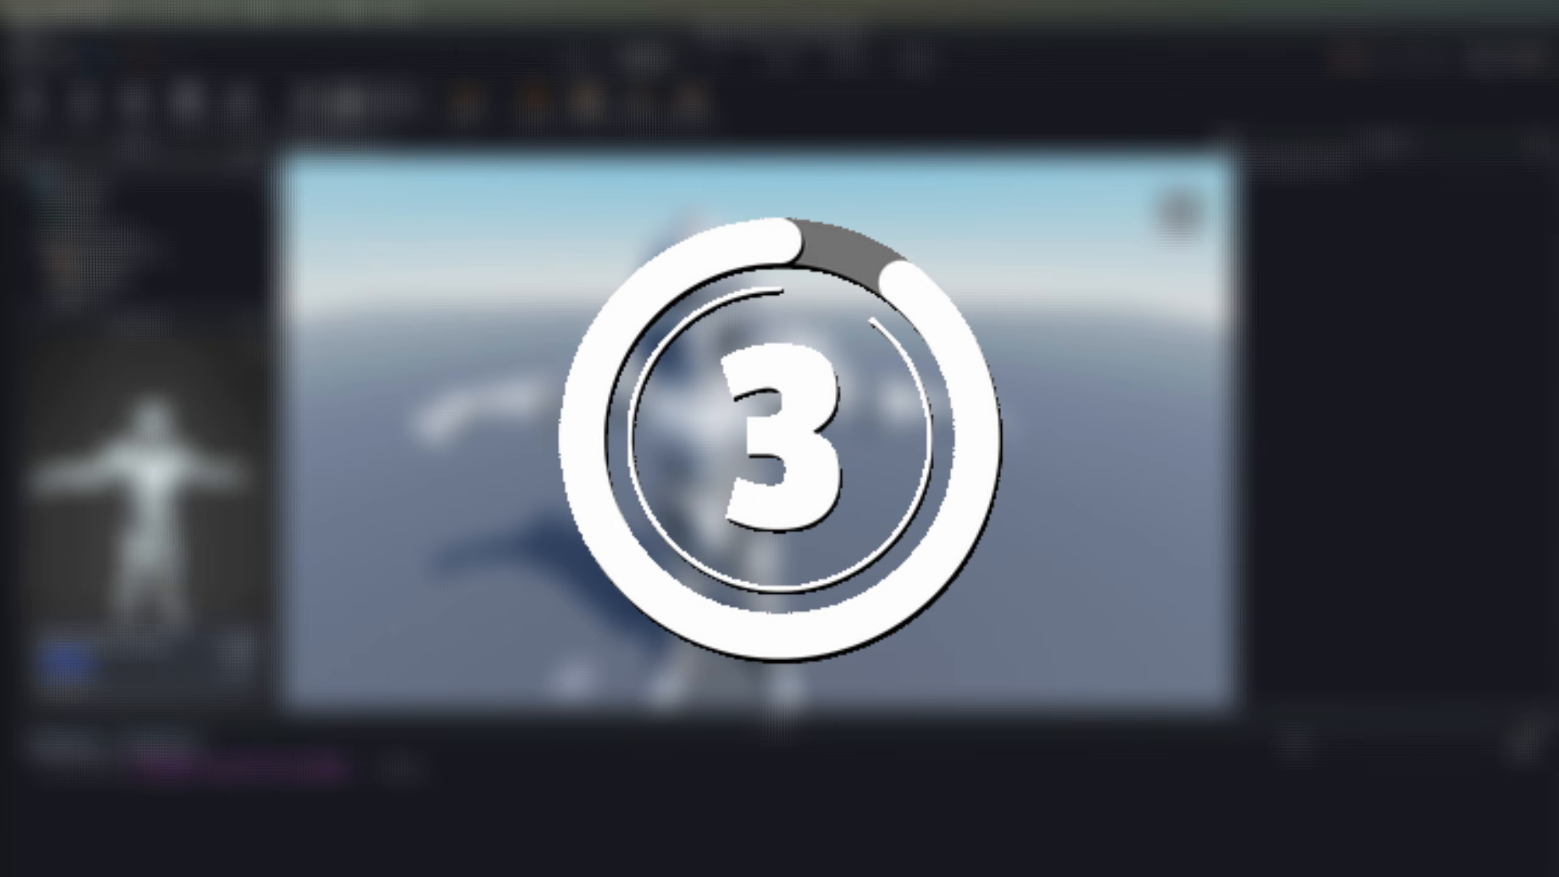
{"action": "left_click", "coordinate": [143, 251]}
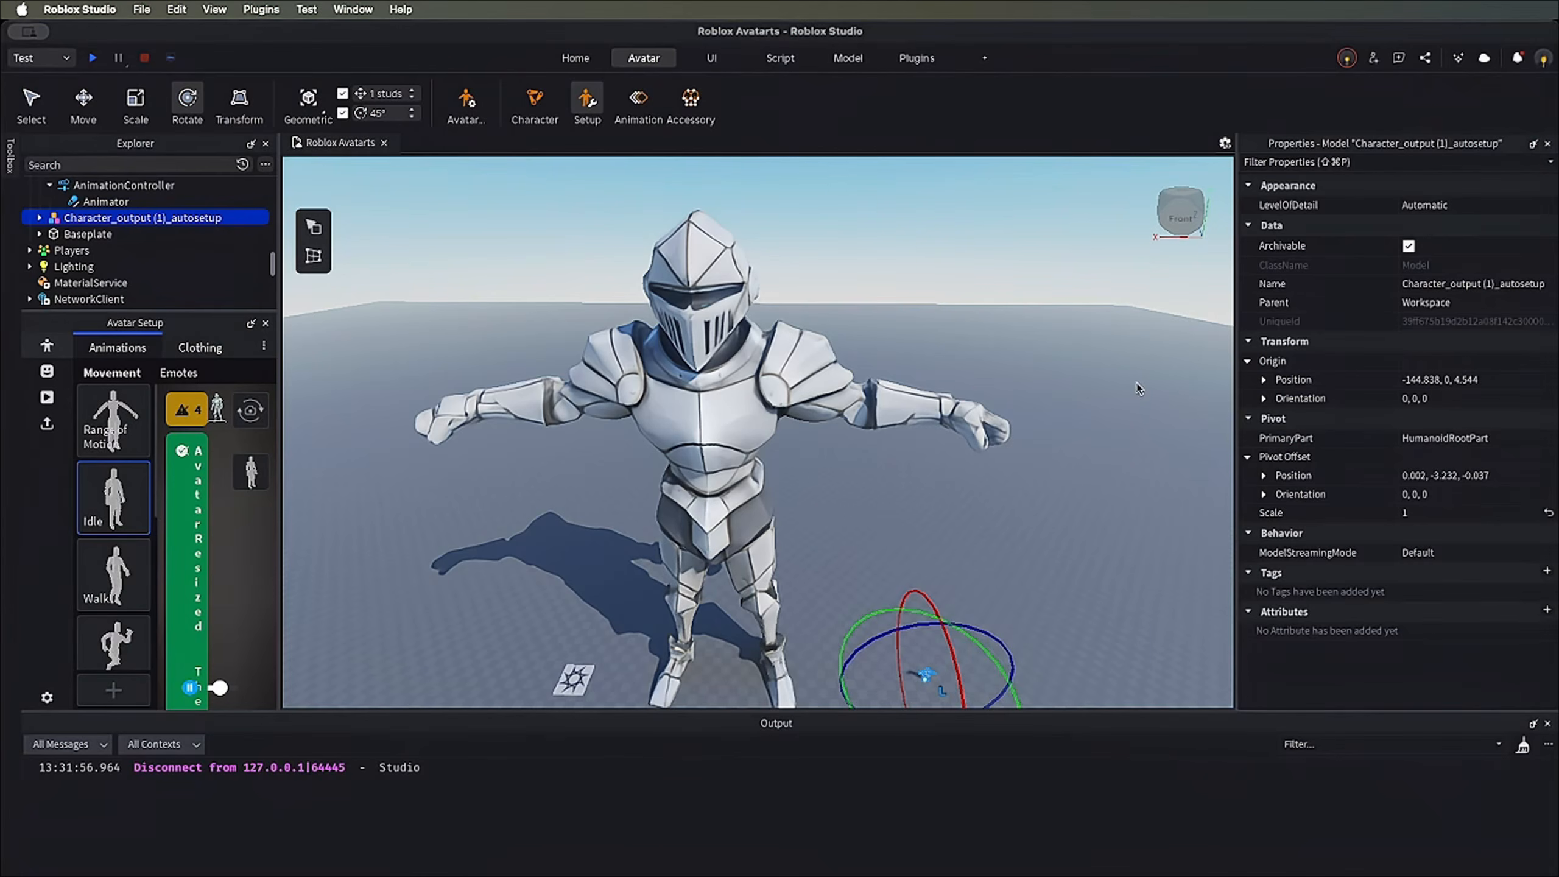
{"action": "right_click_drag", "start_coordinate": [918, 492], "coordinate": [918, 494]}
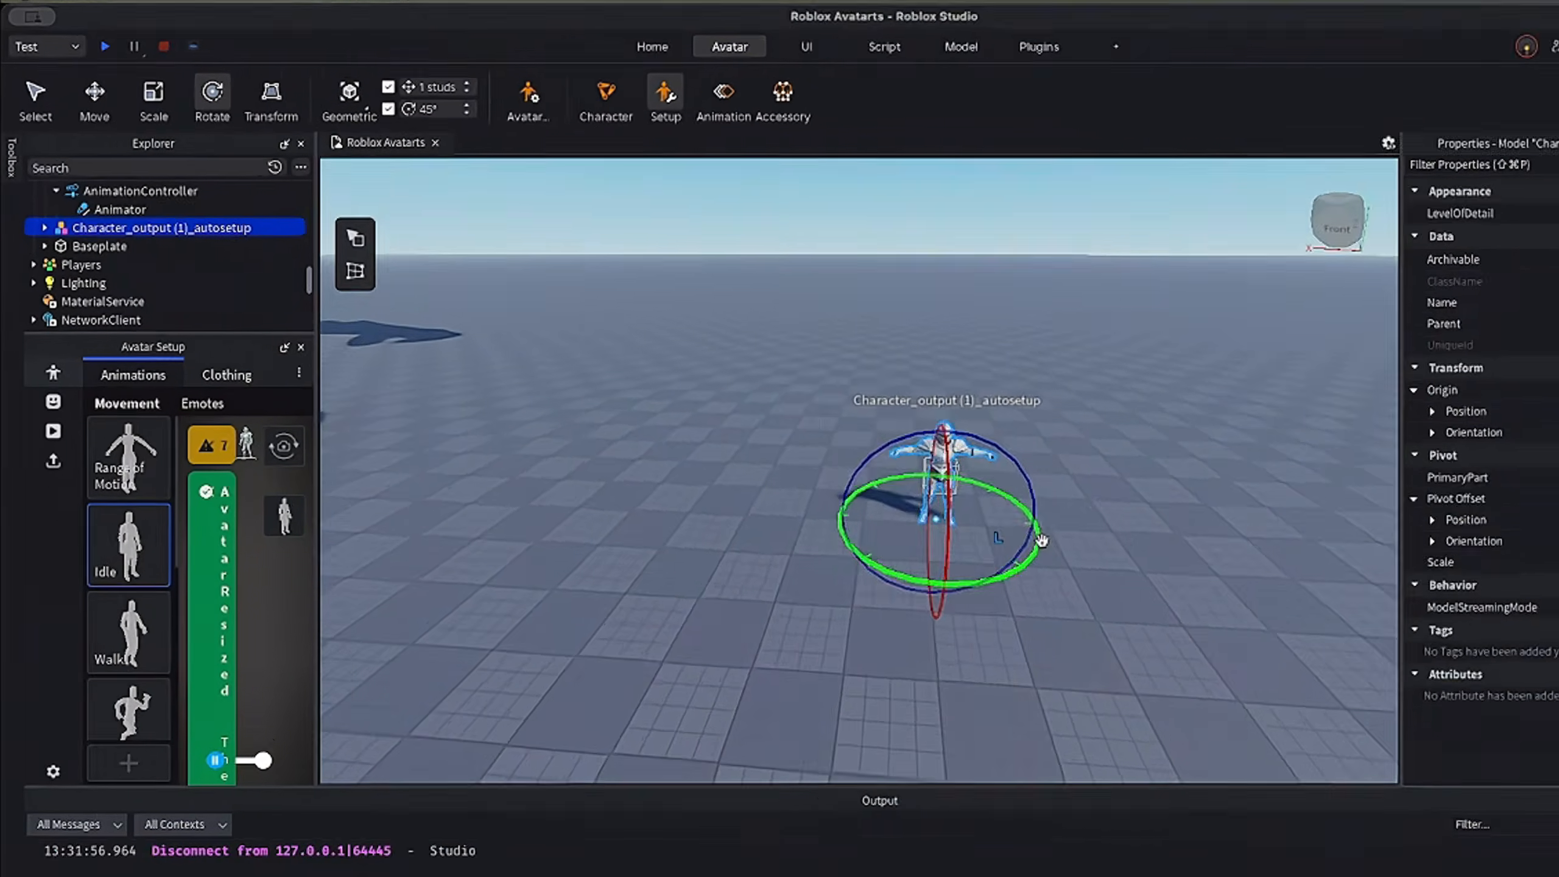
{"action": "right_click_drag", "start_coordinate": [1042, 541], "coordinate": [1042, 540]}
Step: Close Avatar Setup and delete the original Character_output (1) model, keeping the autosetup copy
{"action": "left_click", "coordinate": [602, 289]}
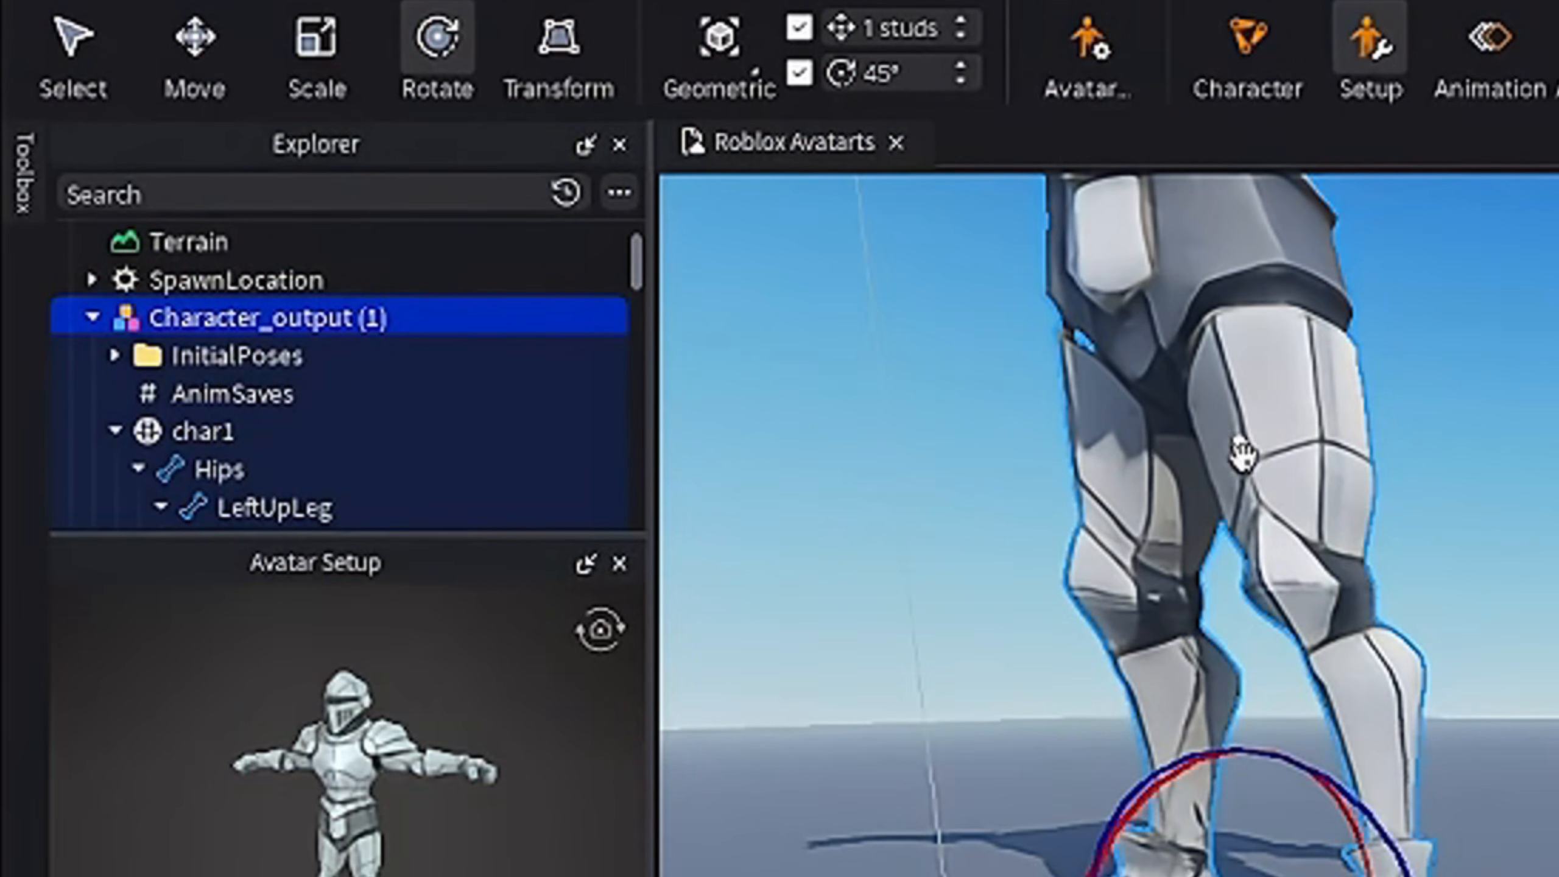
{"action": "left_click", "coordinate": [1369, 73]}
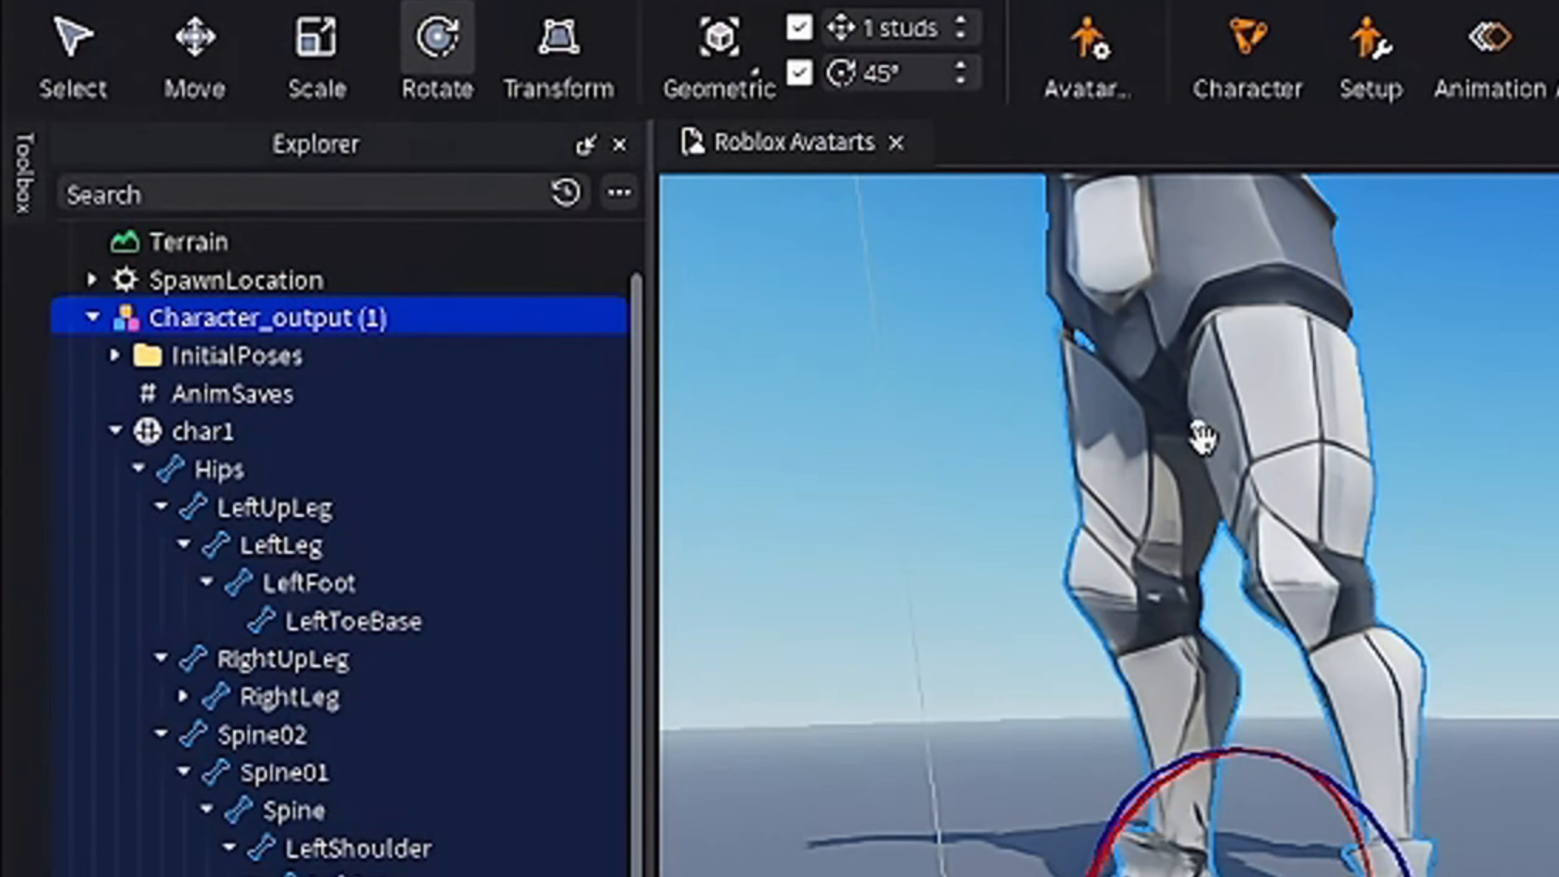
{"action": "right_click", "coordinate": [452, 335]}
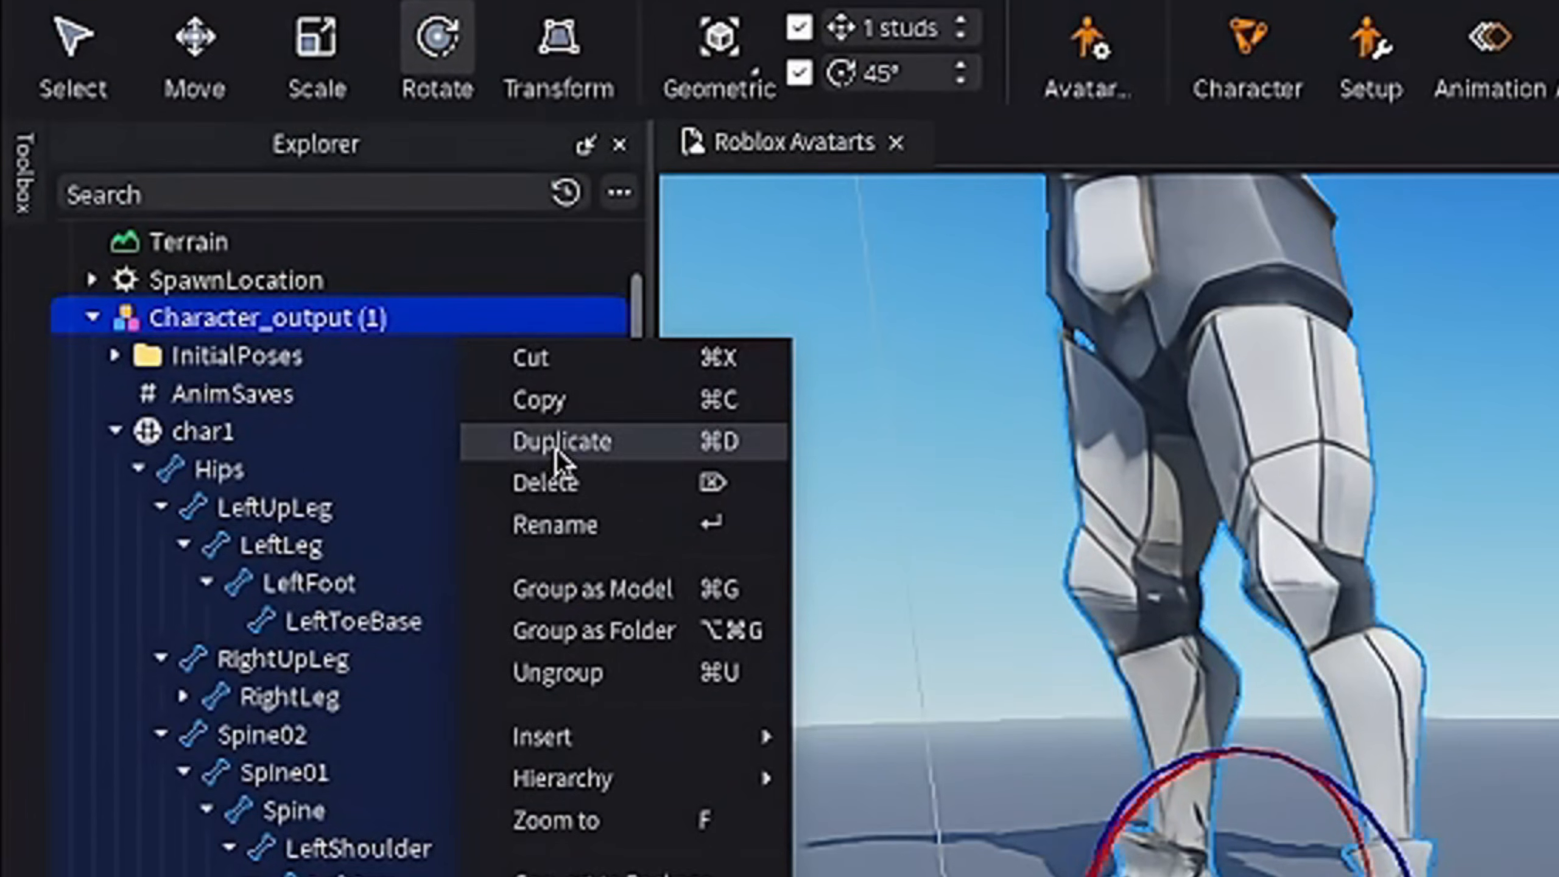
{"action": "left_click", "coordinate": [540, 483]}
{"action": "right_click_drag", "start_coordinate": [1110, 526], "coordinate": [1110, 587]}
{"action": "scroll", "coordinate": [1110, 526], "scroll_direction": "up", "scroll_amount": 5}
{"action": "right_click_drag", "start_coordinate": [1109, 526], "coordinate": [987, 527]}
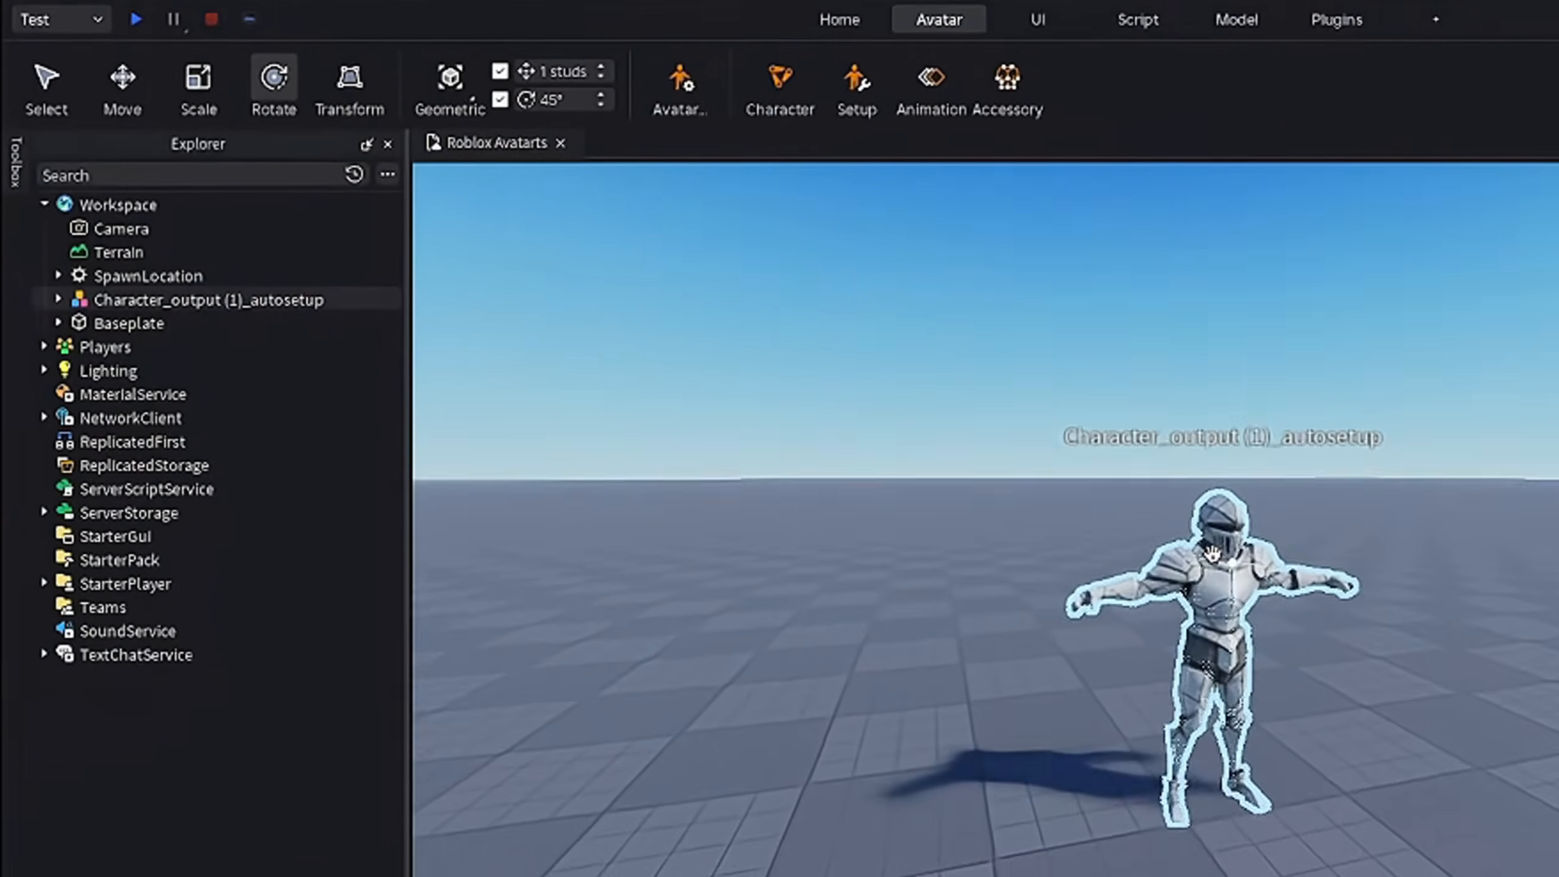
{"action": "right_click_drag", "start_coordinate": [1213, 554], "coordinate": [1192, 566]}
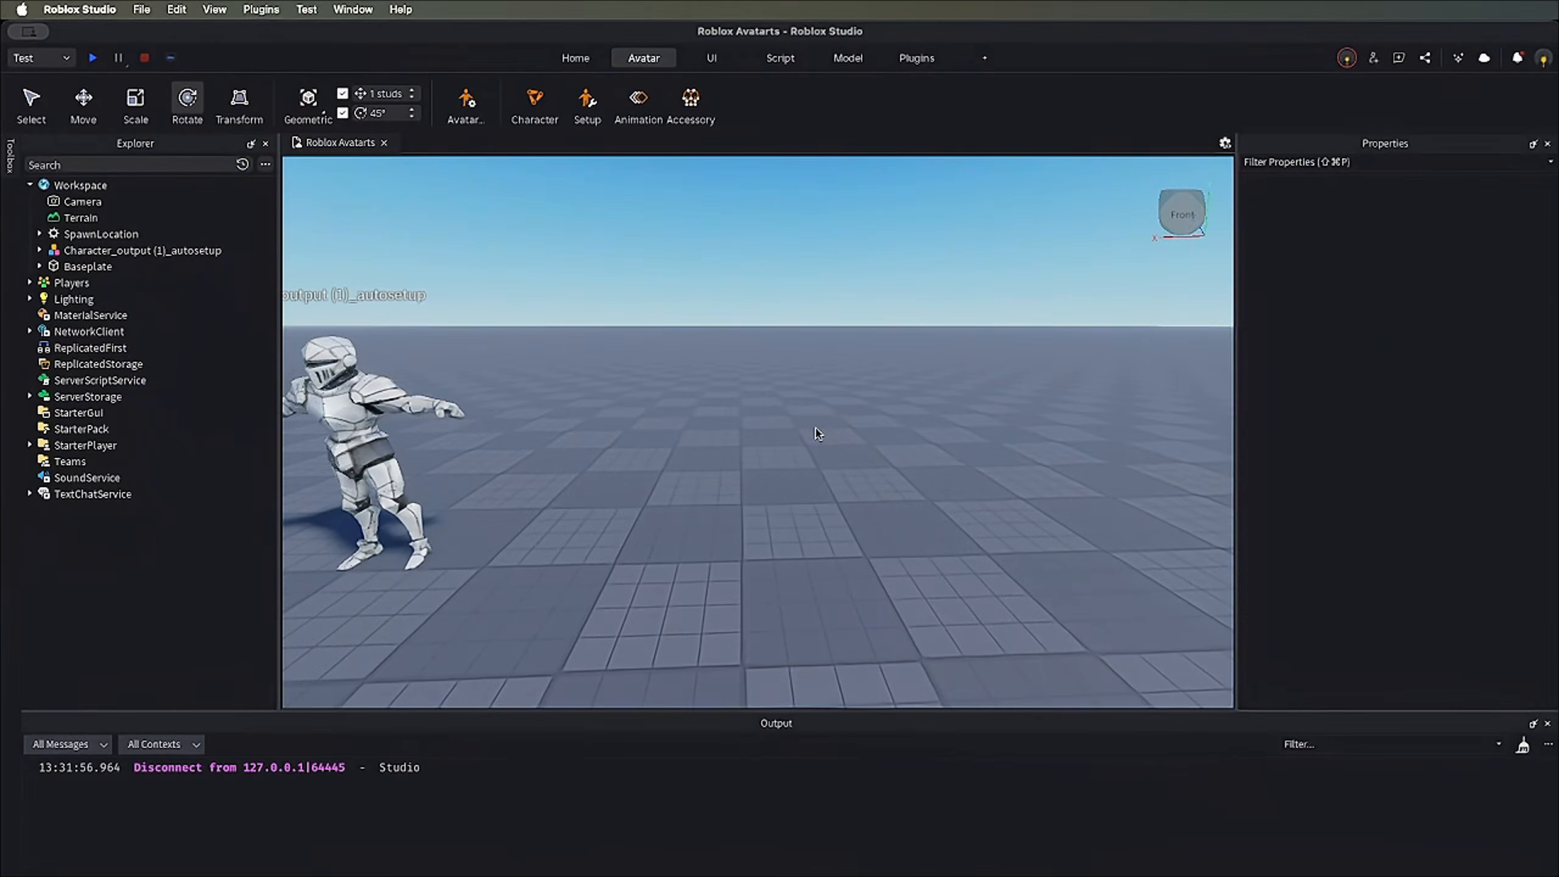
Step: Open Avatar Setup for the autosetup knight, look over its animation previews and Test in Experience option, and close it
{"action": "left_click", "coordinate": [387, 416]}
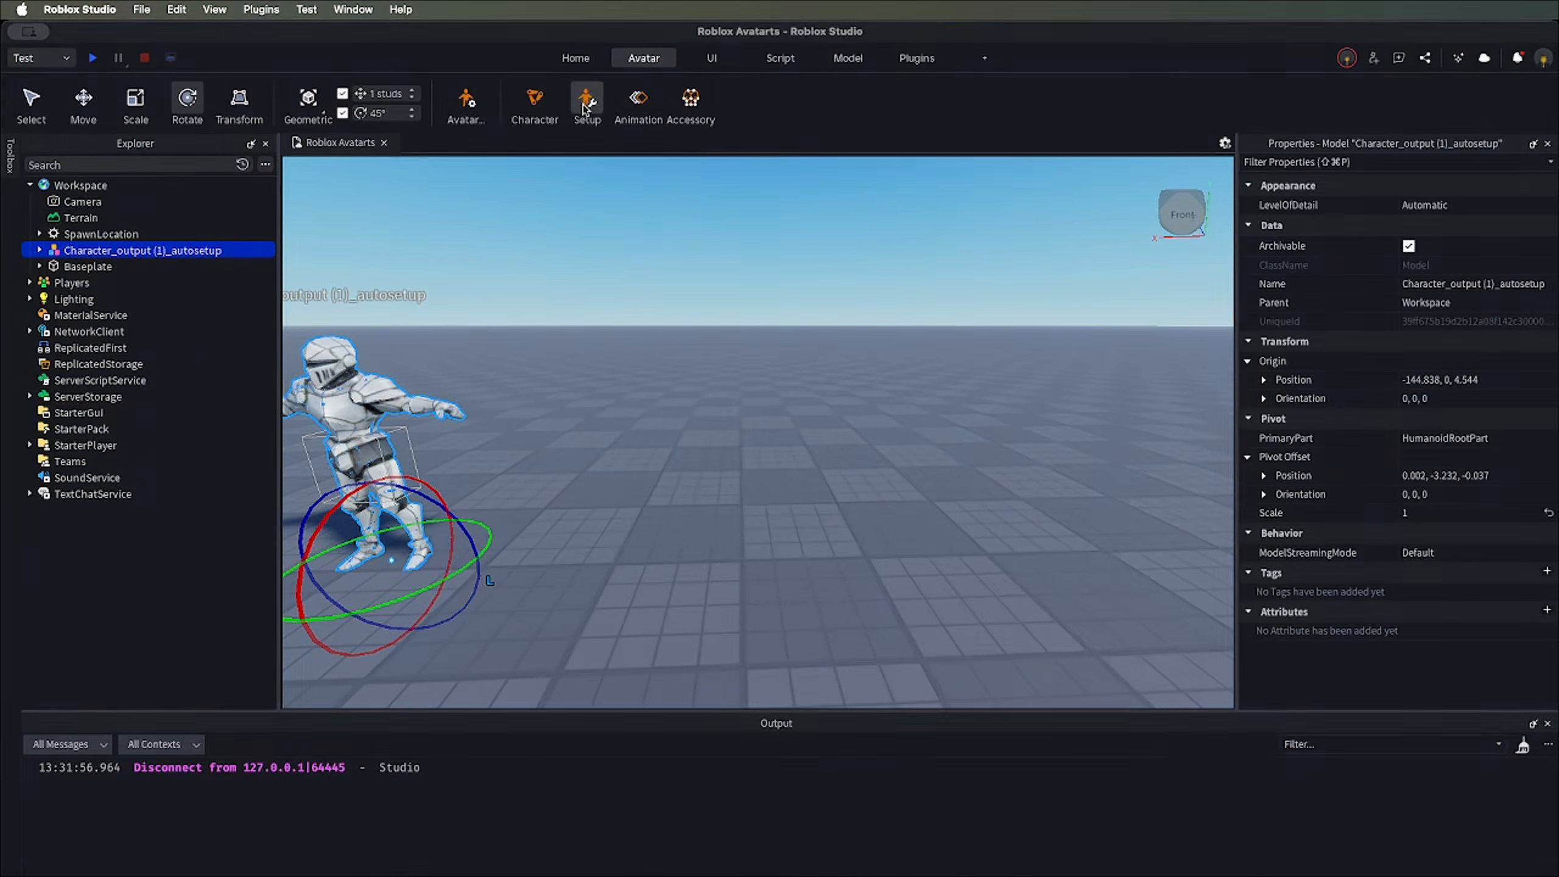
{"action": "left_click", "coordinate": [587, 101]}
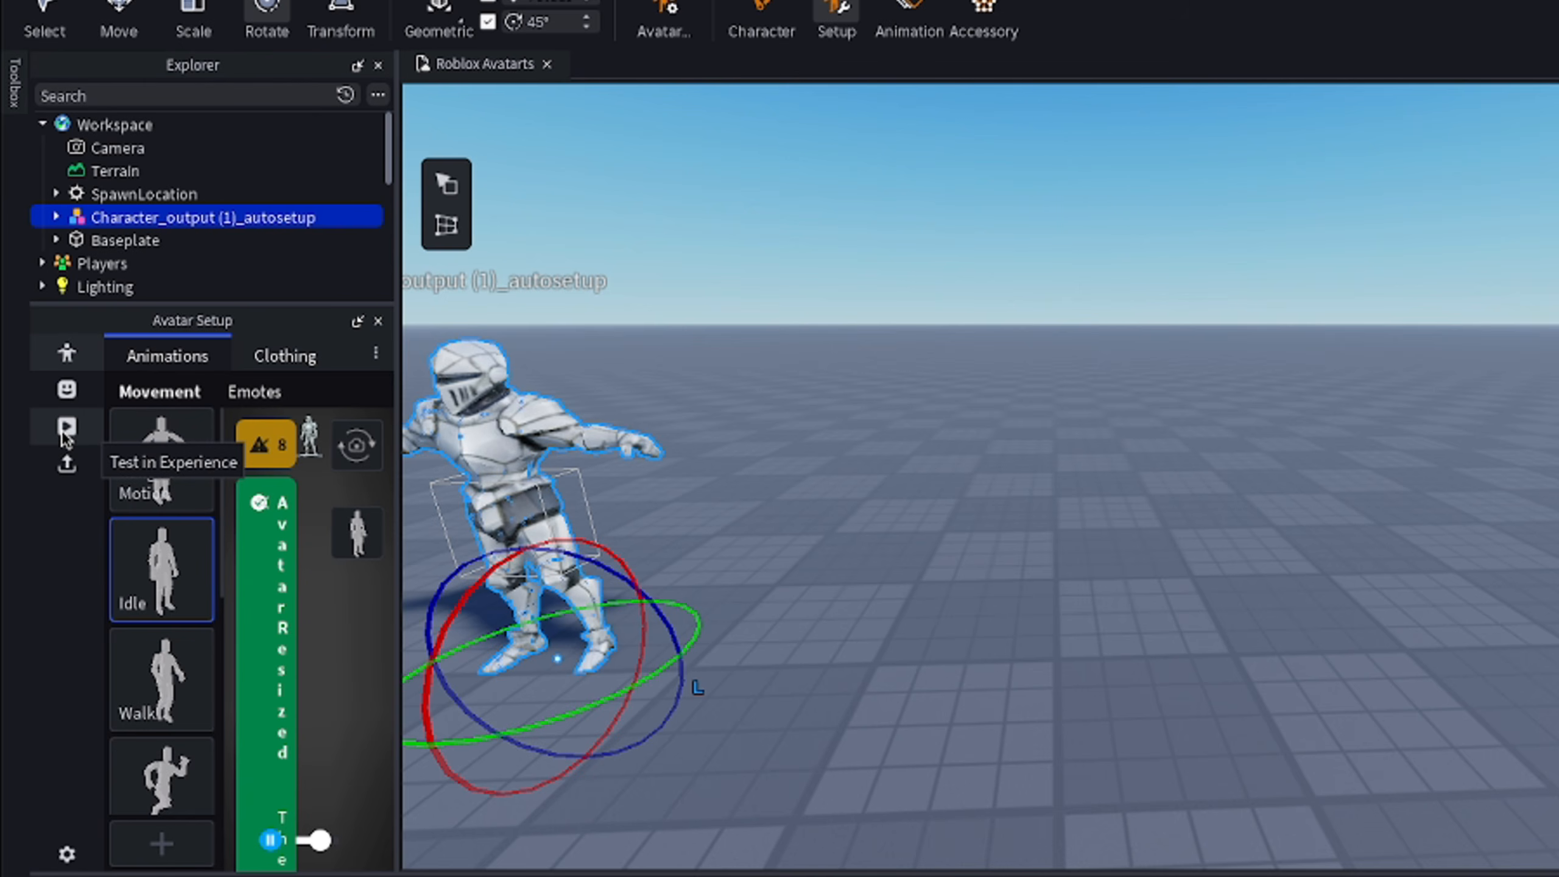
{"action": "left_click", "coordinate": [858, 24]}
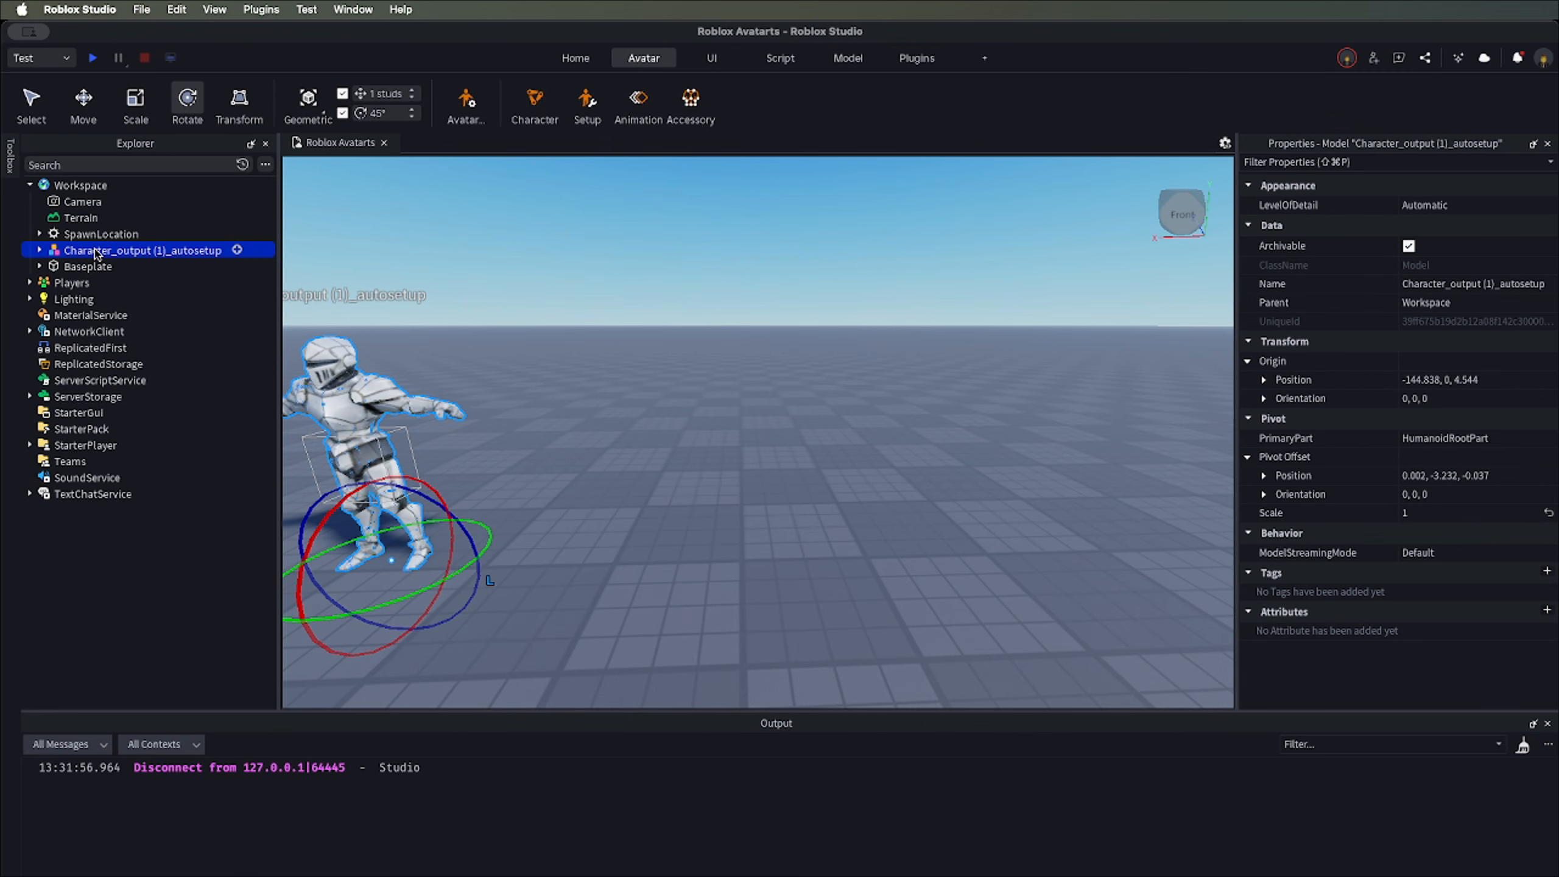
Step: Rename the Character_output (1)_autosetup model in the workspace as "StarterCharacter" and deselect it
{"action": "right_click_drag", "start_coordinate": [480, 311], "coordinate": [778, 303]}
{"action": "scroll", "coordinate": [483, 312], "scroll_direction": "down", "scroll_amount": 5}
{"action": "scroll", "coordinate": [549, 316], "scroll_direction": "up", "scroll_amount": 4}
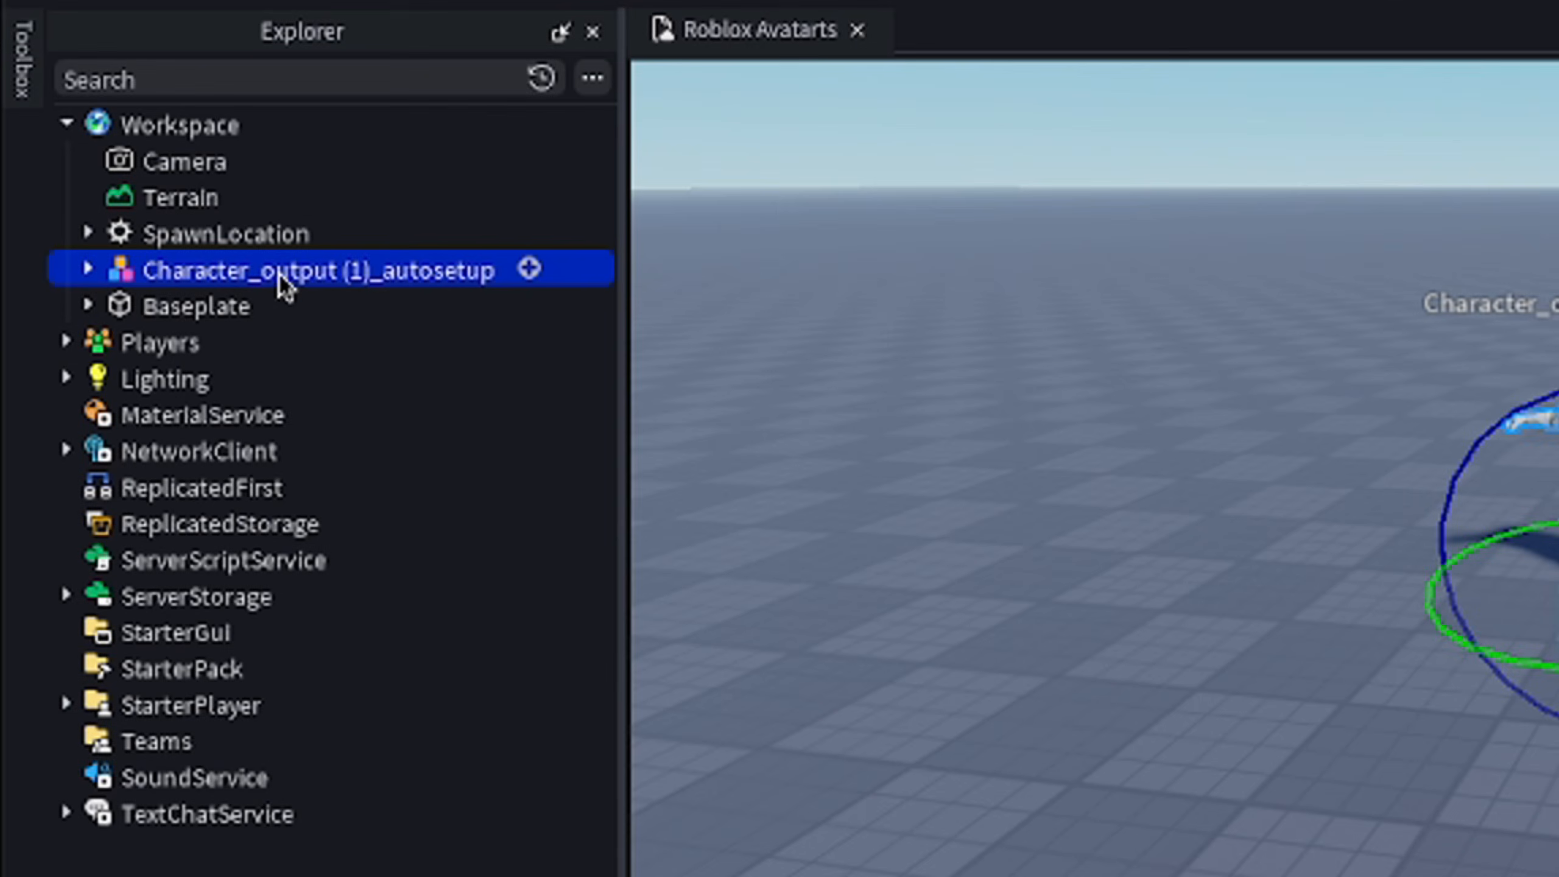
{"action": "right_click", "coordinate": [278, 272]}
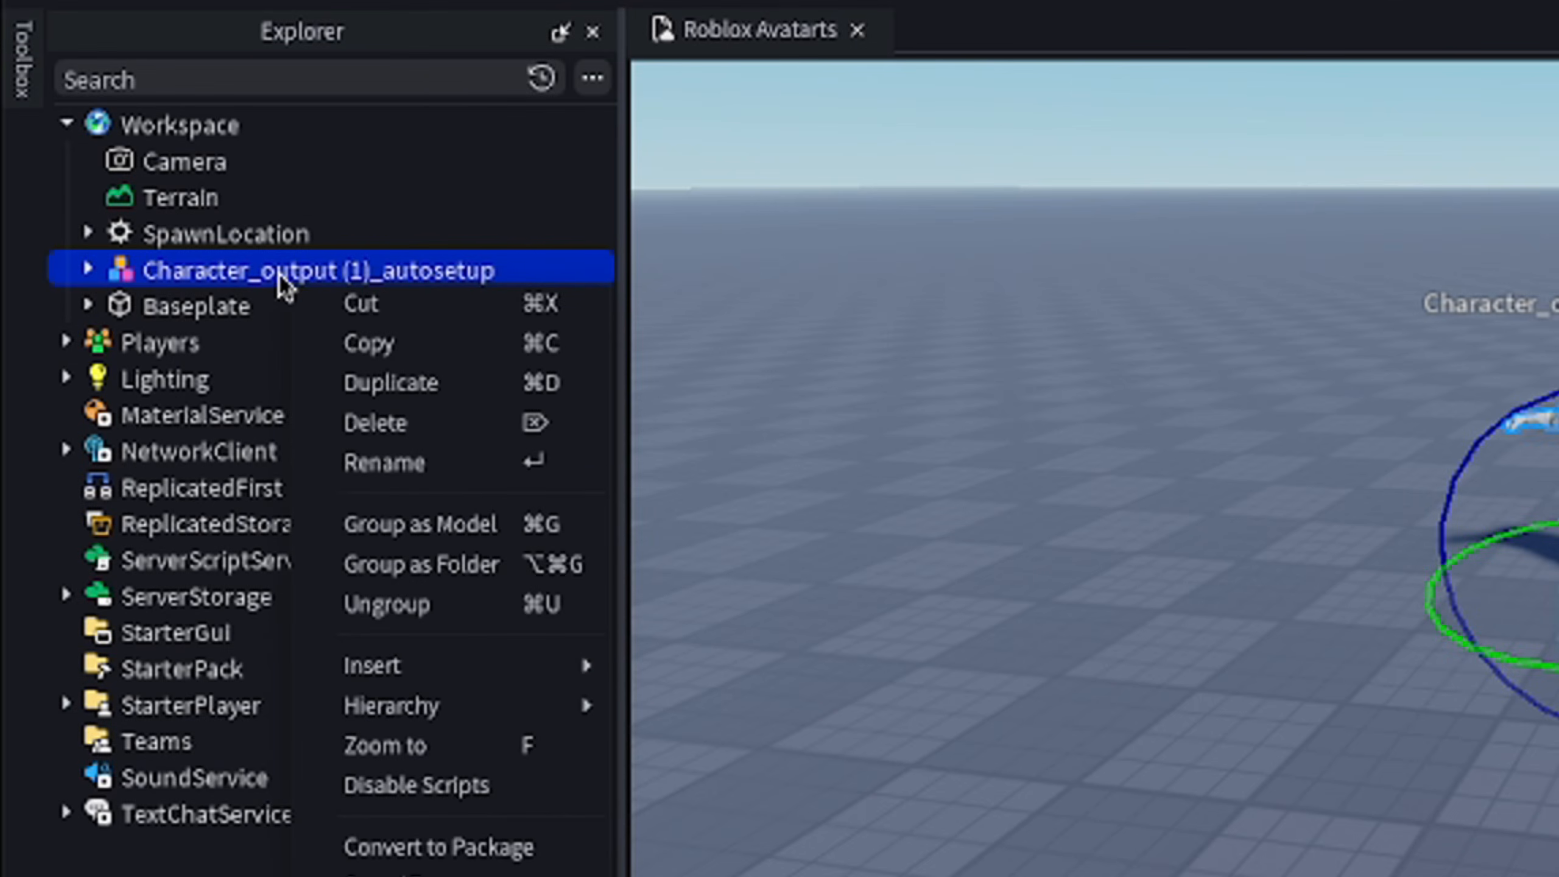
{"action": "left_click", "coordinate": [393, 462]}
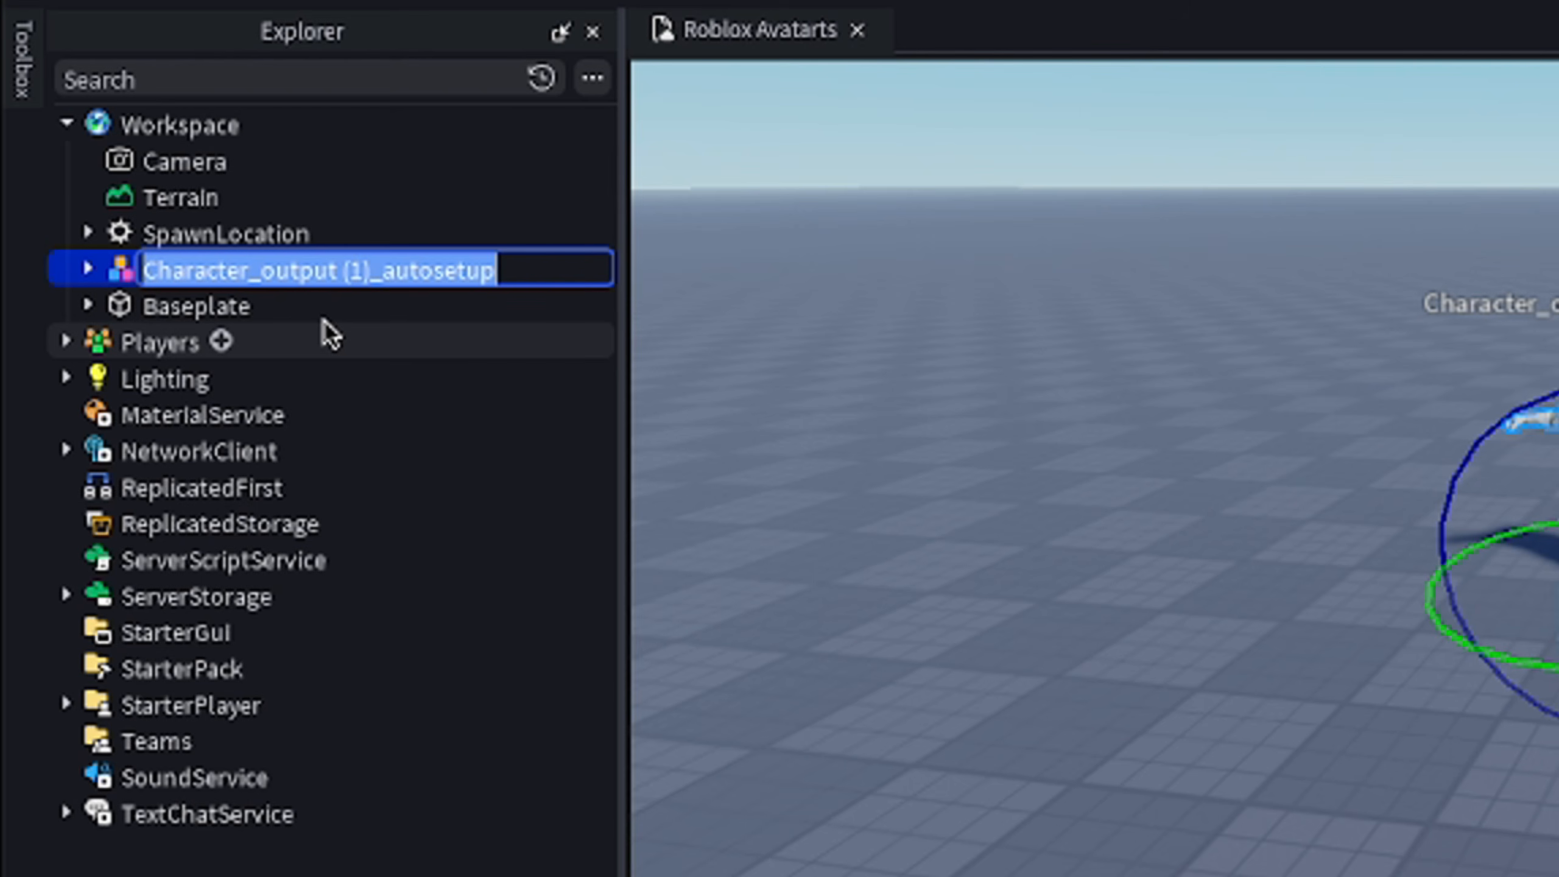
{"action": "type", "text": "Sta"}
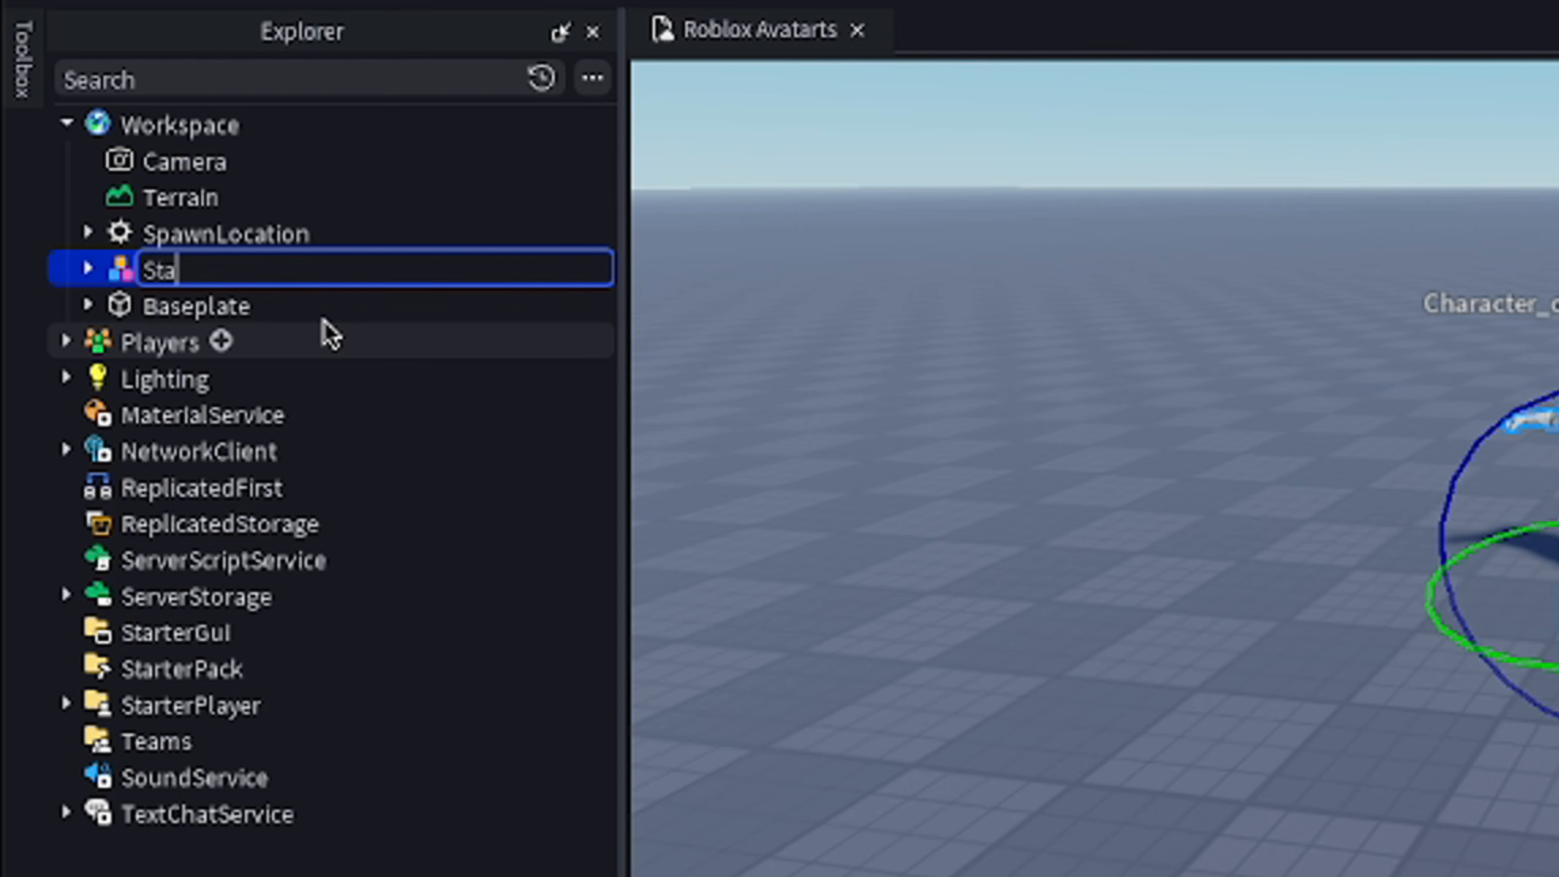
{"action": "type", "text": "rterChara"}
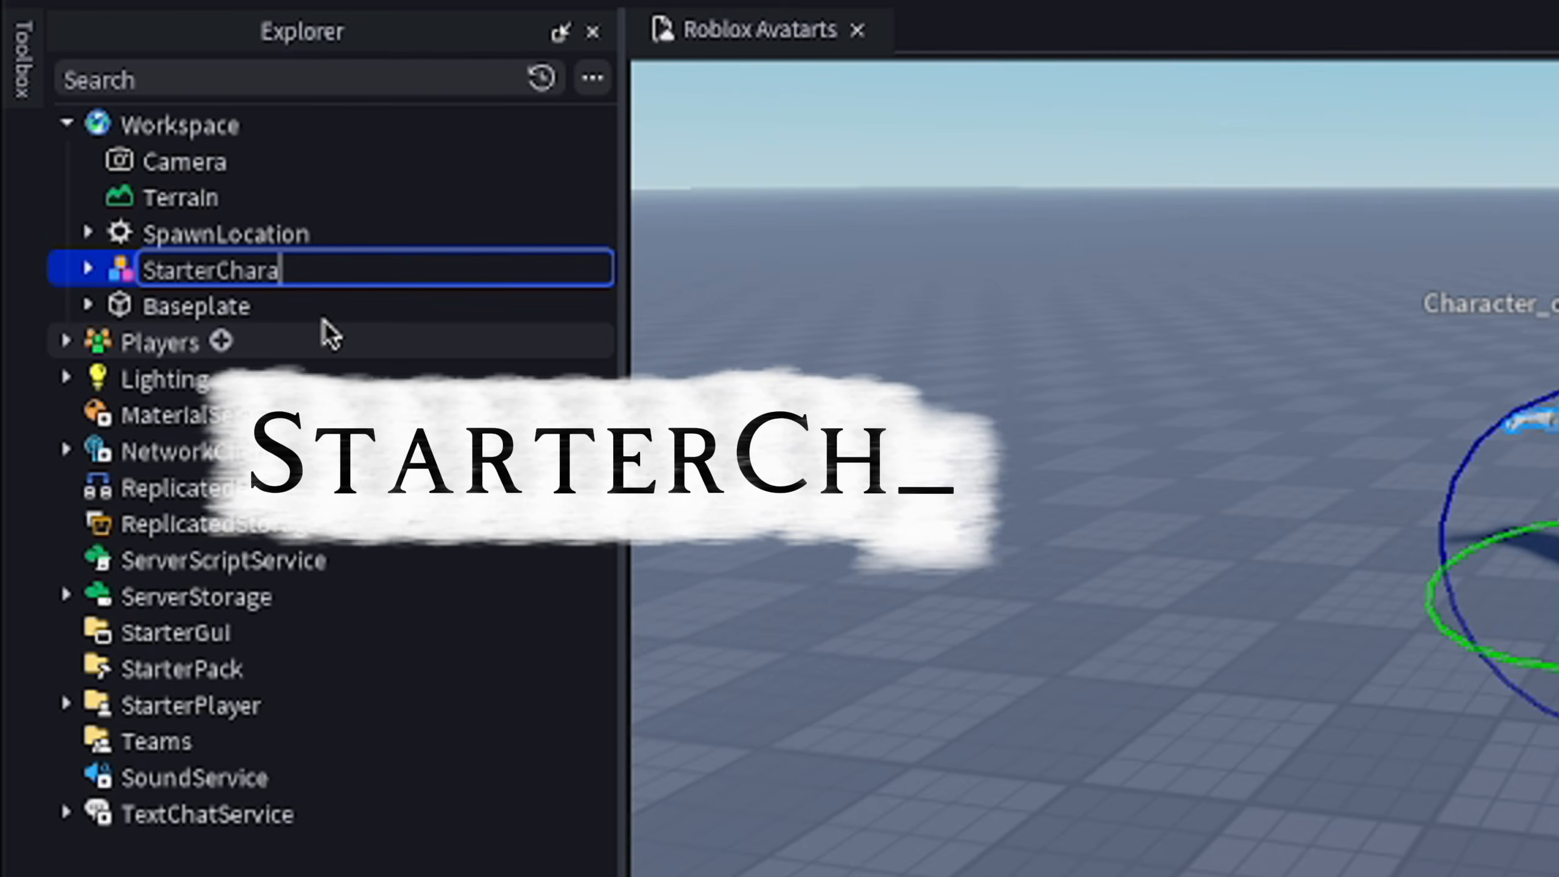
{"action": "type", "text": "cter"}
{"action": "key", "text": "Return"}
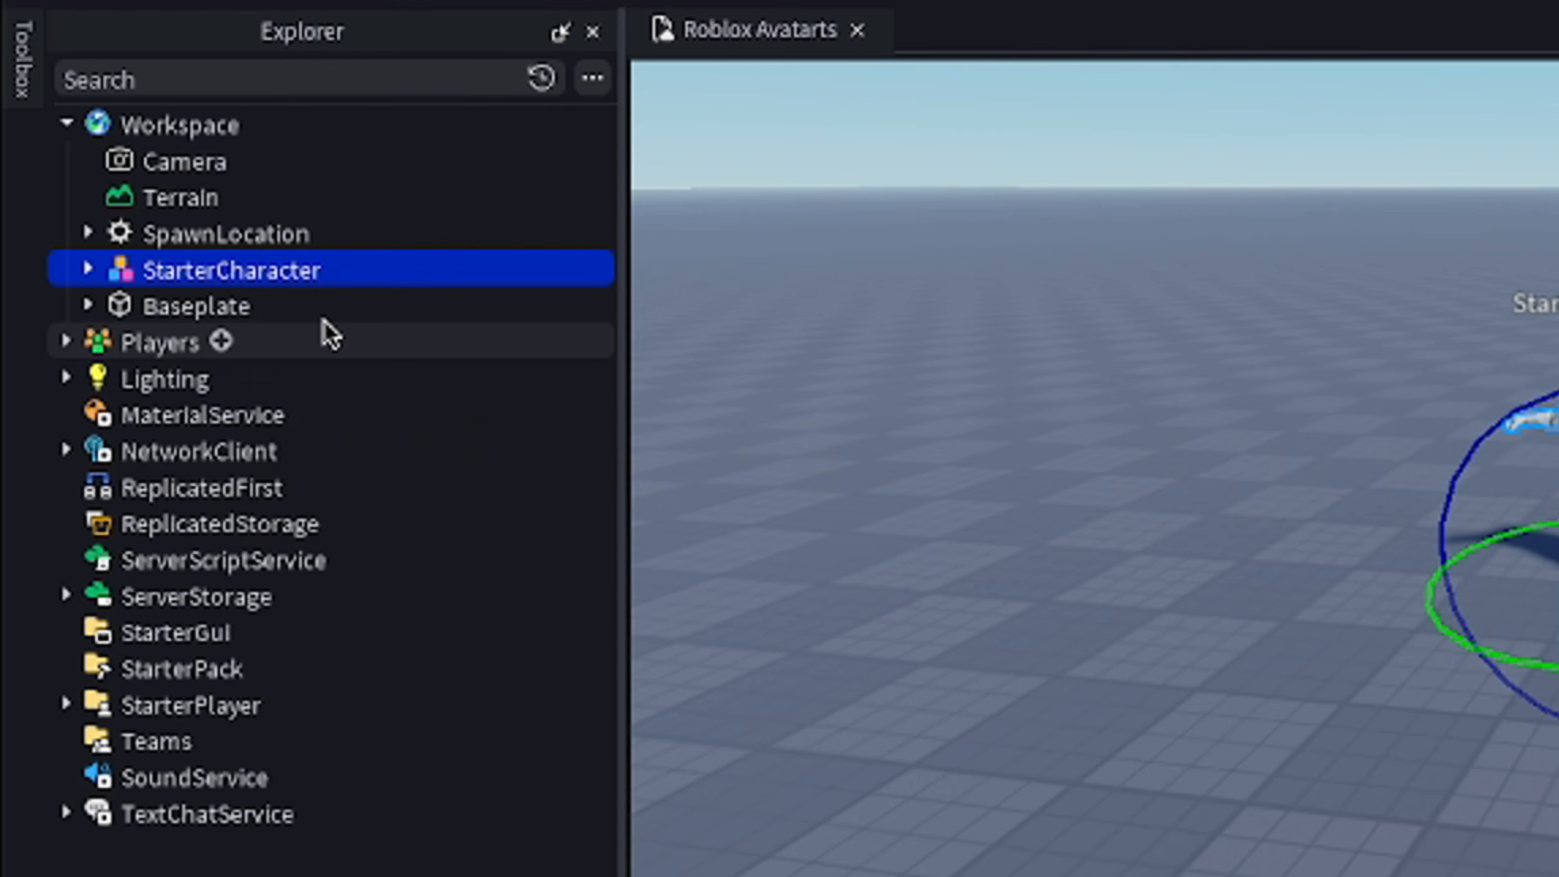
{"action": "left_click", "coordinate": [832, 492]}
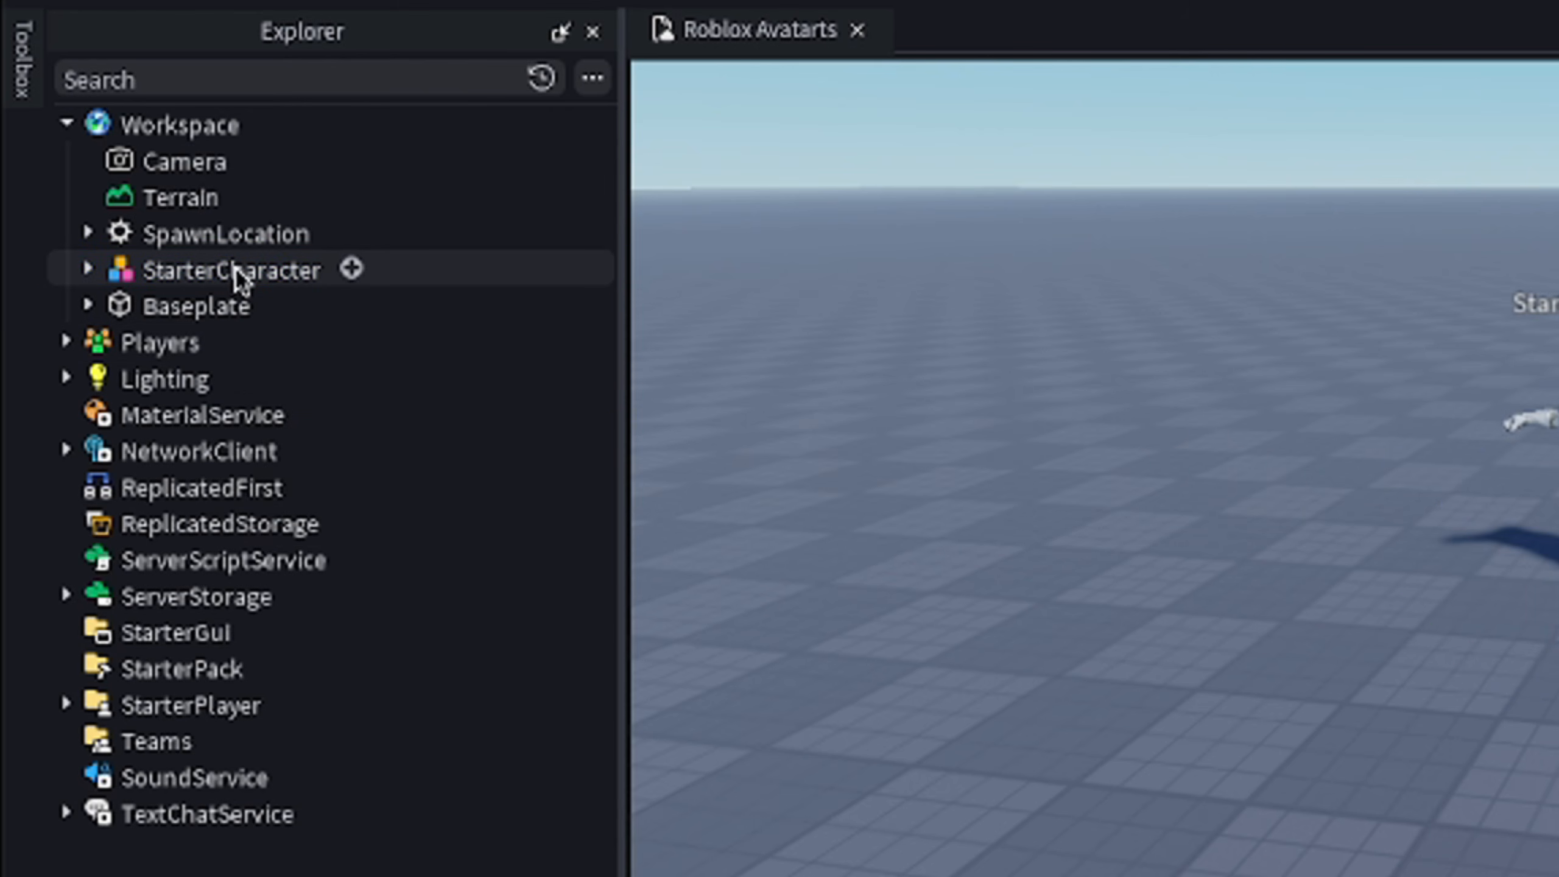
Step: Move the StarterCharacter model out of Workspace and into the StarterPlayer folder
{"action": "left_click_drag", "start_coordinate": [234, 271], "coordinate": [282, 285]}
{"action": "left_click", "coordinate": [80, 710]}
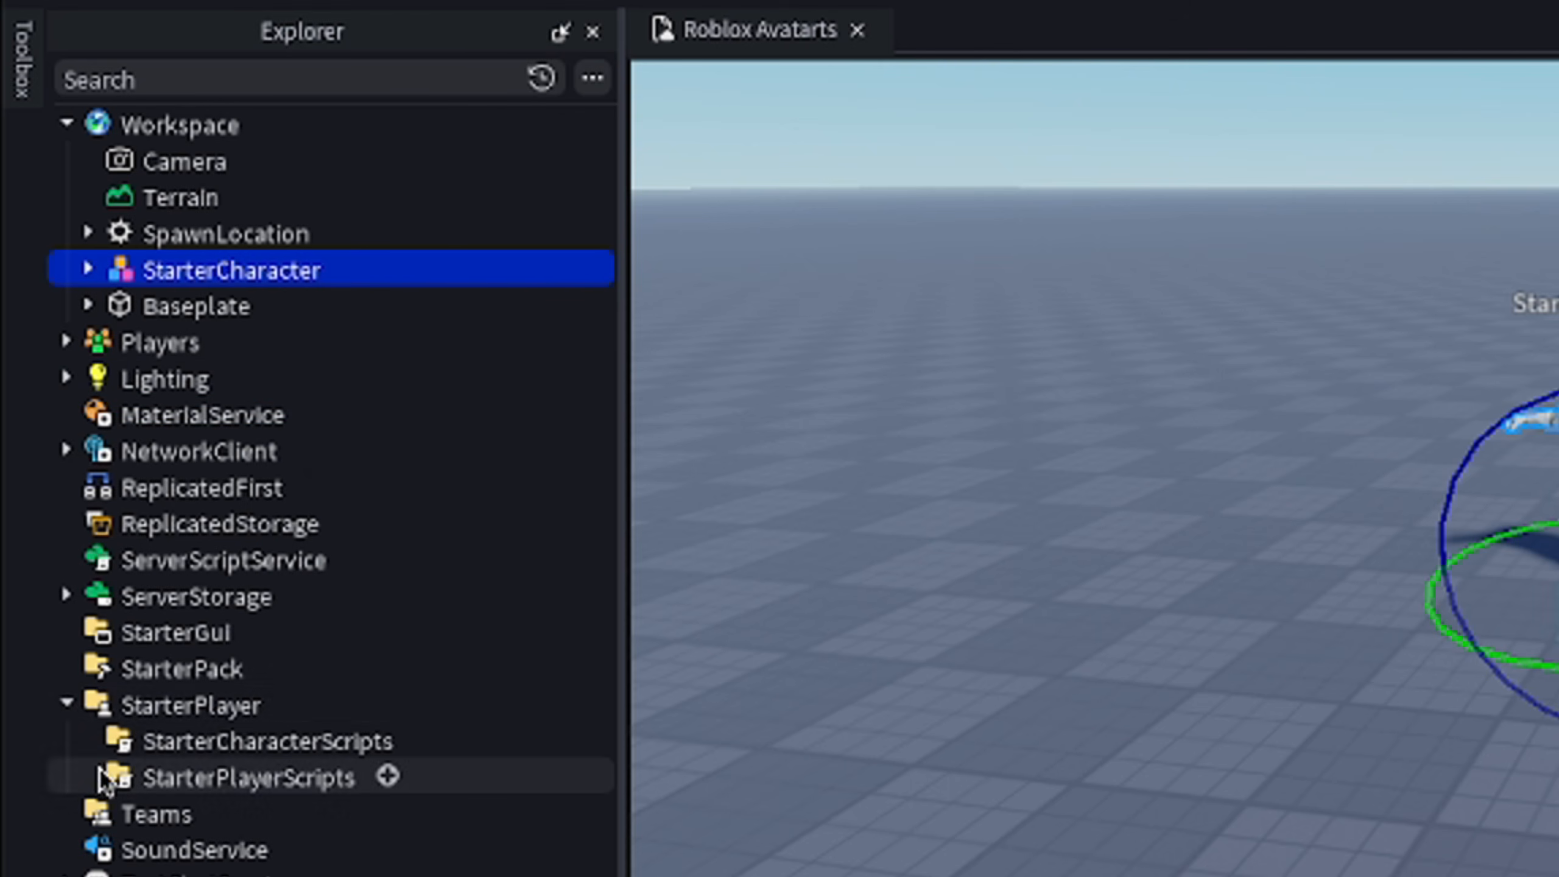
{"action": "left_click_drag", "start_coordinate": [131, 279], "coordinate": [196, 714]}
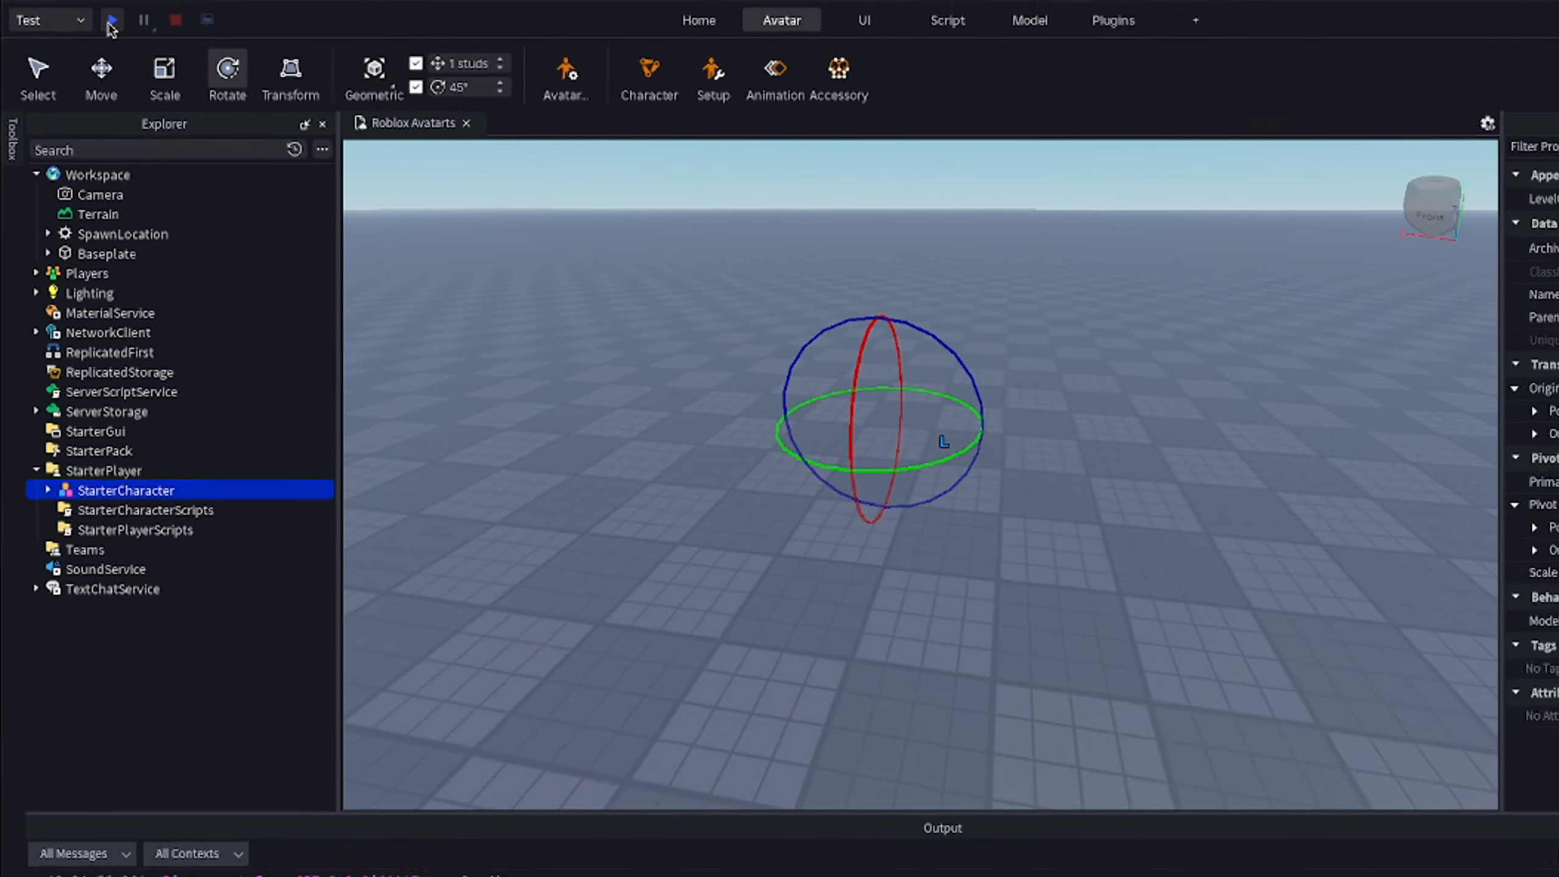
Step: Start a playtest and run the knight off the spawn pad across the baseplate, examining its movement animation up close from behind
{"action": "left_click", "coordinate": [111, 20]}
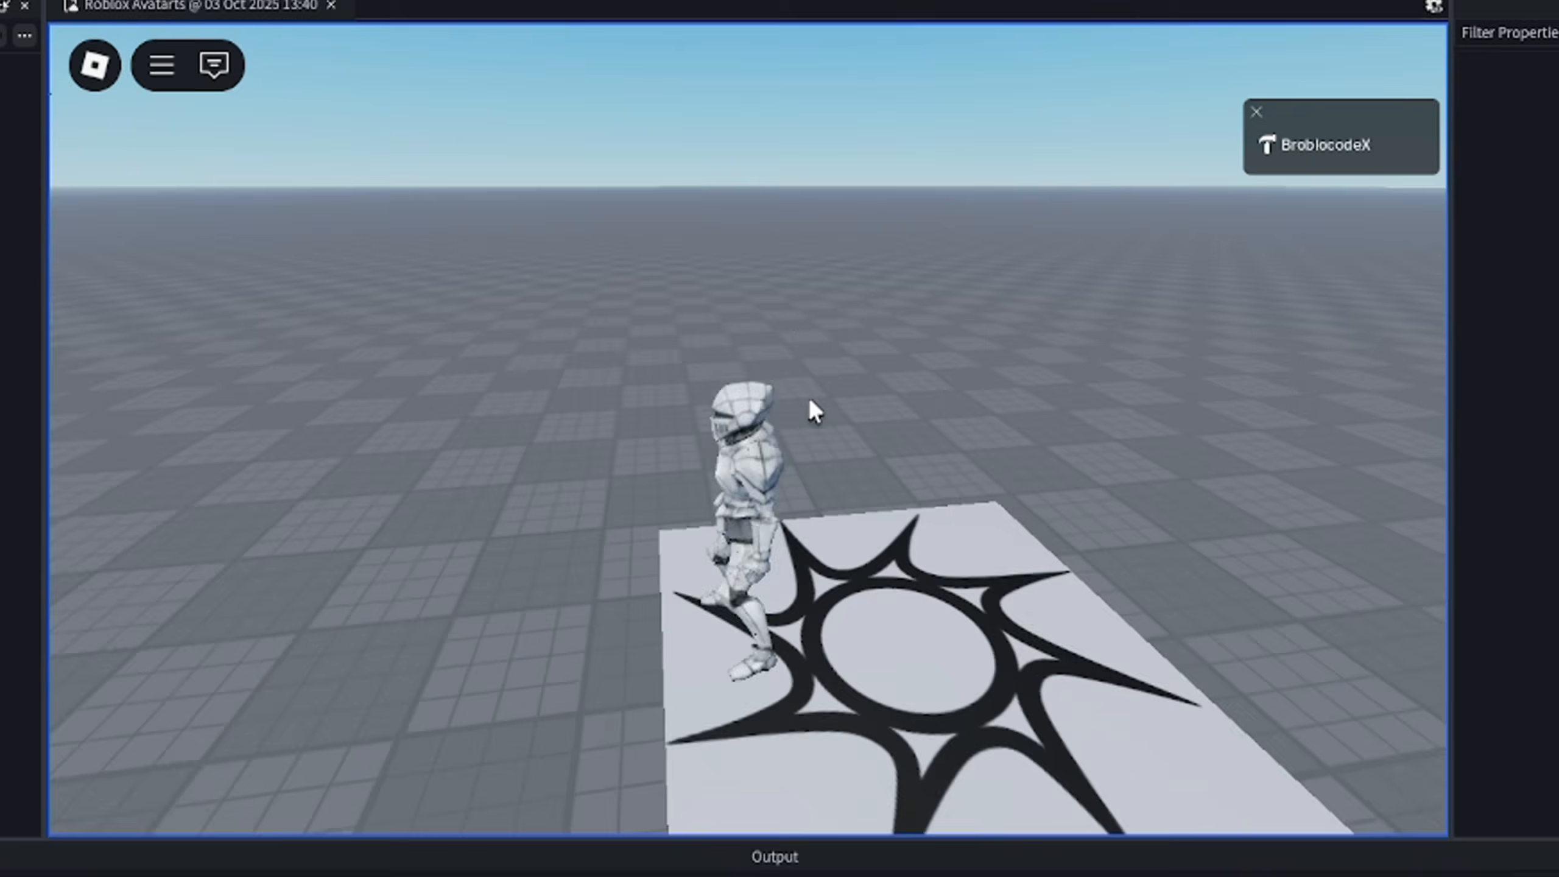
{"action": "right_click_drag", "start_coordinate": [809, 399], "coordinate": [812, 397]}
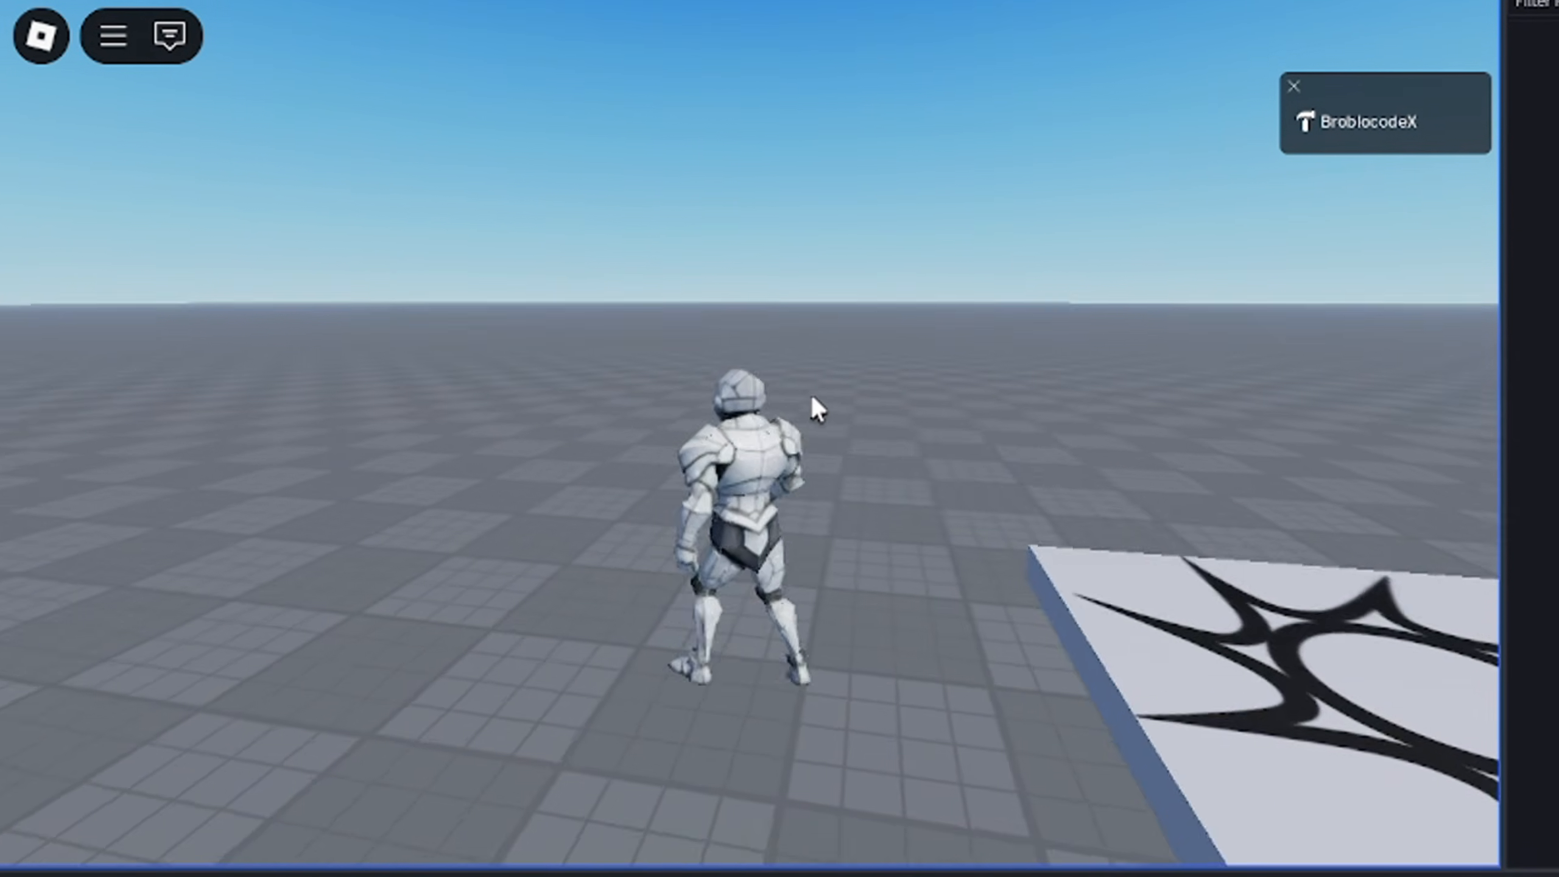
{"action": "key", "text": "a"}
{"action": "key", "text": "s"}
{"action": "key", "text": "w"}
{"action": "key", "text": "a"}
{"action": "right_click_drag", "start_coordinate": [892, 443], "coordinate": [952, 461]}
{"action": "scroll", "coordinate": [916, 453], "scroll_direction": "up", "scroll_amount": 3}
{"action": "key", "text": "d"}
{"action": "key", "text": "w"}
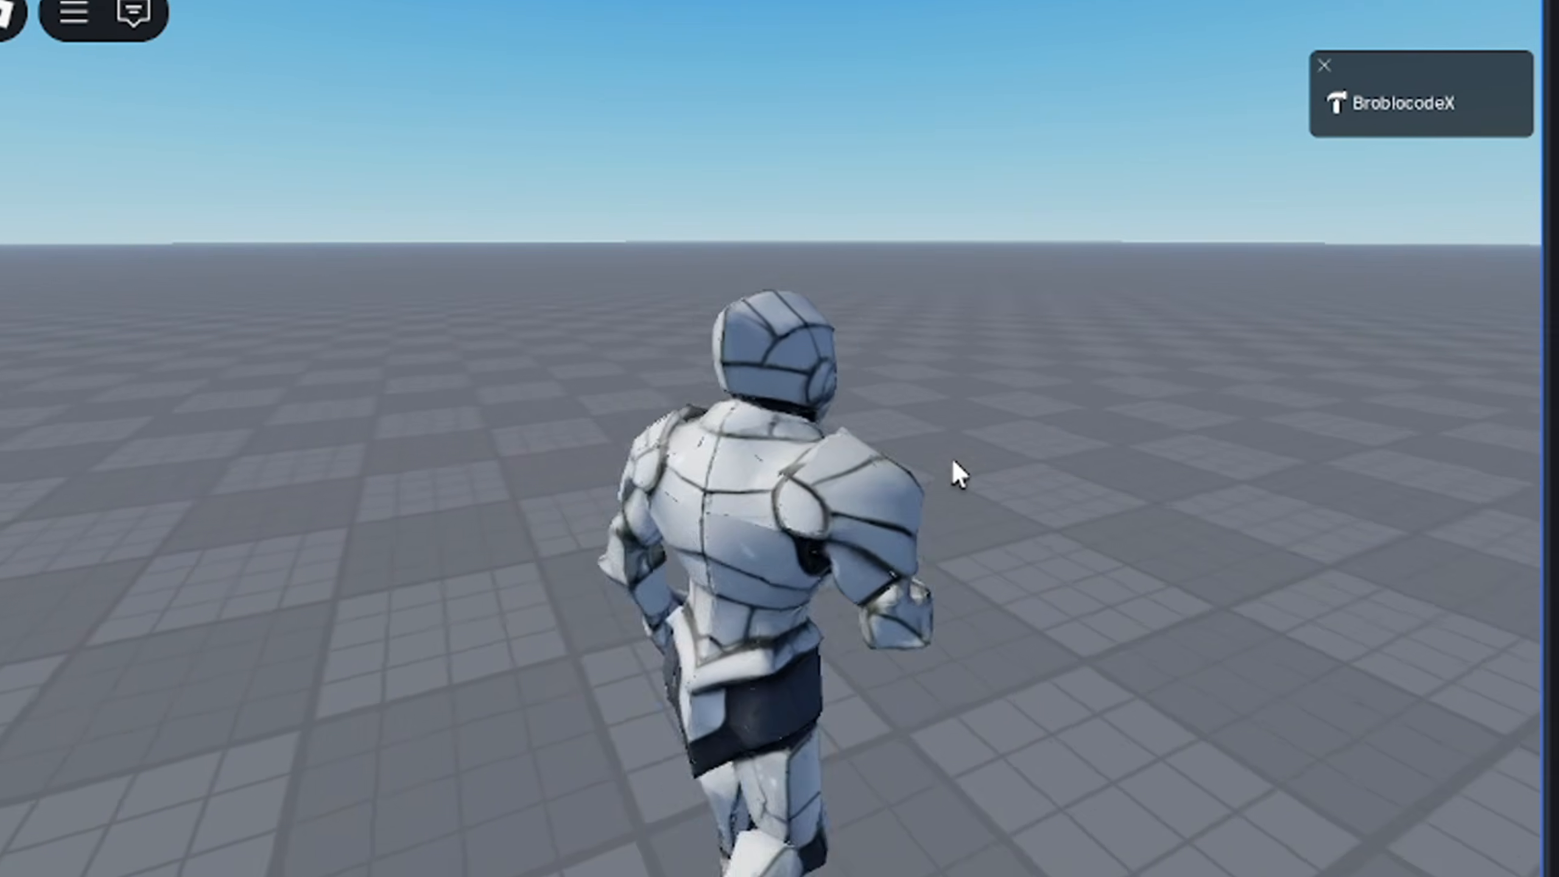
{"action": "key", "text": "w"}
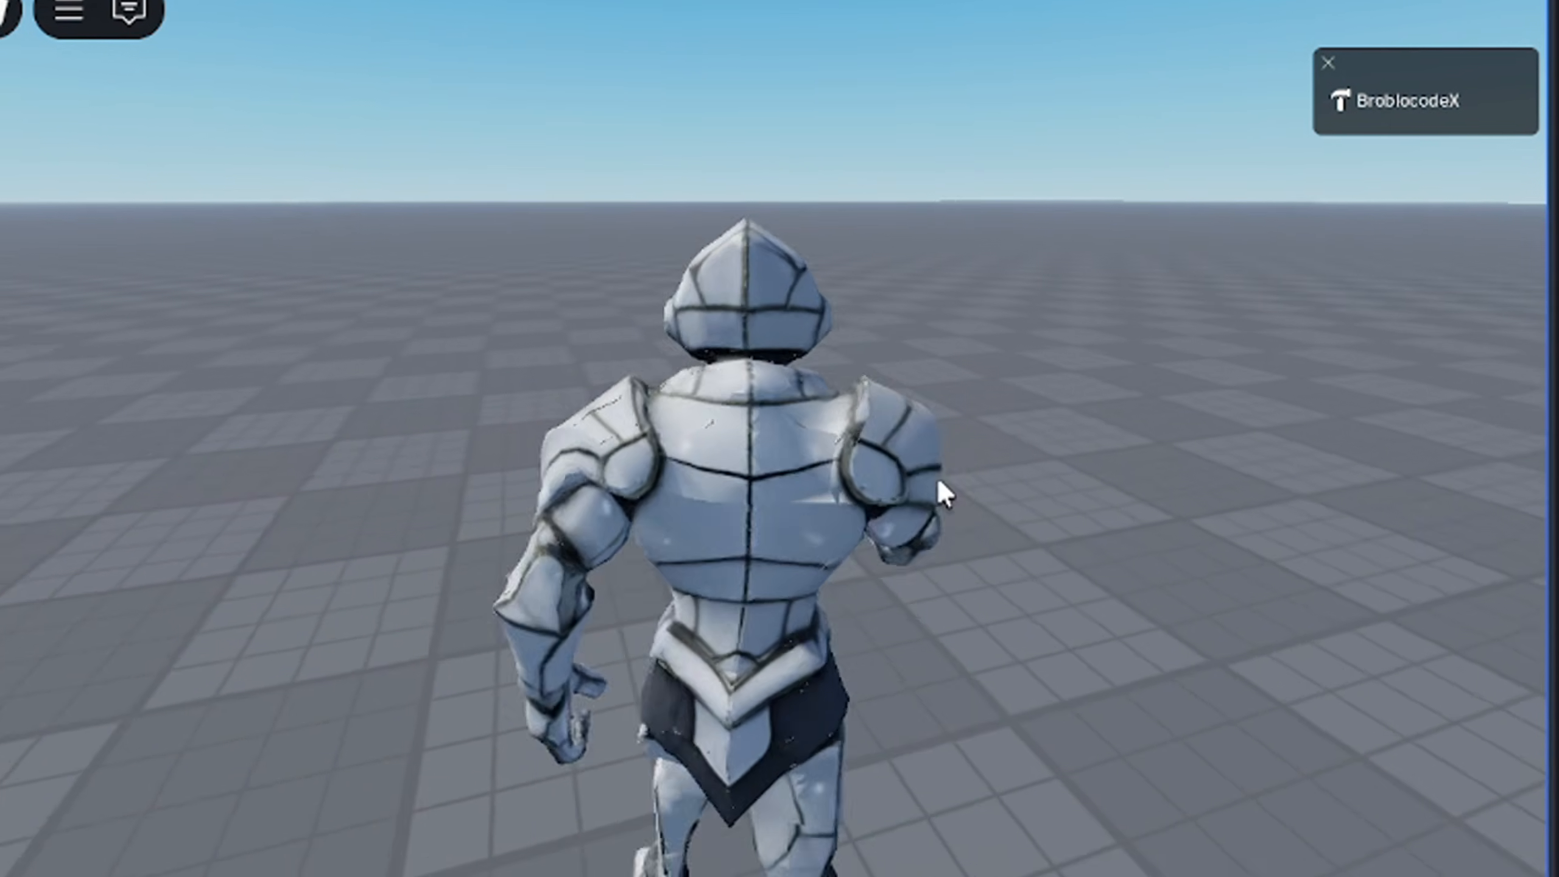
Step: Run the knight back and forth in the playtest, make it jump, and examine its armor from the front
{"action": "scroll", "coordinate": [890, 508], "scroll_direction": "down", "scroll_amount": 2}
{"action": "key", "text": "d"}
{"action": "right_click_drag", "start_coordinate": [886, 505], "coordinate": [916, 529]}
{"action": "key", "text": "s"}
{"action": "key", "text": "w"}
{"action": "key", "text": "space"}
{"action": "key", "text": "s"}
{"action": "scroll", "coordinate": [917, 540], "scroll_direction": "down", "scroll_amount": 6}
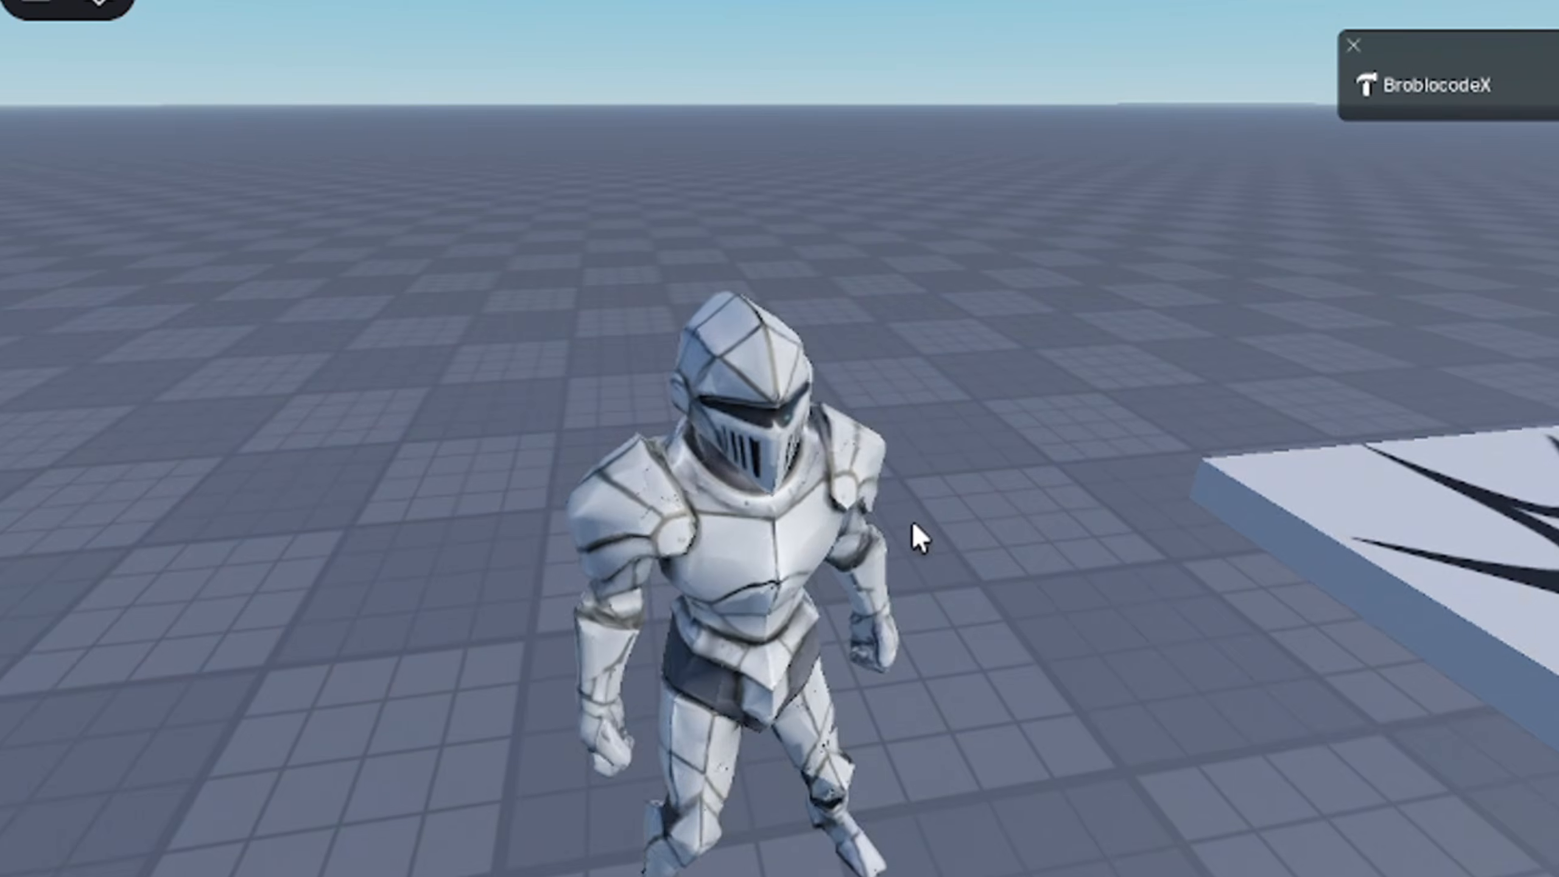
{"action": "scroll", "coordinate": [929, 542], "scroll_direction": "up", "scroll_amount": 3}
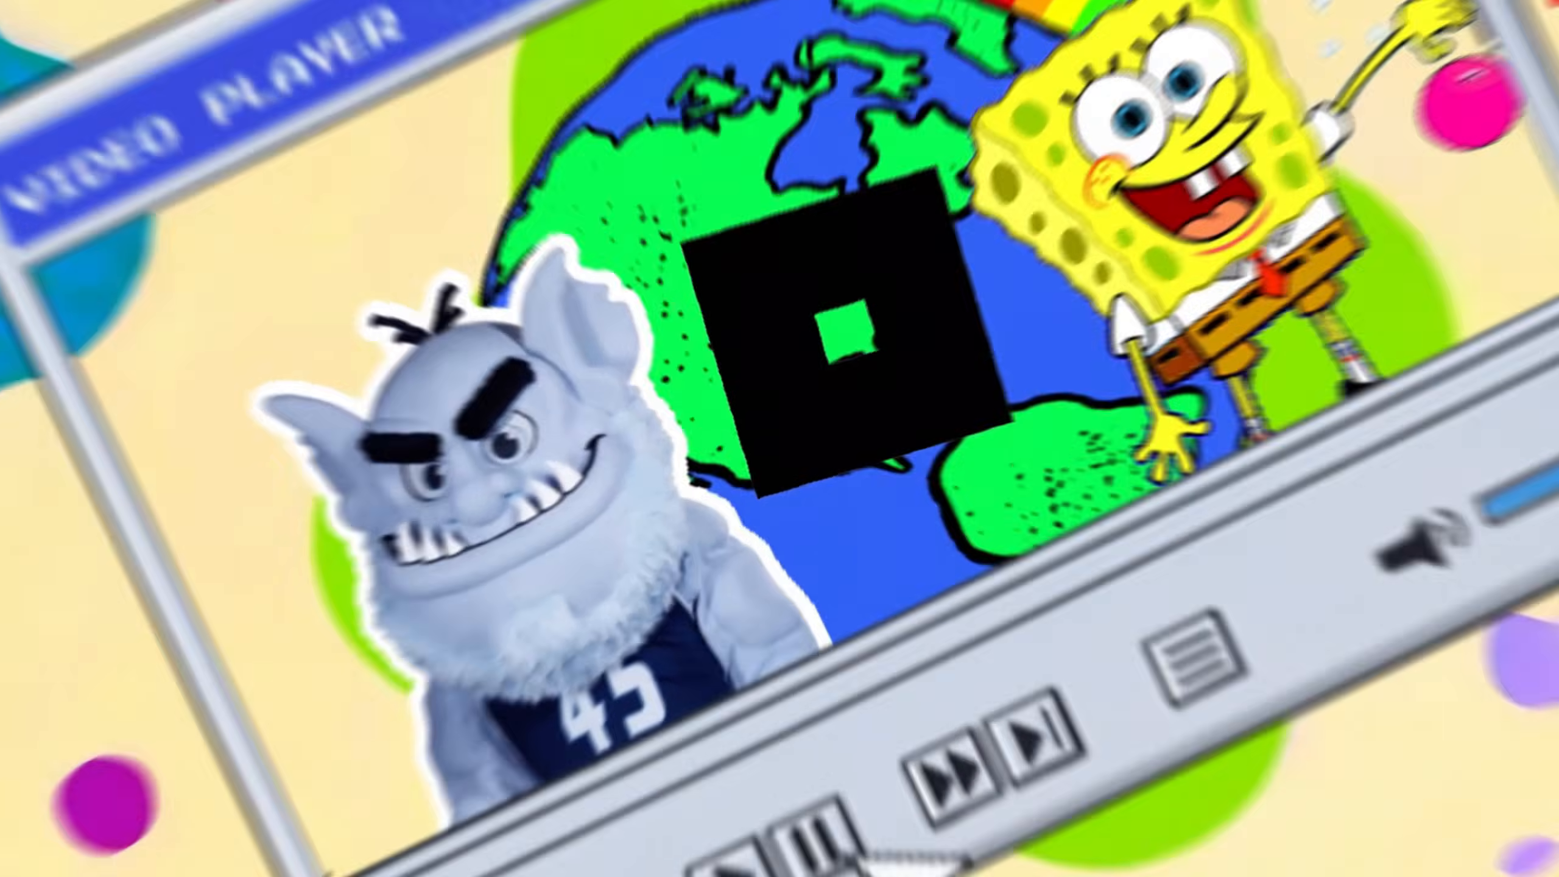